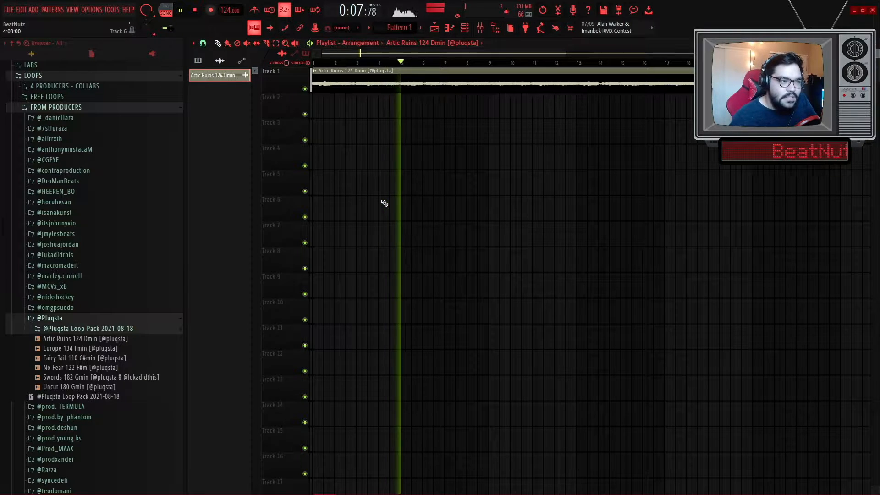
# - Play the Artic Ruins 124 Dmin loop in the playlist to audition it
pyautogui.press('space')
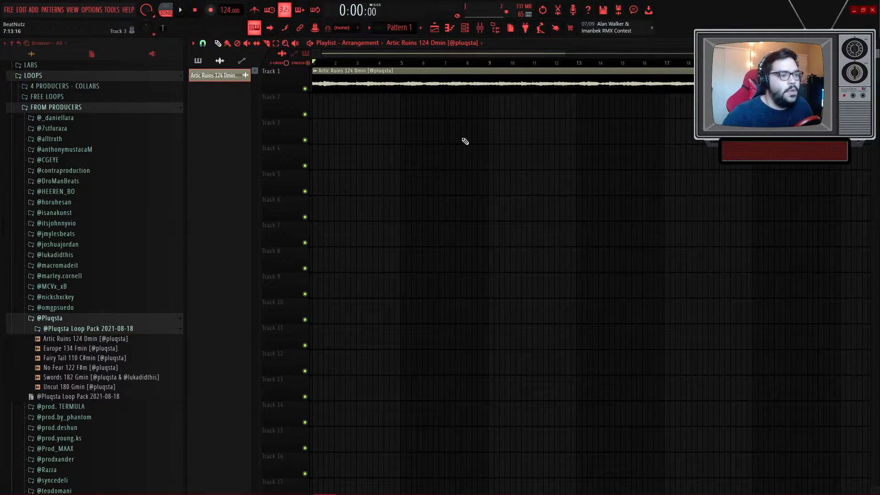
pyautogui.scroll(-2, 467, 143)
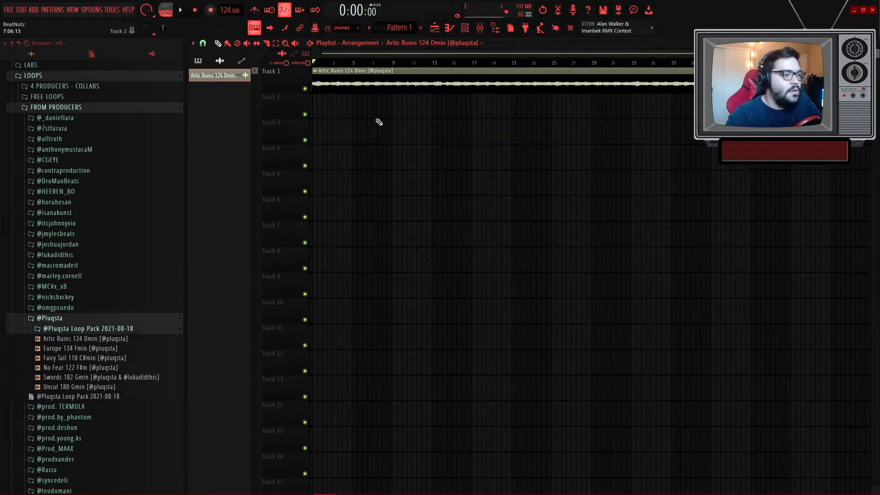
pyautogui.scroll(4, 341, 114)
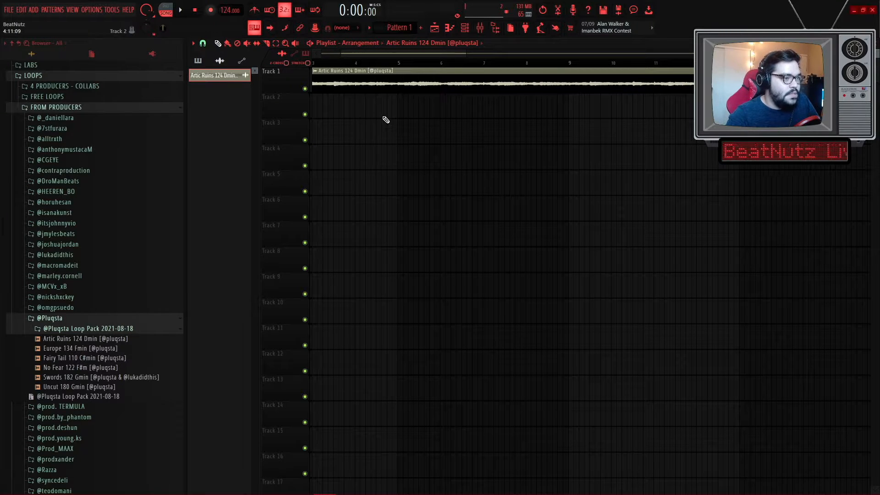
pyautogui.press('space')
pyautogui.press('space')
pyautogui.click(254, 10)
pyautogui.press('space')
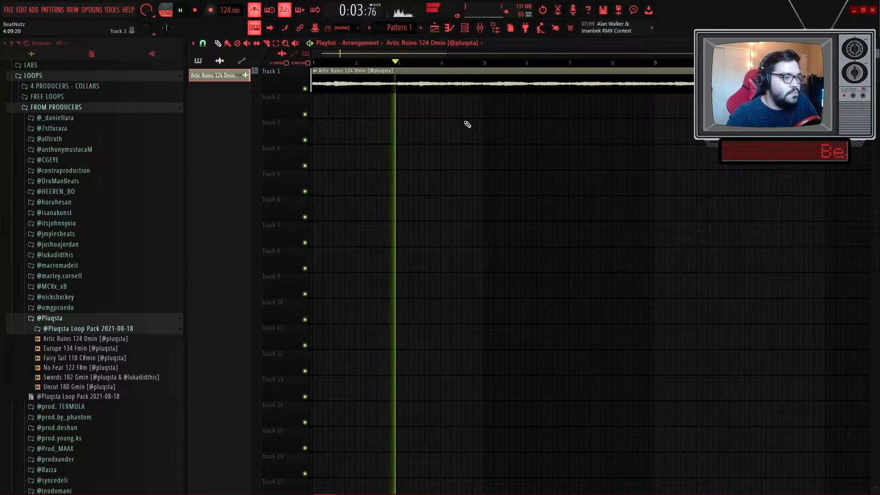
pyautogui.scroll(5, 488, 104)
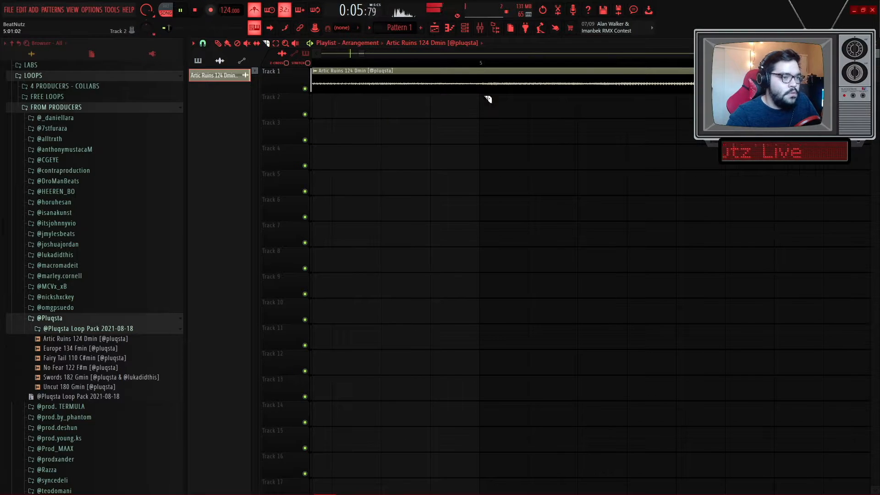
pyautogui.press('space')
pyautogui.scroll(-5, 477, 98)
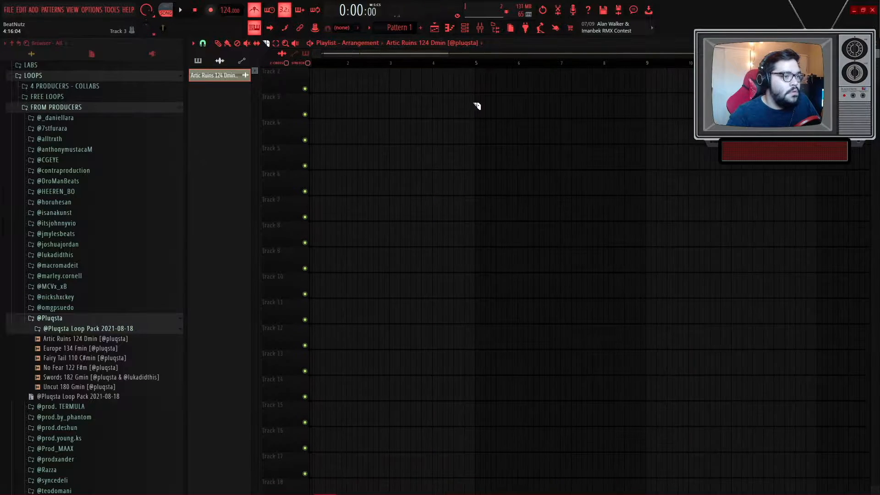
# - Replay the loop from different points on the timeline to hear its sections
pyautogui.click(388, 63)
pyautogui.press('space')
pyautogui.scroll(5, 387, 74)
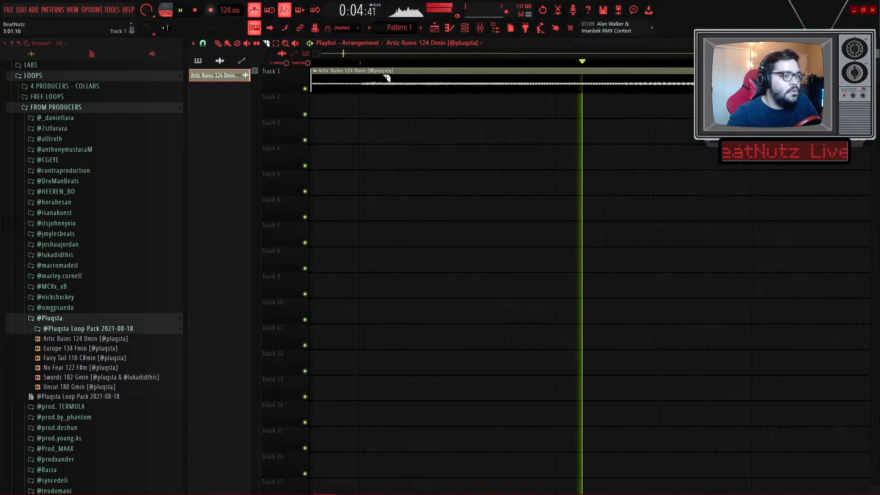
pyautogui.press('space')
pyautogui.click(358, 62)
pyautogui.scroll(1, 365, 90)
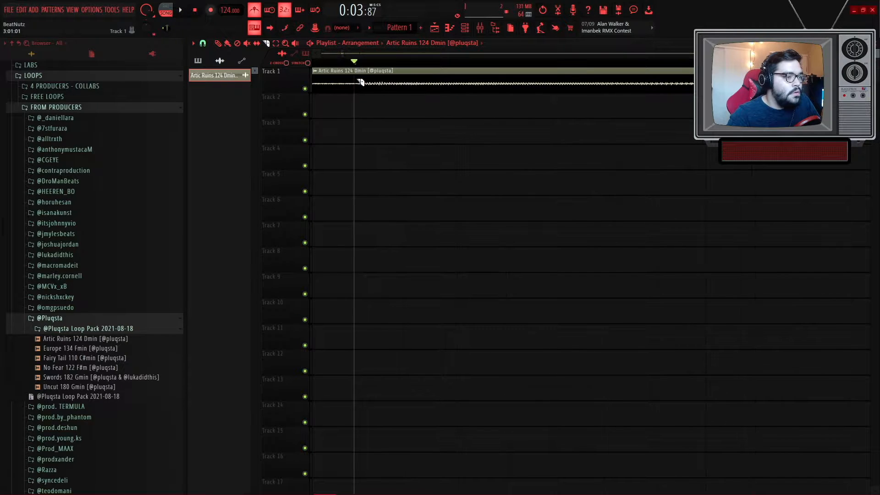
pyautogui.scroll(-3, 361, 83)
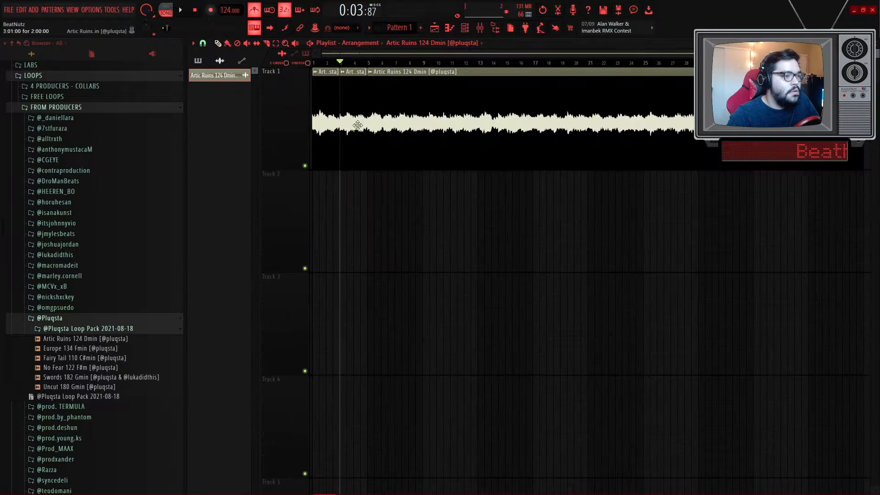
pyautogui.scroll(3, 357, 125)
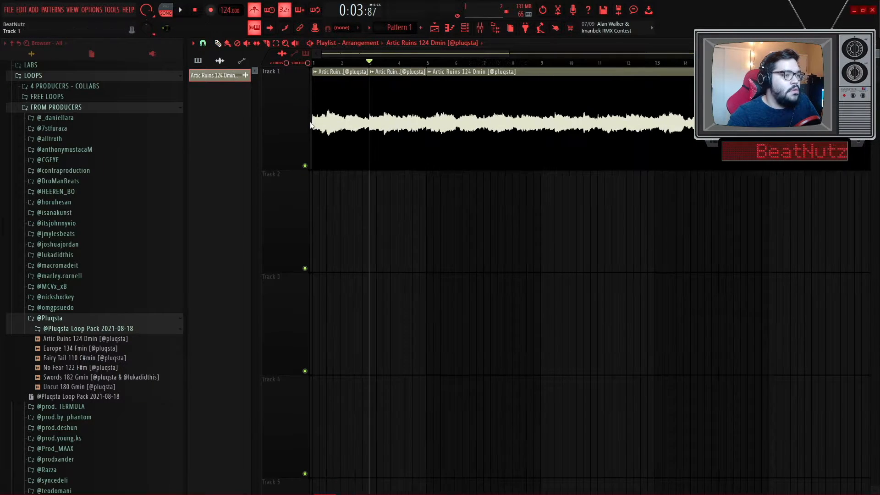
# - Delete the later slices of the loop clip, keeping a two-bar clip at the start of Track 1
pyautogui.rightClick(318, 113)
pyautogui.rightClick(451, 140)
pyautogui.moveTo(410, 97); pyautogui.dragTo(353, 97)
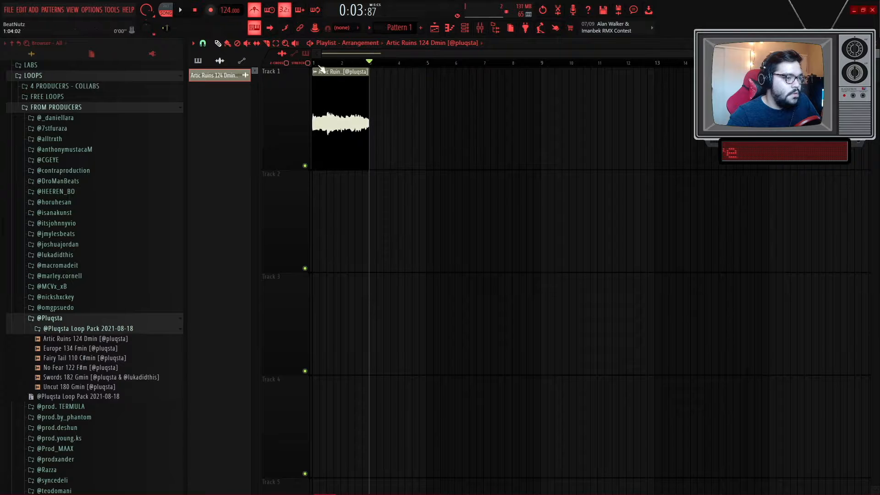
# - Select and duplicate the two-bar loop clip so it repeats through bar 5
pyautogui.press('space')
pyautogui.scroll(3, 326, 95)
pyautogui.hotkey('ctrl', 'a')
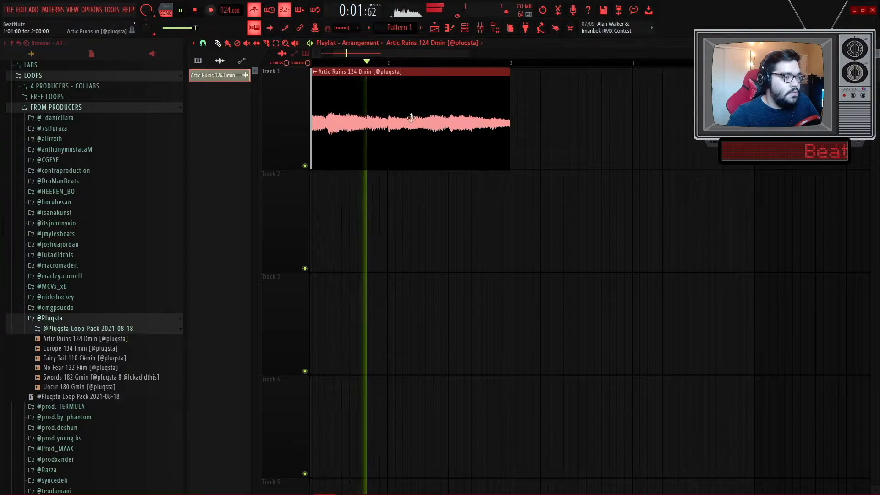
pyautogui.hotkey('ctrl', 'b')
pyautogui.scroll(-2, 413, 123)
pyautogui.hotkey('ctrl', 'd')
# - Place Pattern 1 at the start of Track 2 and open the Channel Rack
pyautogui.click(257, 9)
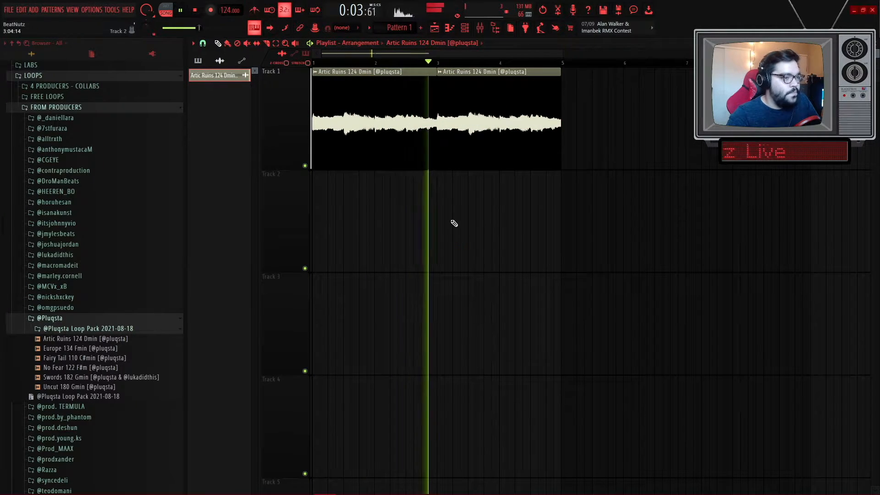
pyautogui.scroll(-2, 428, 139)
pyautogui.click(394, 28)
pyautogui.moveTo(333, 209); pyautogui.dragTo(317, 210)
pyautogui.click(465, 28)
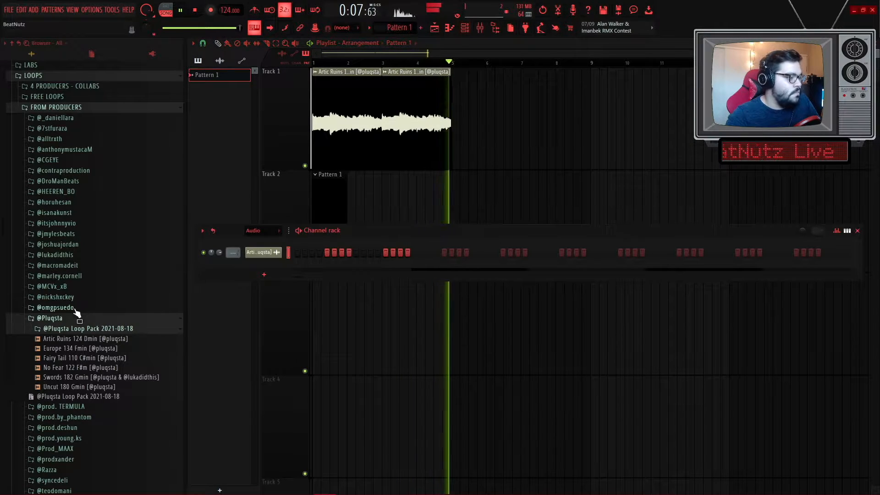
# - Browse to the Clap folder inside BEATNUTZ > DRUMS > ! BeatNutz Fav Drums
pyautogui.scroll(8, 68, 330)
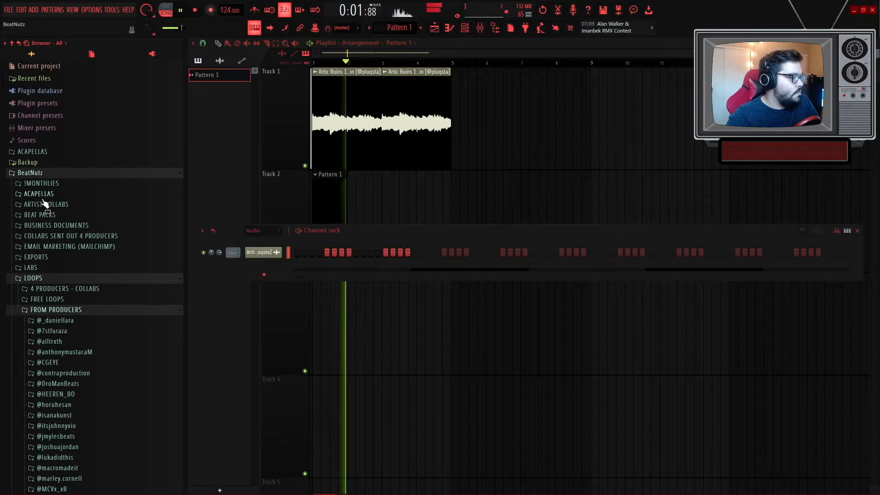
pyautogui.click(57, 275)
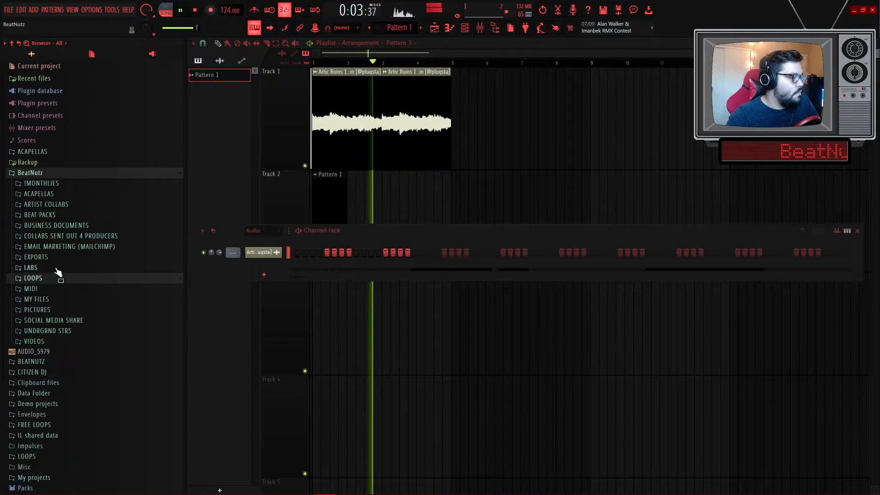
pyautogui.click(46, 174)
pyautogui.click(45, 184)
pyautogui.click(48, 248)
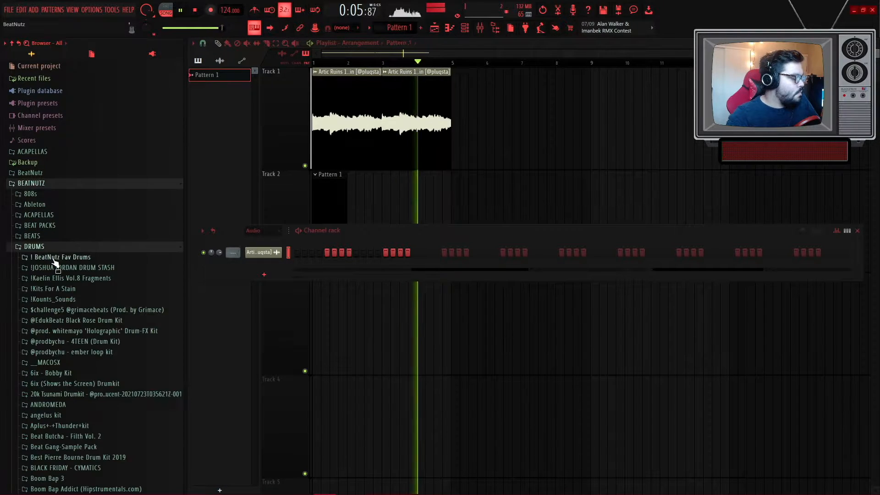
pyautogui.click(66, 258)
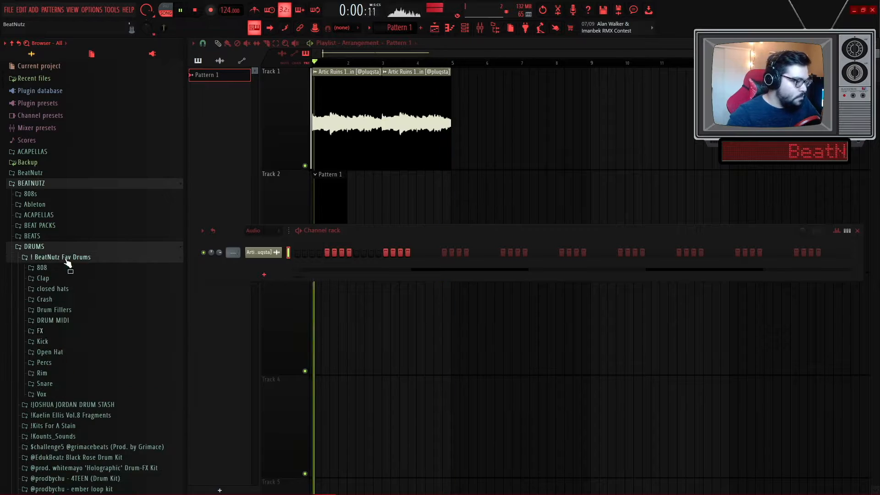
pyautogui.click(43, 278)
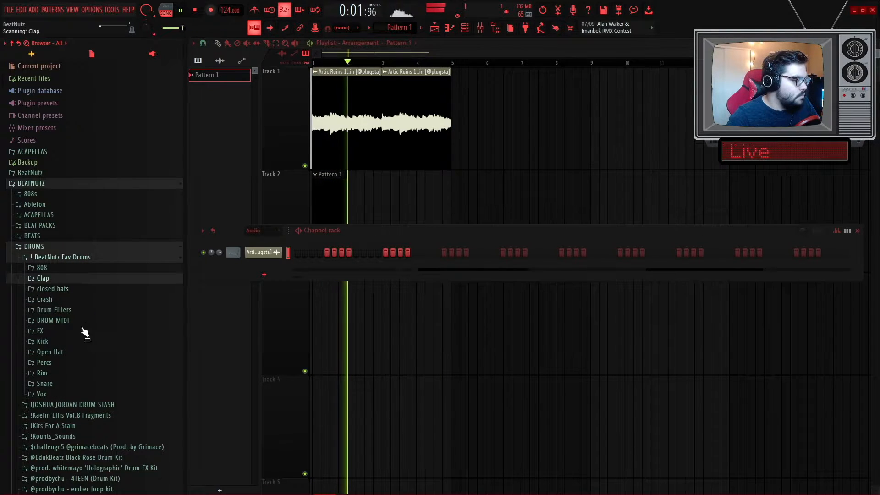
# - Preview a clap sample and add the !clap MIDI file to the Channel Rack
pyautogui.scroll(-10, 85, 330)
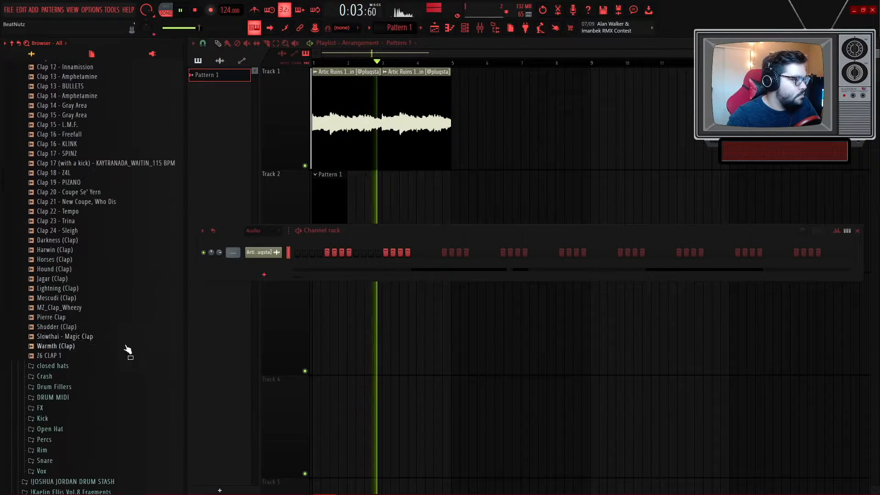
pyautogui.click(73, 337)
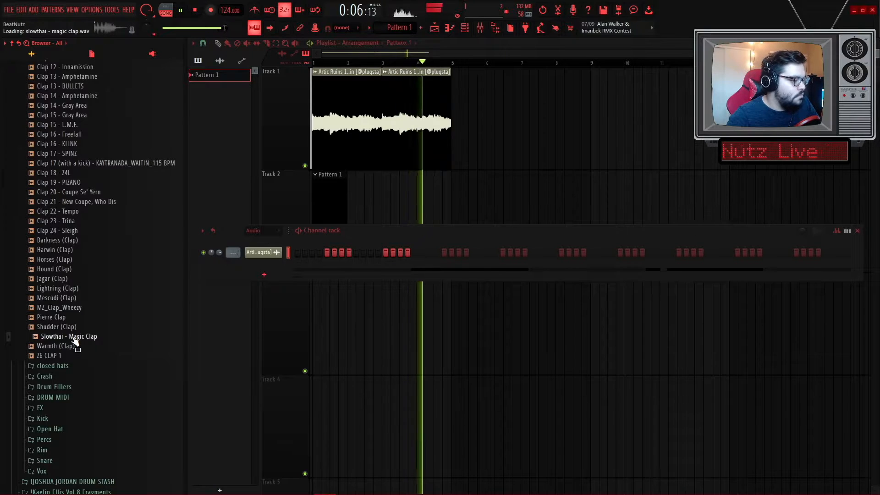
pyautogui.scroll(10, 72, 330)
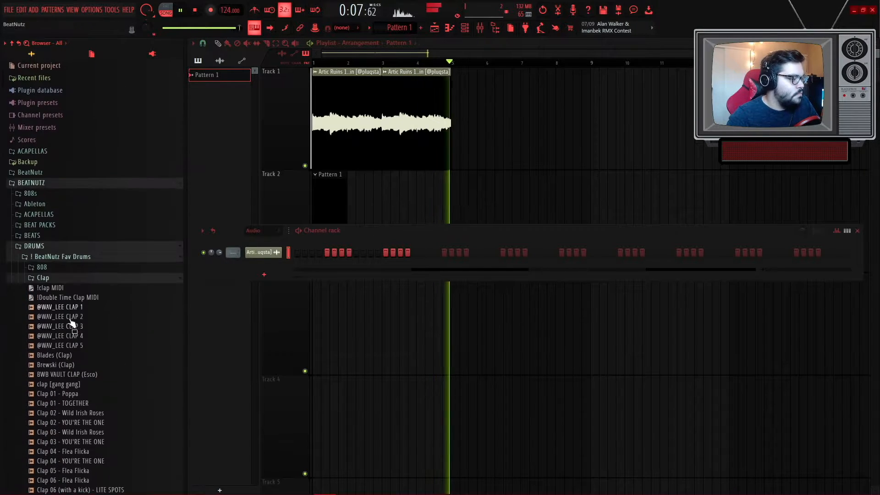
pyautogui.click(43, 278)
pyautogui.click(42, 278)
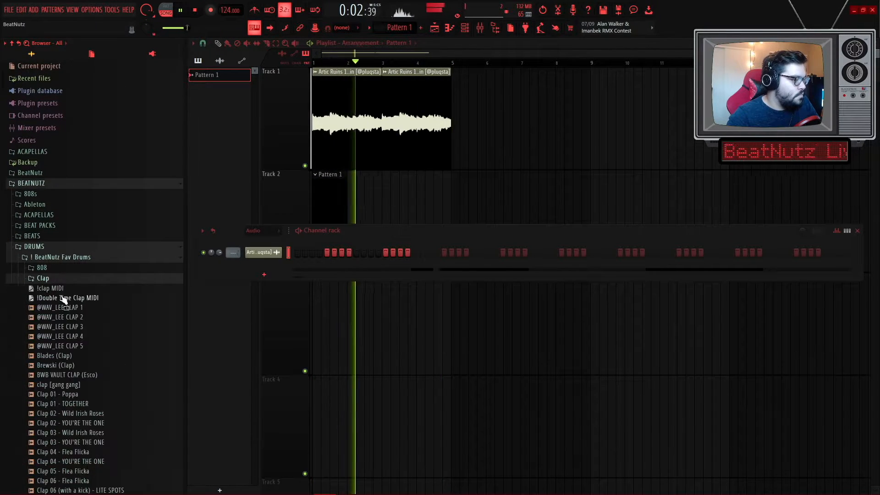
pyautogui.moveTo(54, 287); pyautogui.dragTo(257, 265)
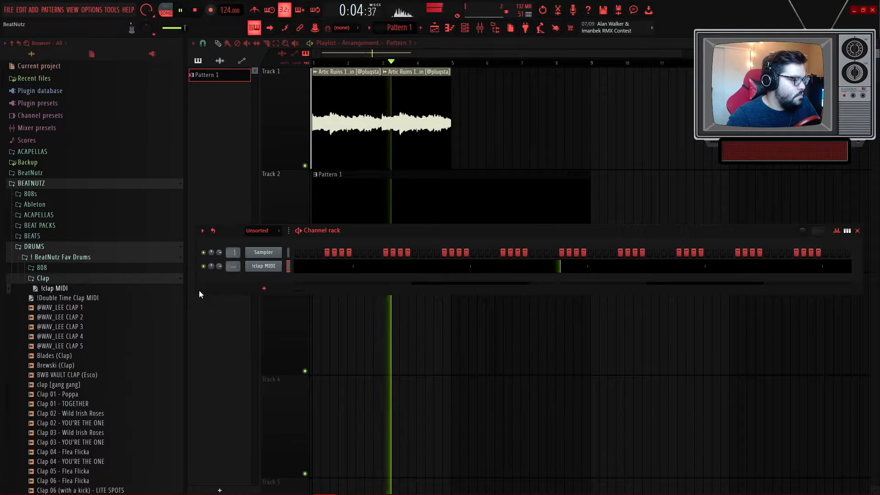
# - Preview rim samples and load SOUTHSIDExPVLACE_rim_minnie onto the clap MIDI channel
pyautogui.scroll(-2, 59, 340)
pyautogui.scroll(2, 82, 300)
pyautogui.click(57, 278)
pyautogui.scroll(-10, 57, 280)
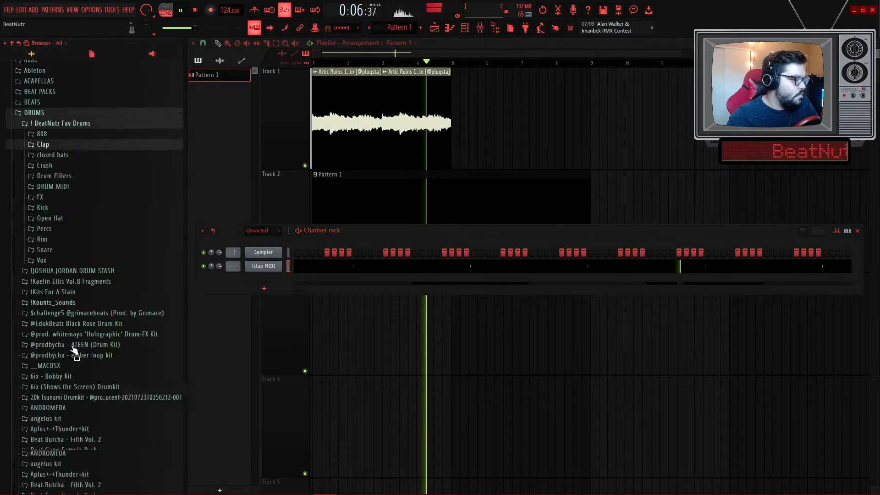
pyautogui.click(61, 103)
pyautogui.press('space')
pyautogui.click(95, 195)
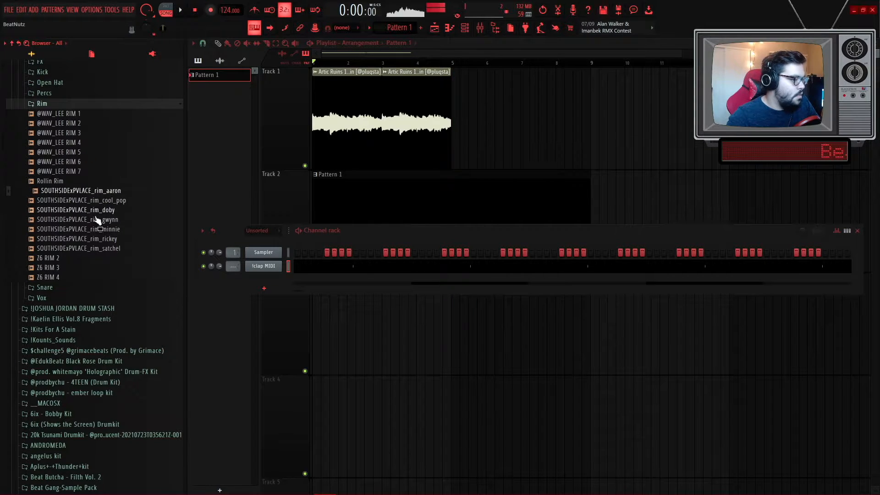
pyautogui.click(95, 213)
pyautogui.moveTo(100, 232); pyautogui.dragTo(269, 269)
# - Stop playback and open the channel's piano roll
pyautogui.press('space')
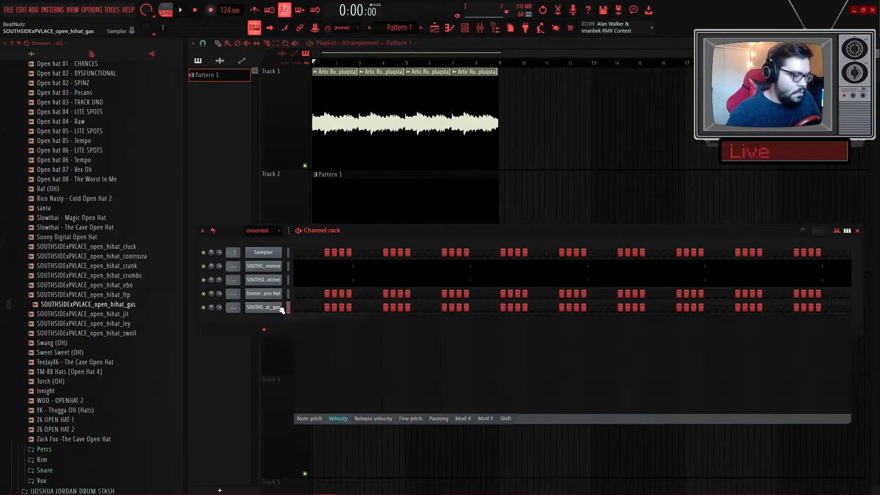
pyautogui.rightClick(281, 310)
pyautogui.click(301, 308)
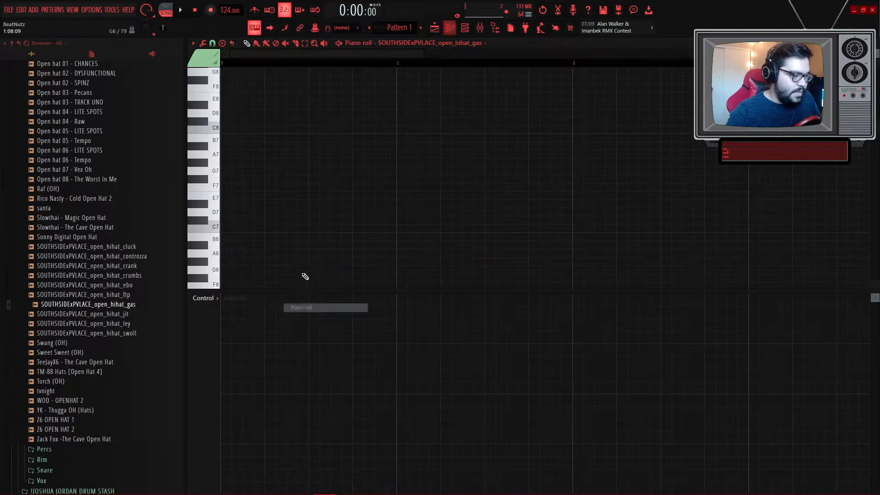
# - Enlarge the piano roll's note area and set its snap to 1/3 step
pyautogui.scroll(-5, 320, 218)
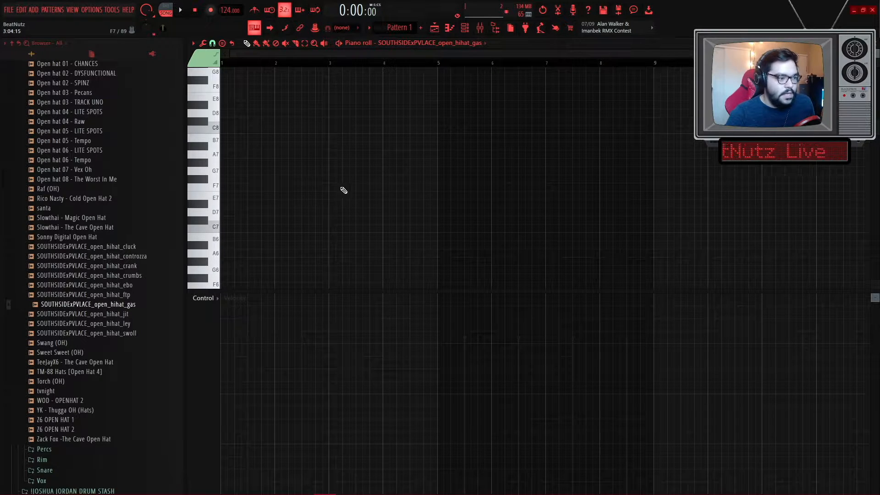
pyautogui.moveTo(440, 301); pyautogui.dragTo(461, 394)
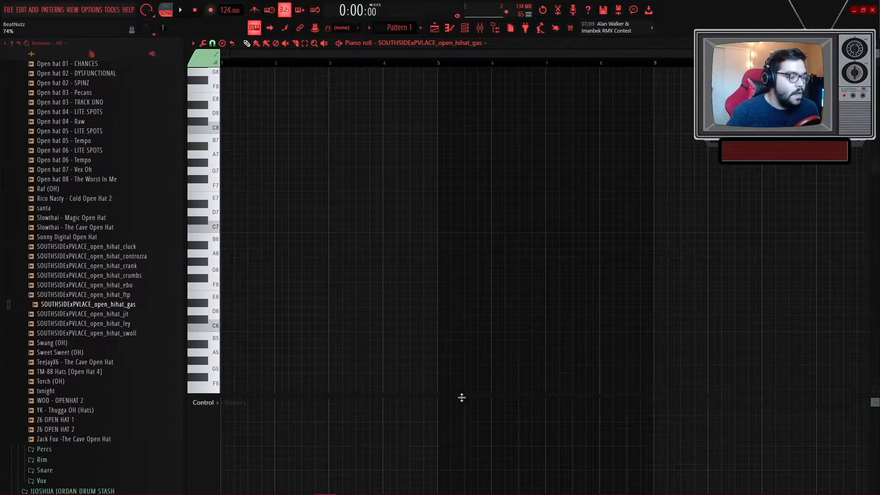
pyautogui.click(212, 43)
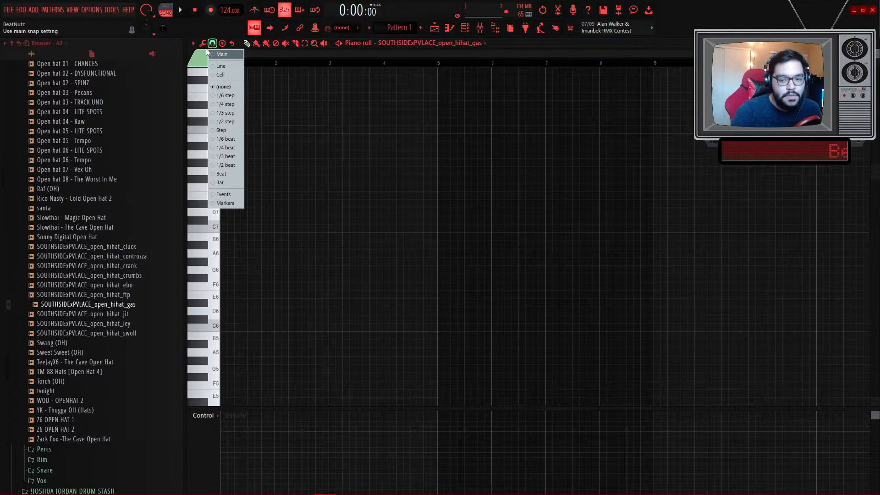
pyautogui.click(230, 114)
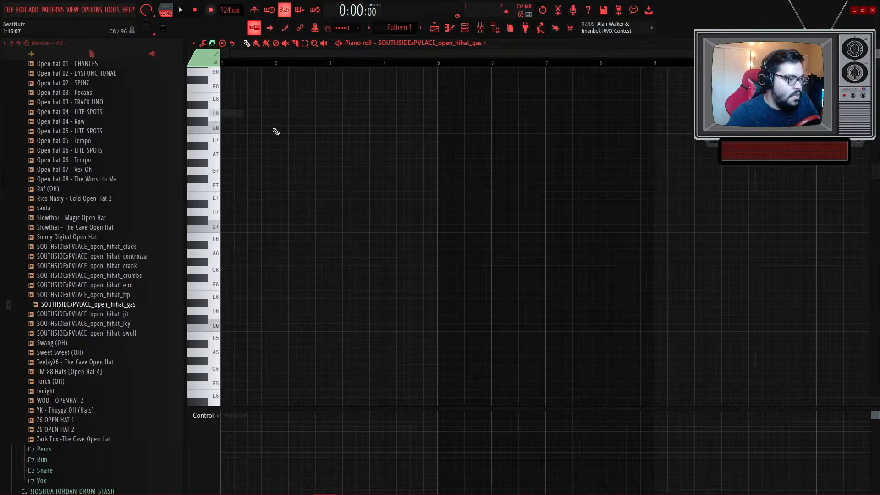
# - Change the piano roll snap to 1/6 beat
pyautogui.scroll(3, 199, 174)
pyautogui.scroll(2, 213, 178)
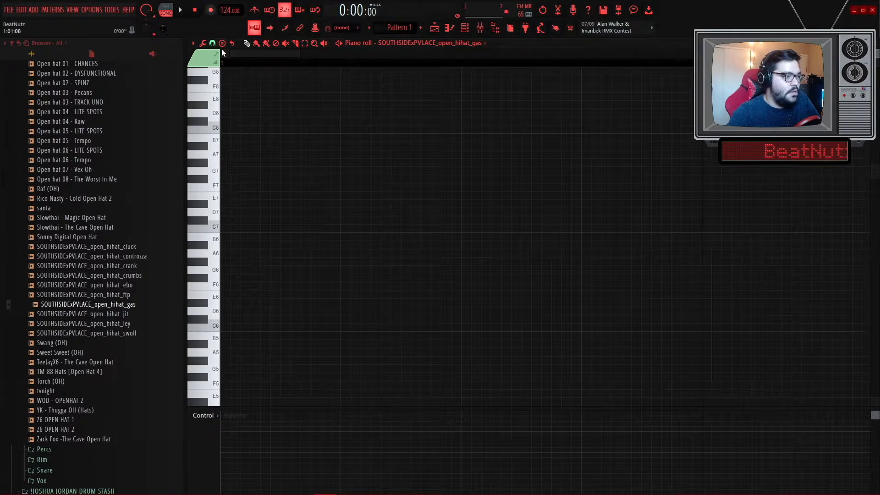
pyautogui.click(212, 43)
pyautogui.click(235, 139)
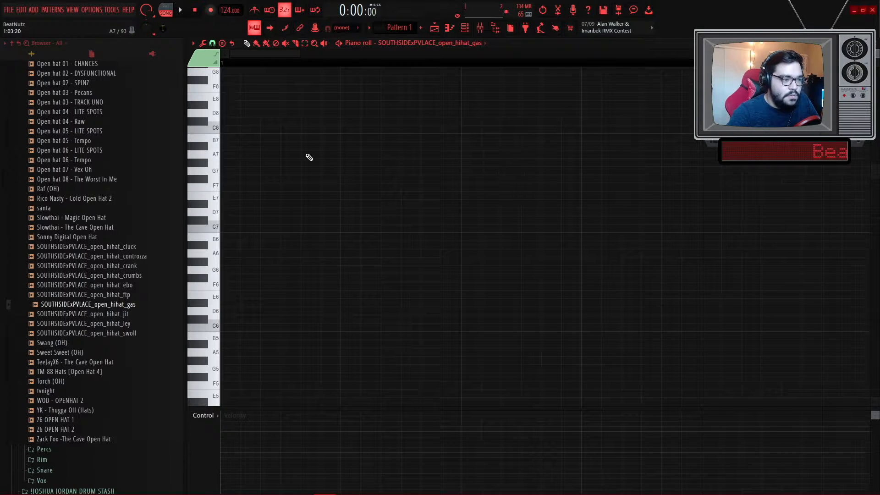
# - Draw a note at about D6 in the piano roll
pyautogui.press('space')
pyautogui.press('space')
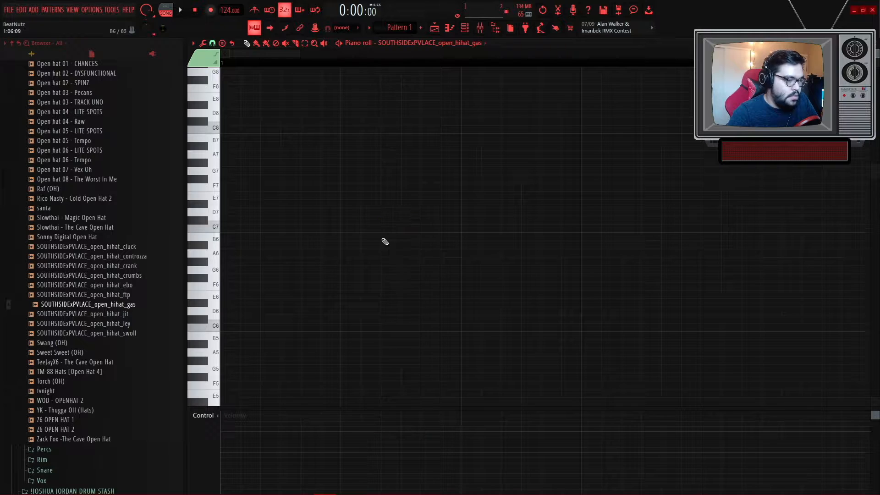
pyautogui.scroll(-2, 401, 217)
pyautogui.moveTo(410, 207); pyautogui.dragTo(412, 296)
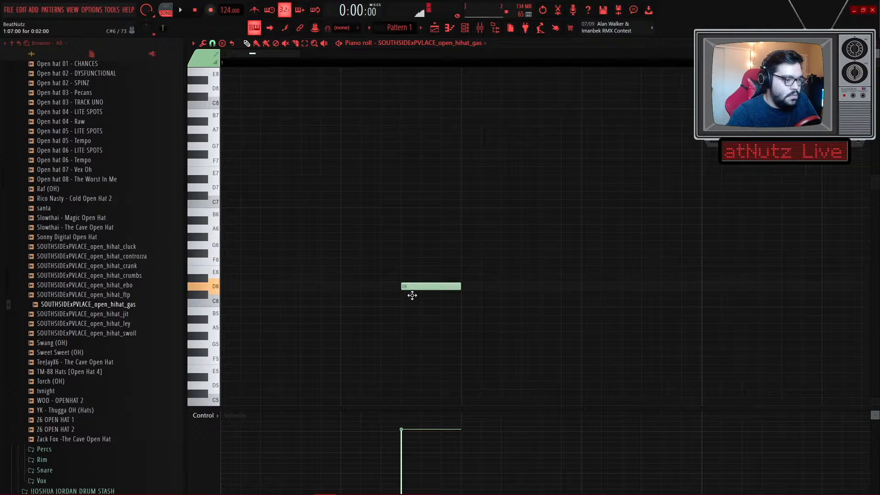
# - Place open-hat notes on F6 in the piano roll and play back the pattern
pyautogui.scroll(2, 436, 297)
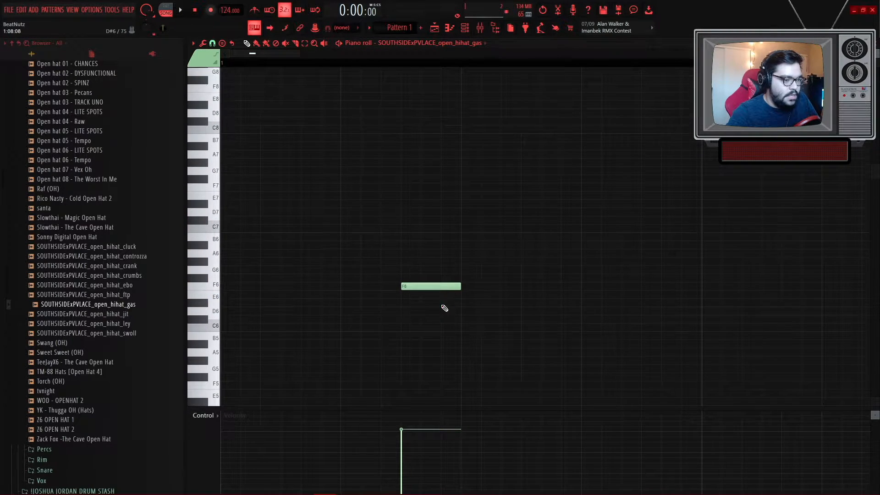
pyautogui.press('space')
pyautogui.click(485, 286)
pyautogui.press('space')
pyautogui.click(302, 287)
pyautogui.press('space')
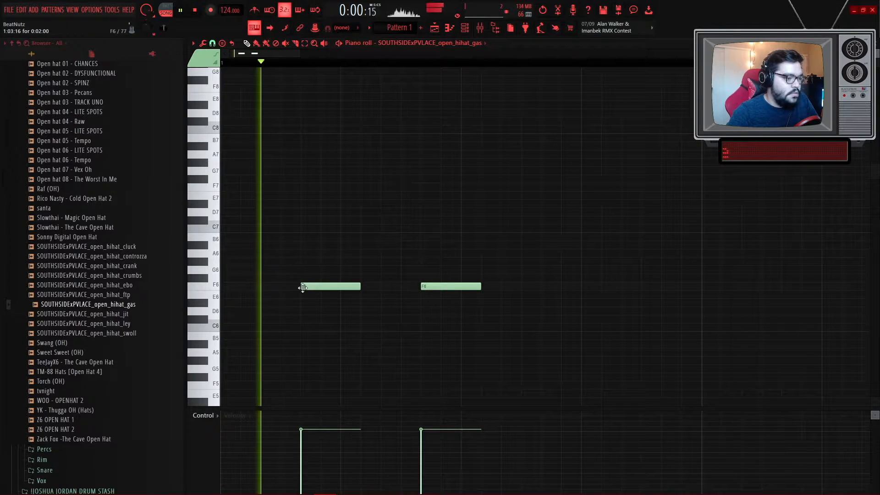
# - Select the F6 notes and paste copies of them further along the pattern
pyautogui.scroll(-2, 418, 315)
pyautogui.moveTo(419, 315); pyautogui.dragTo(230, 258)
pyautogui.scroll(-2, 419, 296)
pyautogui.scroll(5, 567, 313)
pyautogui.hotkey('ctrl', 'v')
pyautogui.scroll(-8, 568, 313)
pyautogui.keyDown('ctrl'); pyautogui.click(520, 331); pyautogui.keyUp('ctrl')
pyautogui.scroll(5, 348, 311)
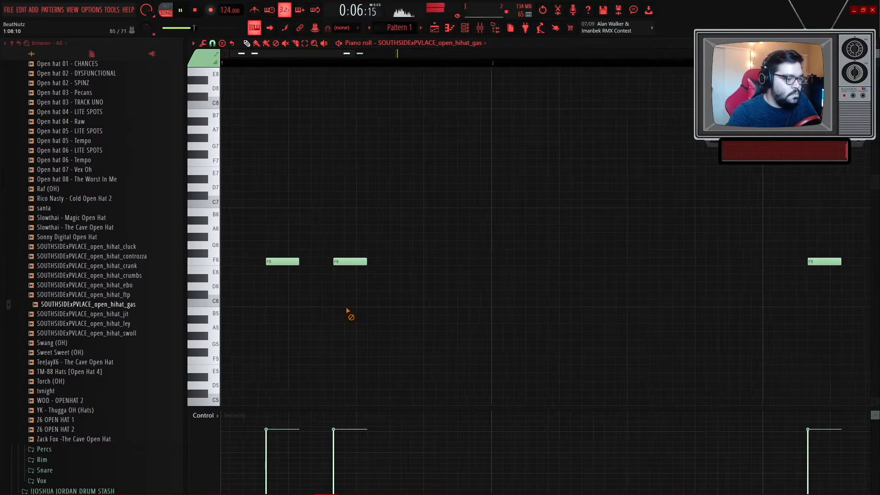
# - Draw a long F5 note just before the first F6 note and play the pattern
pyautogui.press('space')
pyautogui.scroll(-1, 326, 311)
pyautogui.scroll(4, 255, 293)
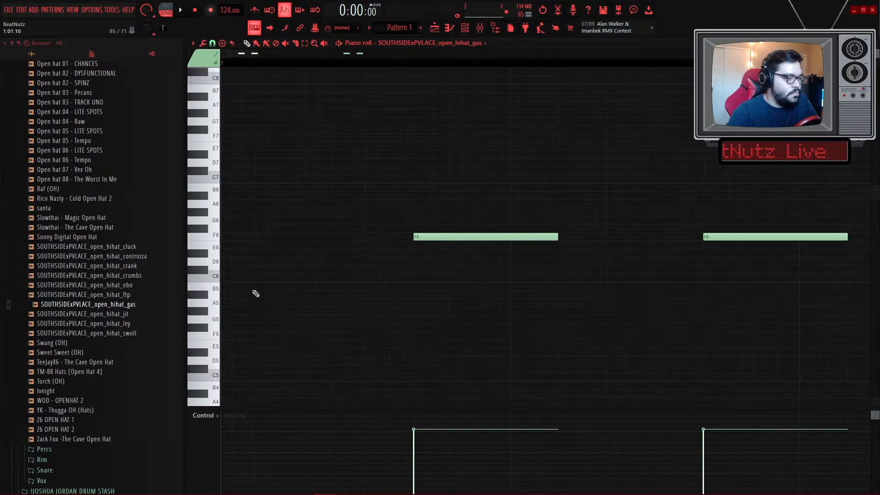
pyautogui.click(322, 337)
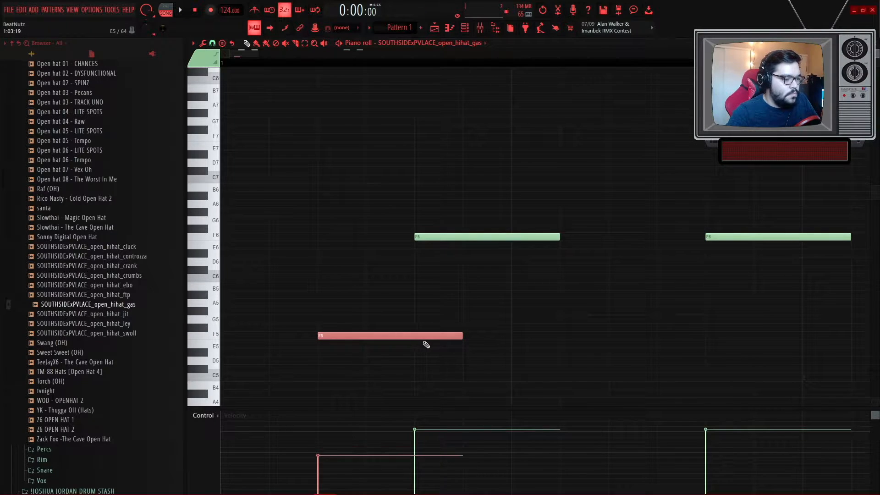
pyautogui.press('space')
pyautogui.scroll(-4, 504, 316)
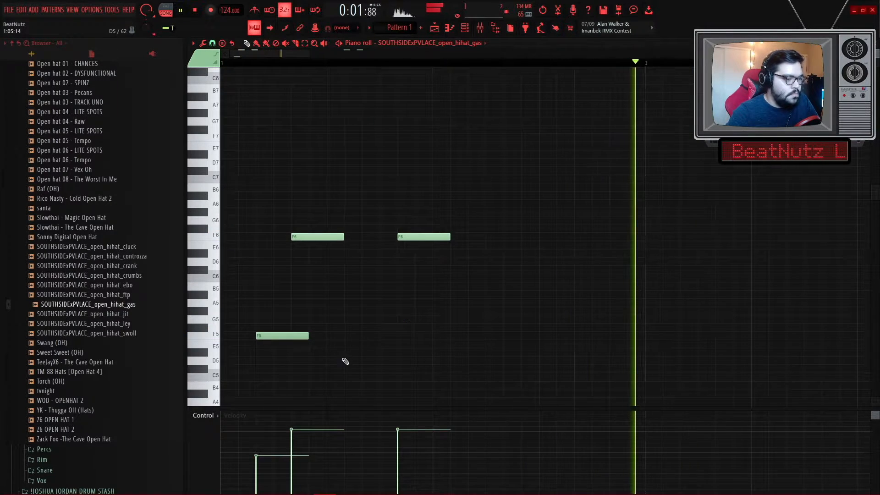
pyautogui.scroll(-4, 367, 348)
pyautogui.scroll(3, 275, 337)
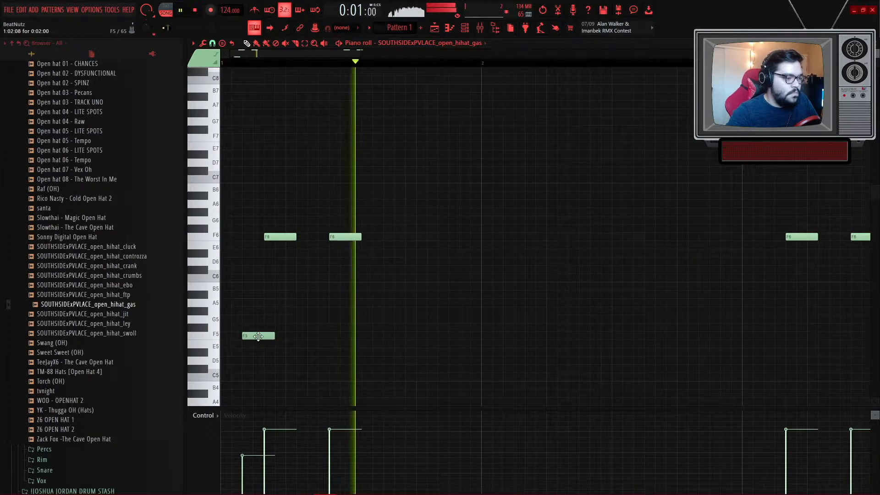
# - Try nudging the F5 note slightly later while replaying the pattern
pyautogui.press('space')
pyautogui.moveTo(258, 336)
pyautogui.mouseDown()
pyautogui.moveTo(247, 337)
pyautogui.moveTo(264, 338)
pyautogui.mouseUp()
pyautogui.press('space')
pyautogui.press('space')
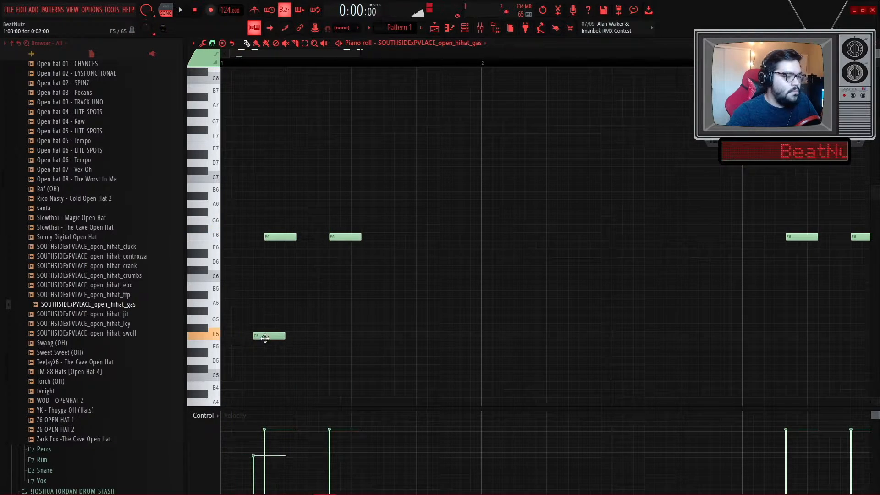
pyautogui.press('space')
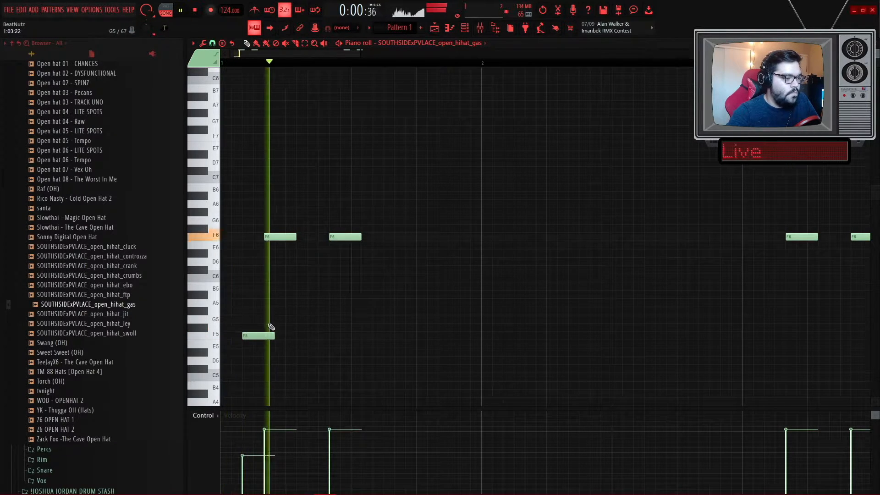
# - Draw a second F5 note and copy both F5 notes into the following bar
pyautogui.press('space')
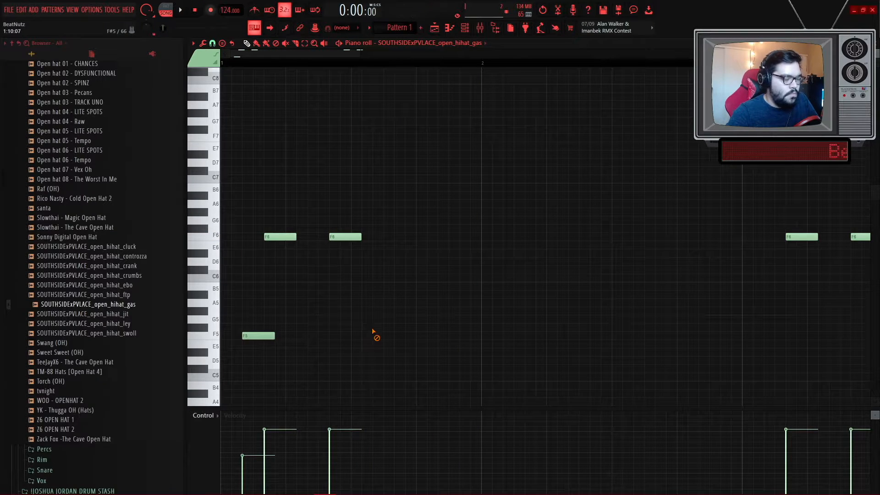
pyautogui.press('space')
pyautogui.click(447, 336)
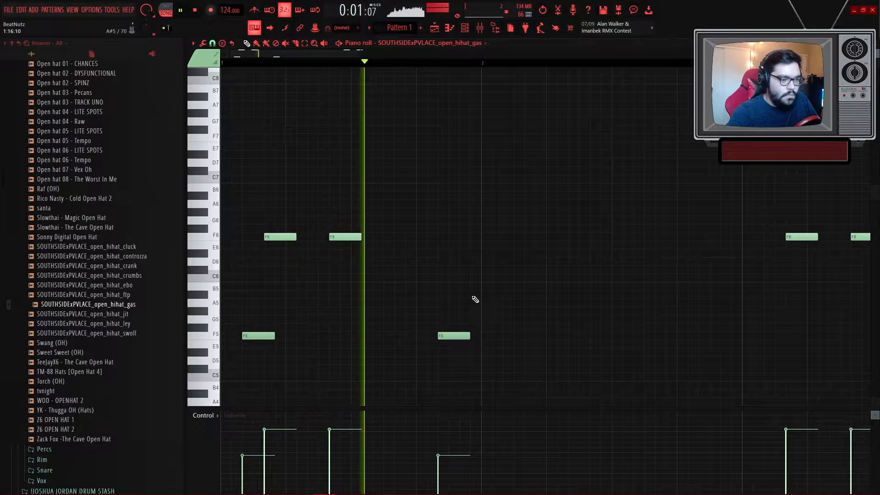
pyautogui.scroll(-2, 473, 299)
pyautogui.moveTo(232, 324); pyautogui.dragTo(436, 357)
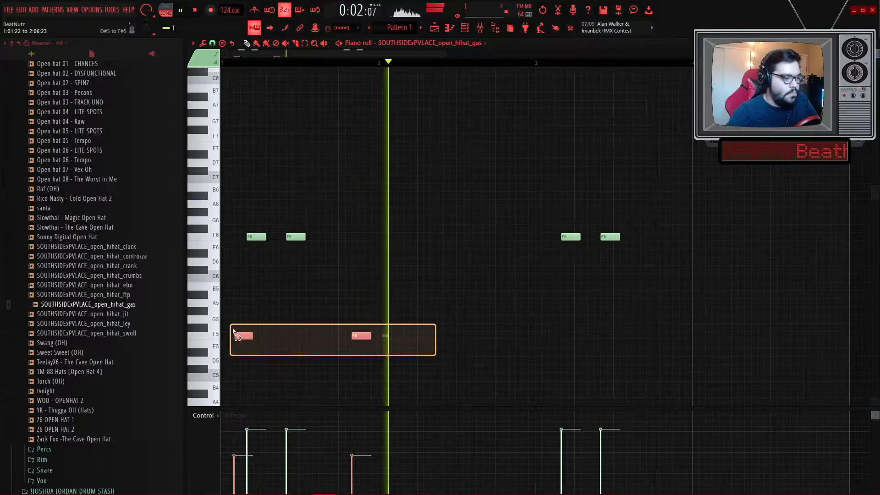
pyautogui.scroll(4, 550, 336)
pyautogui.click(550, 336)
pyautogui.scroll(-5, 550, 336)
pyautogui.keyDown('ctrl'); pyautogui.click(433, 309); pyautogui.keyUp('ctrl')
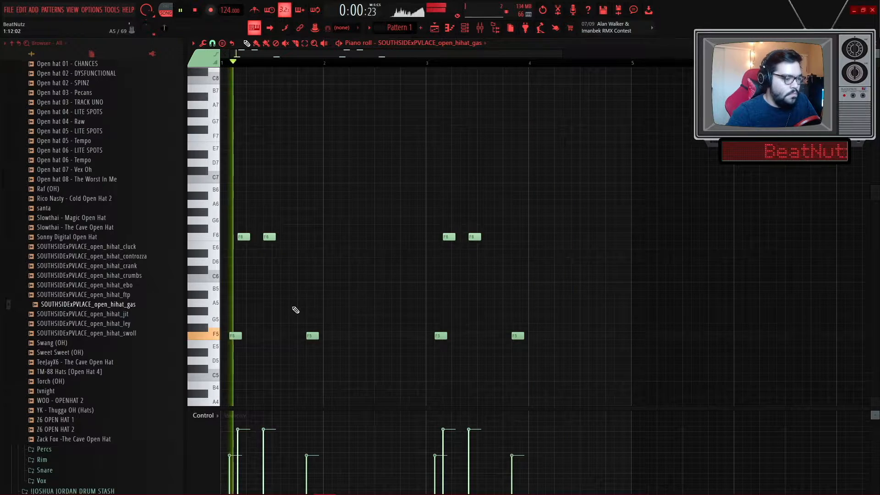
# - Add another F5 open-hat note between the existing F5 notes
pyautogui.scroll(2, 294, 310)
pyautogui.scroll(2, 409, 309)
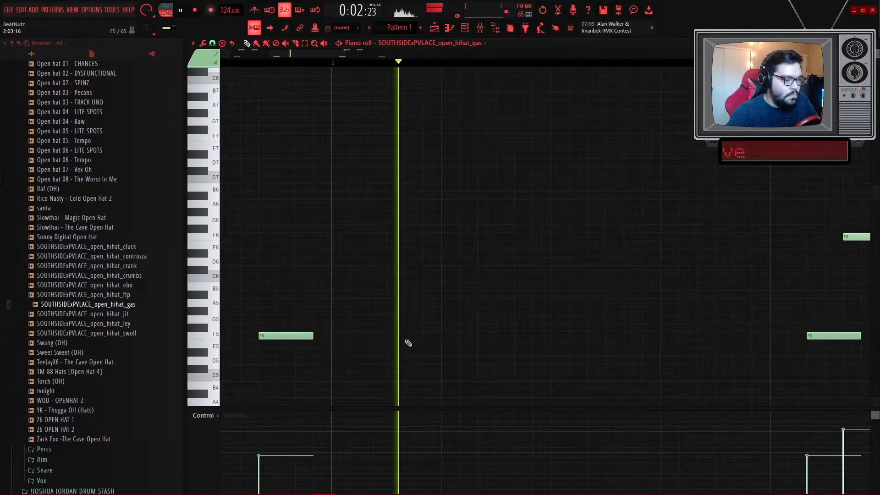
pyautogui.scroll(-4, 403, 302)
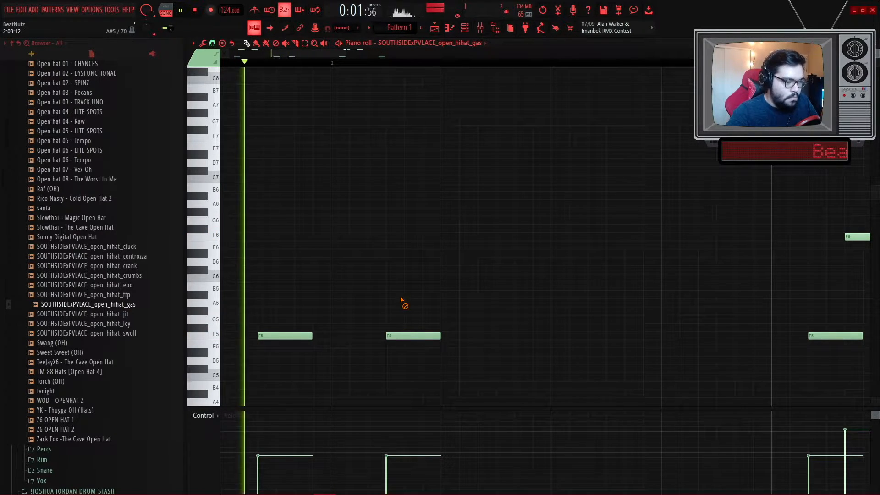
pyautogui.scroll(2, 415, 319)
pyautogui.scroll(-2, 416, 322)
pyautogui.keyDown('ctrl'); pyautogui.click(413, 335); pyautogui.keyUp('ctrl')
pyautogui.scroll(-3, 448, 337)
pyautogui.scroll(3, 455, 338)
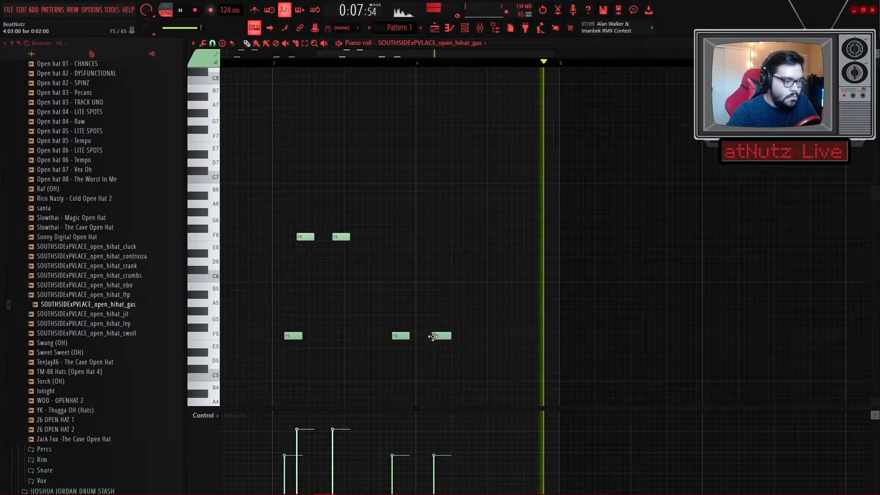
pyautogui.scroll(-3, 426, 321)
# - Open the channel rack and play the pattern to listen to the hats together
pyautogui.press('space')
pyautogui.click(464, 28)
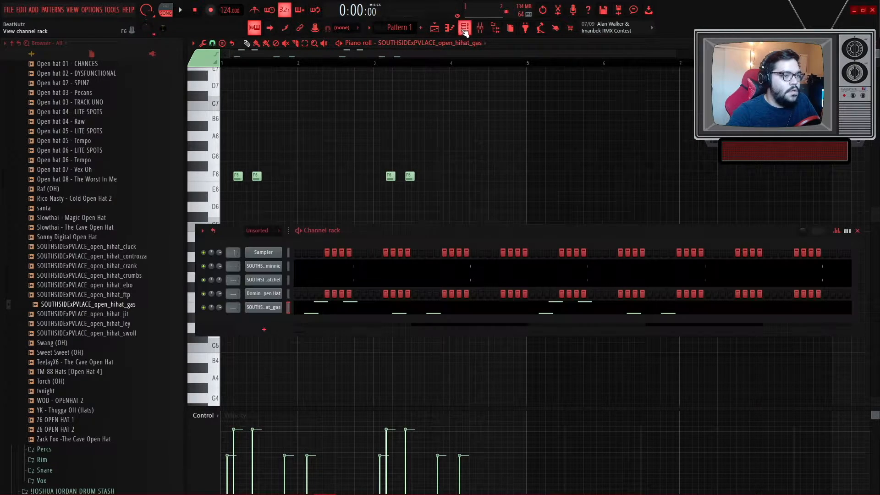
pyautogui.press('space')
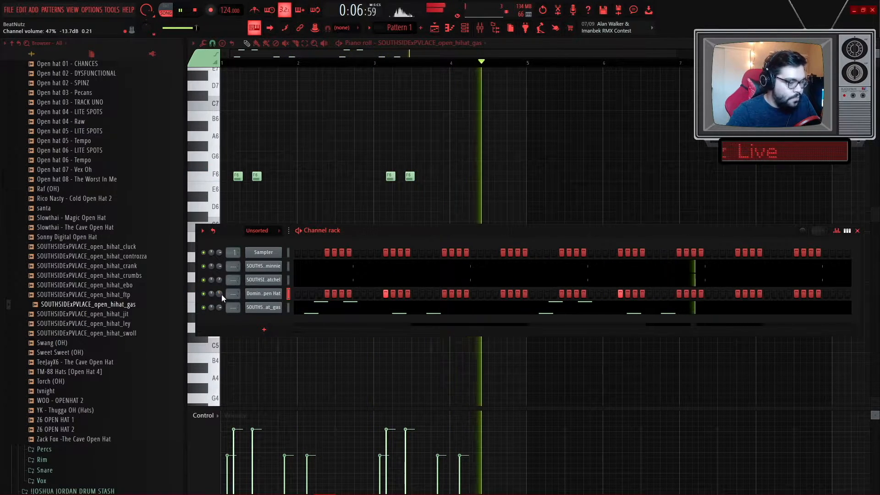
pyautogui.click(297, 190)
pyautogui.press('space')
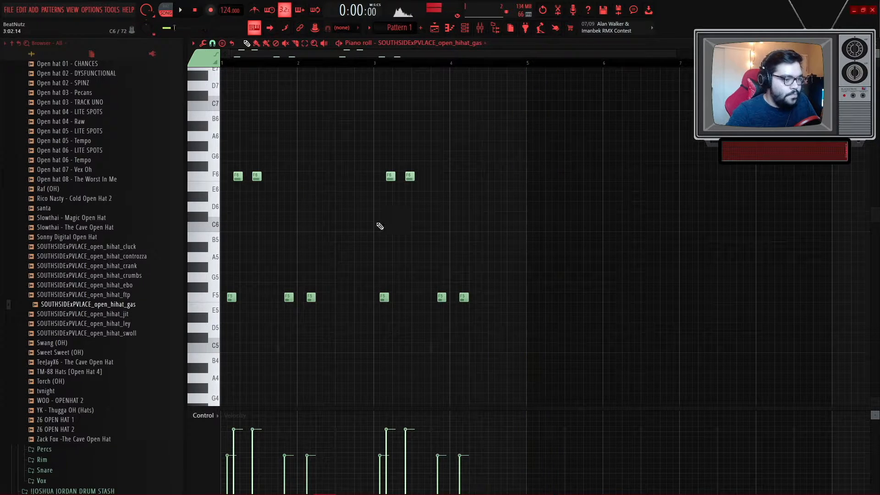
# - Select all the open-hat notes and duplicate them to extend the pattern
pyautogui.hotkey('ctrl', 'a')
pyautogui.hotkey('ctrl', 'b')
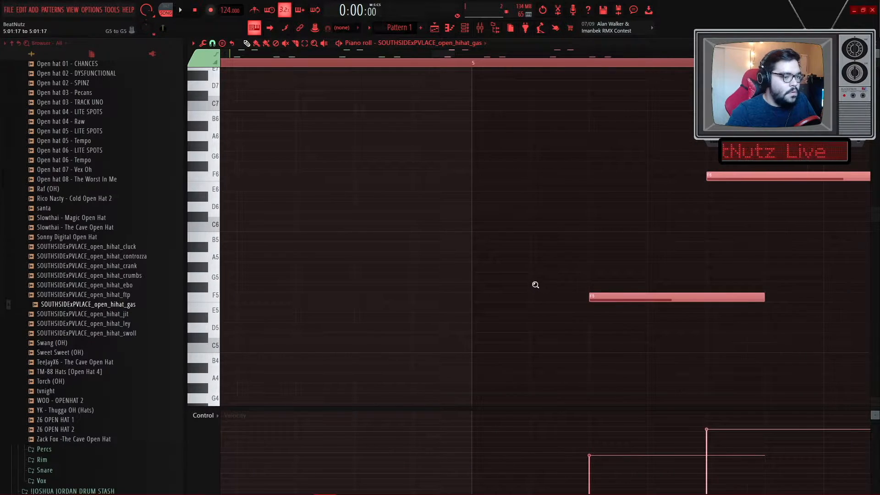
pyautogui.scroll(1, 395, 47)
pyautogui.scroll(1, 396, 47)
pyautogui.scroll(2, 568, 348)
pyautogui.scroll(-2, 565, 347)
pyautogui.click(435, 44)
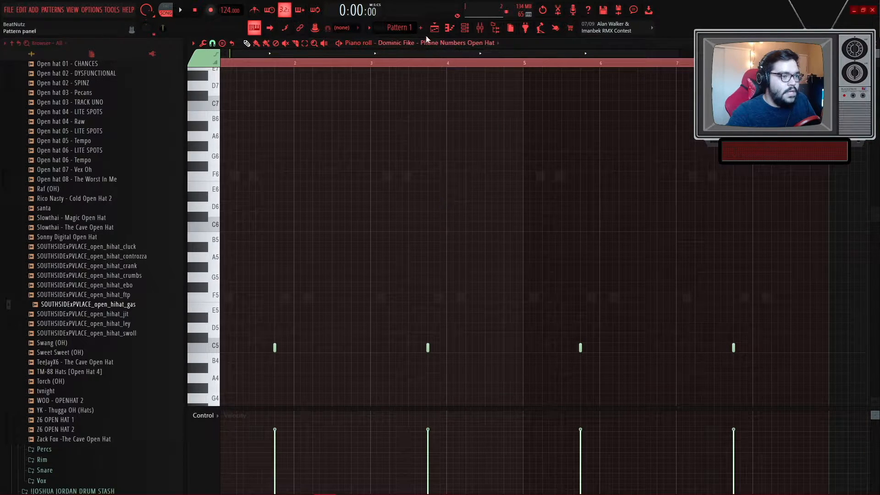
pyautogui.scroll(15, 99, 329)
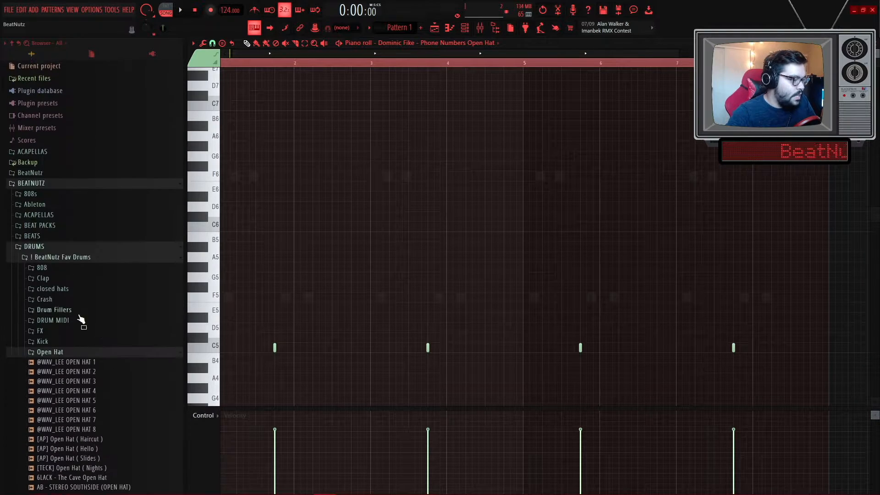
pyautogui.click(54, 352)
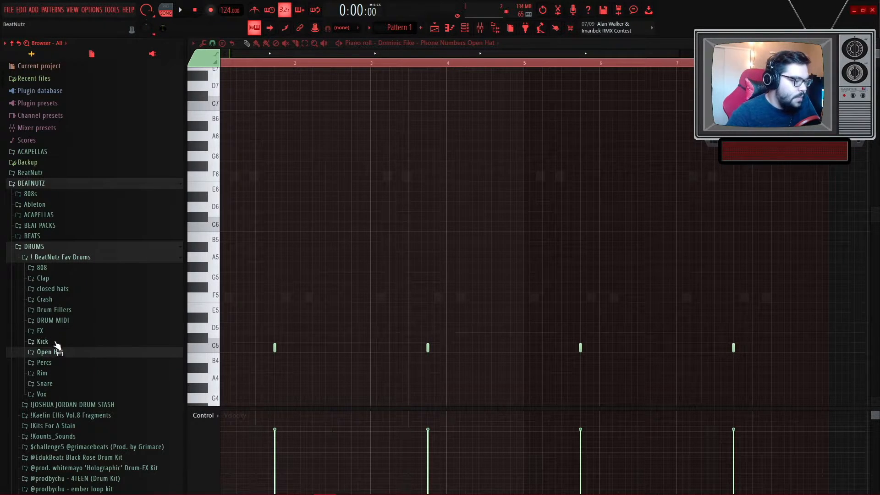
pyautogui.click(54, 366)
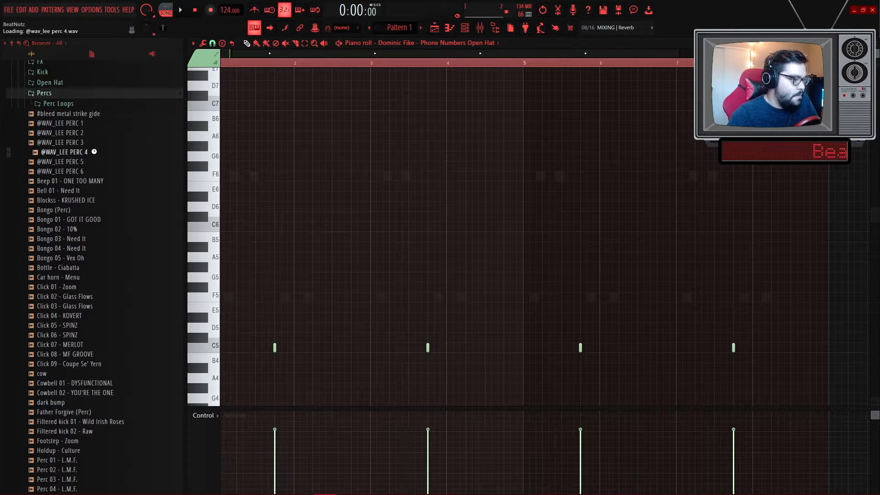
pyautogui.click(85, 162)
pyautogui.click(83, 171)
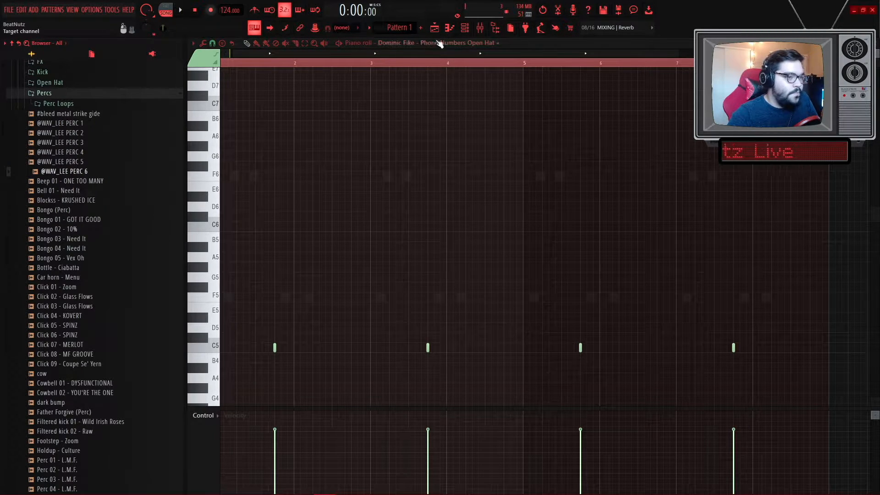
pyautogui.press('F6')
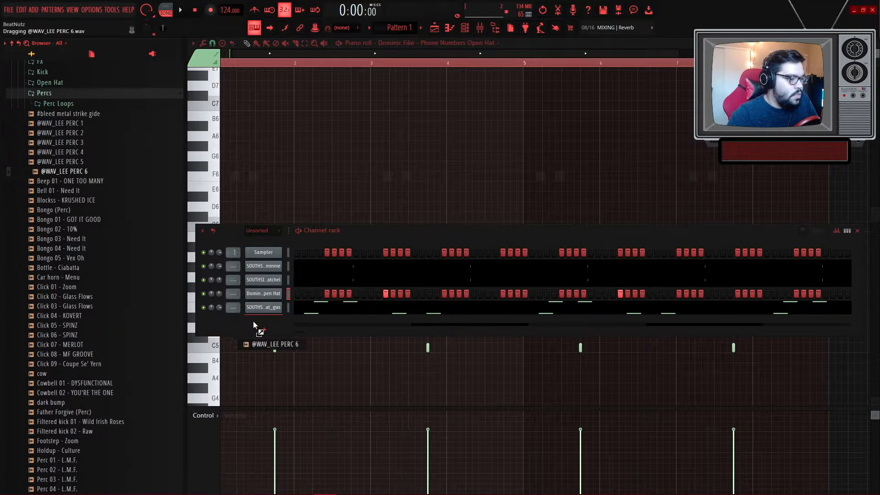
pyautogui.moveTo(253, 321); pyautogui.dragTo(253, 322)
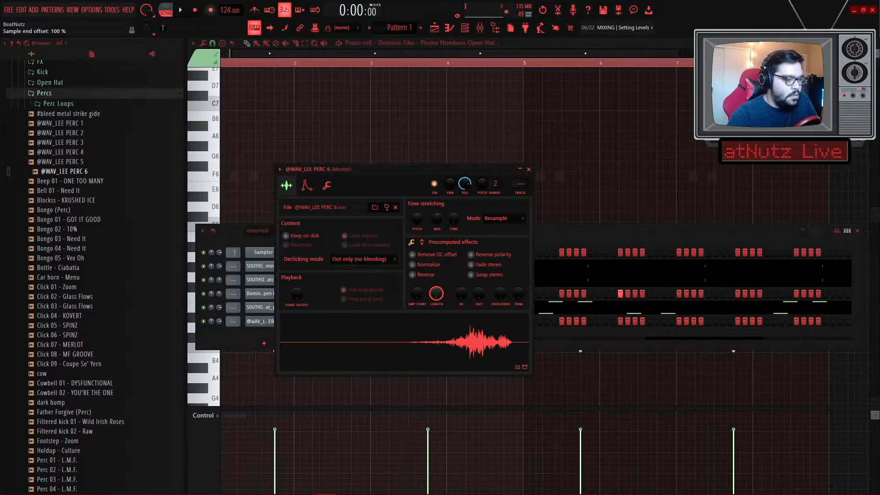
# - Trim the start offset of the perc sample in its channel settings and play the pattern
pyautogui.scroll(15, 419, 295)
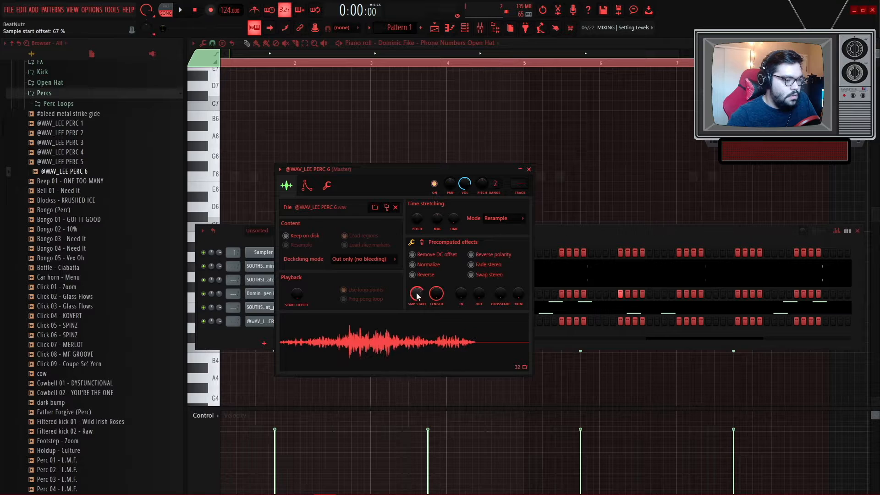
pyautogui.moveTo(418, 288); pyautogui.dragTo(408, 308)
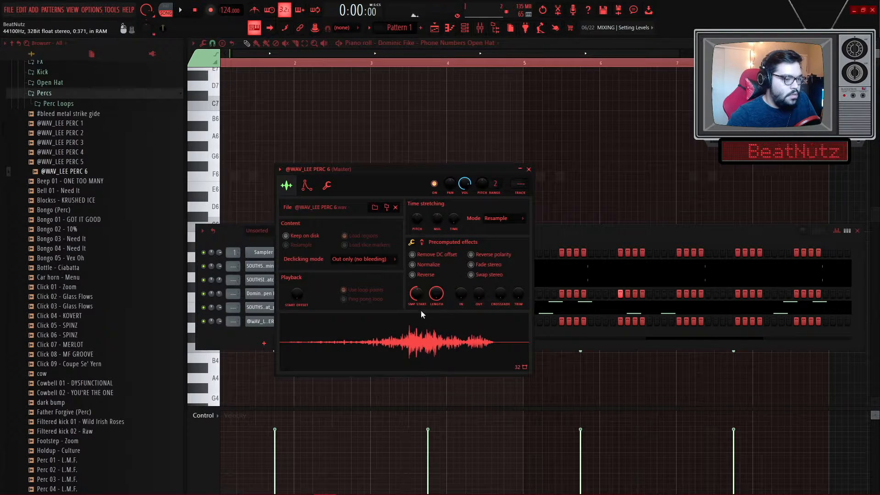
pyautogui.click(541, 256)
pyautogui.press('space')
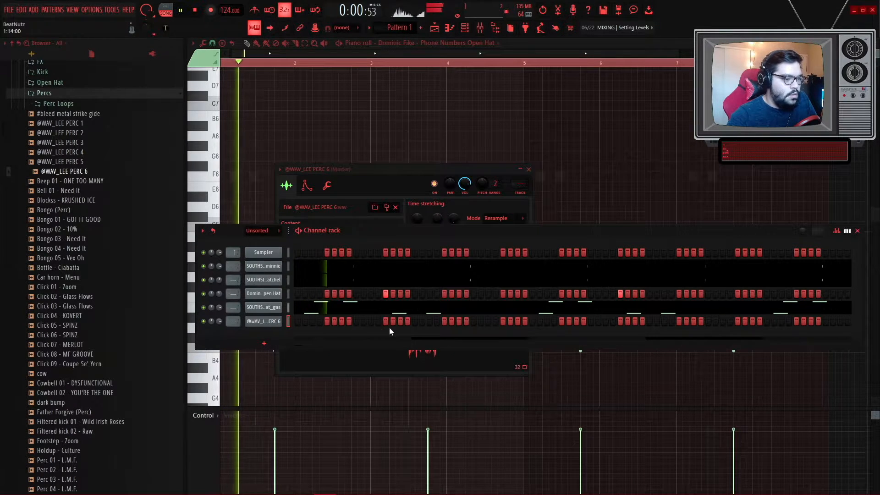
# - Turn off one step in the perc channel's step pattern
pyautogui.rightClick(365, 322)
pyautogui.click(369, 321)
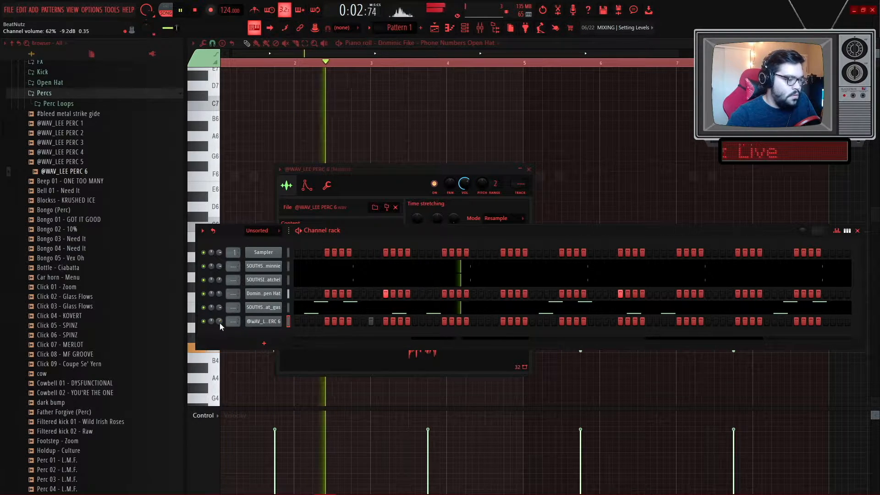
pyautogui.press('space')
# - Adjust the perc sample's time-stretch pitch and turn off another step in its pattern
pyautogui.click(269, 322)
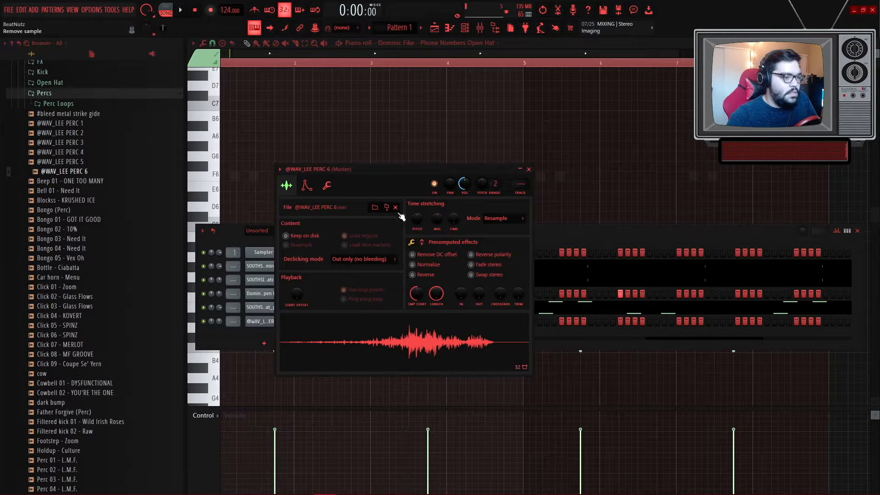
pyautogui.moveTo(411, 222); pyautogui.dragTo(411, 213)
pyautogui.press('space')
pyautogui.moveTo(463, 167); pyautogui.dragTo(485, 341)
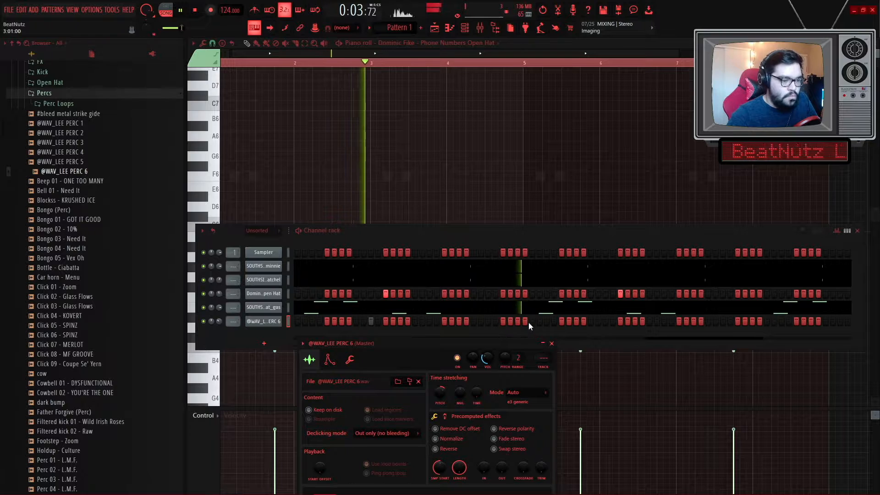
pyautogui.click(606, 320)
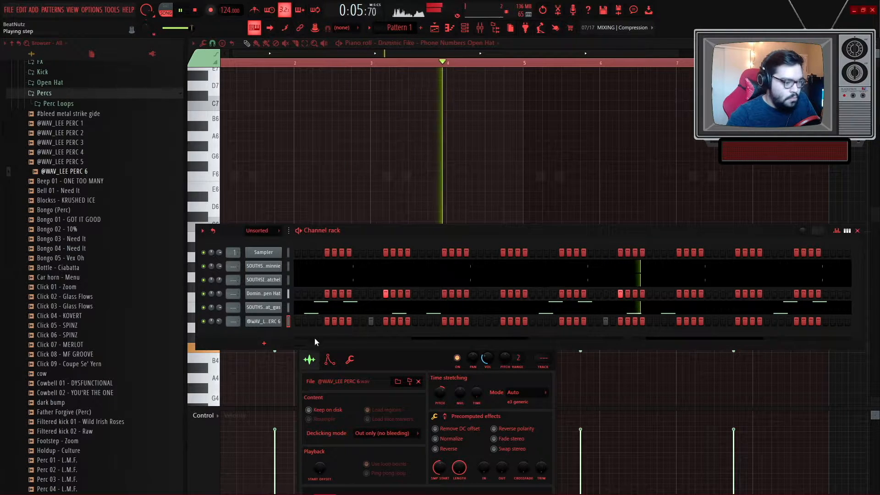
# - Open the perc channel in the piano roll and select all its notes
pyautogui.rightClick(280, 318)
pyautogui.click(290, 321)
pyautogui.scroll(-1, 425, 316)
pyautogui.hotkey('ctrl', 'a')
pyautogui.scroll(2, 452, 359)
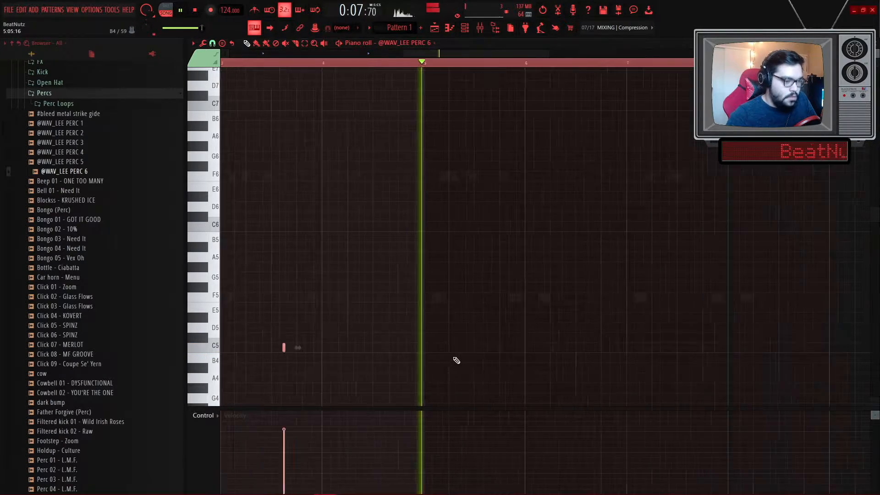
# - Duplicate the perc note so it repeats across the pattern
pyautogui.hotkey('ctrl', 'b')
pyautogui.keyDown('ctrl'); pyautogui.rightClick(459, 359); pyautogui.keyUp('ctrl')
pyautogui.keyDown('ctrl'); pyautogui.click(422, 360); pyautogui.keyUp('ctrl')
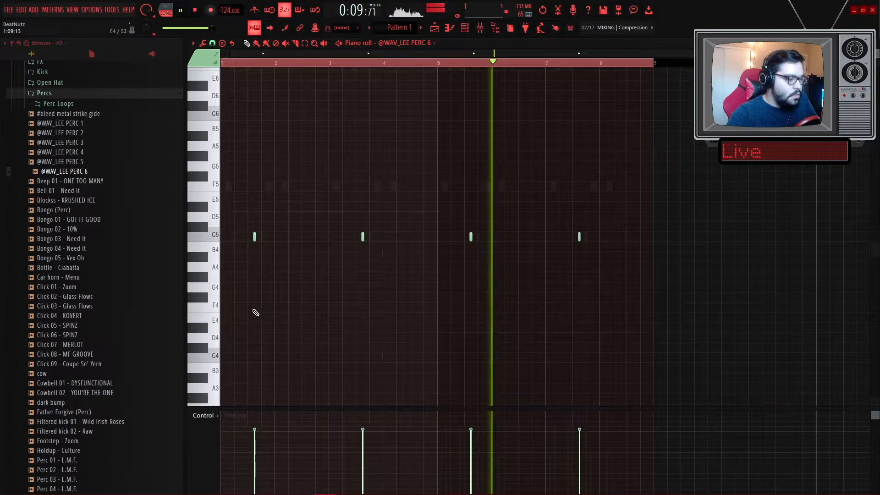
# - Open the HI HAT 8 channel in the piano roll and place a hi-hat note near C5
pyautogui.scroll(4, 256, 313)
pyautogui.scroll(2, 383, 252)
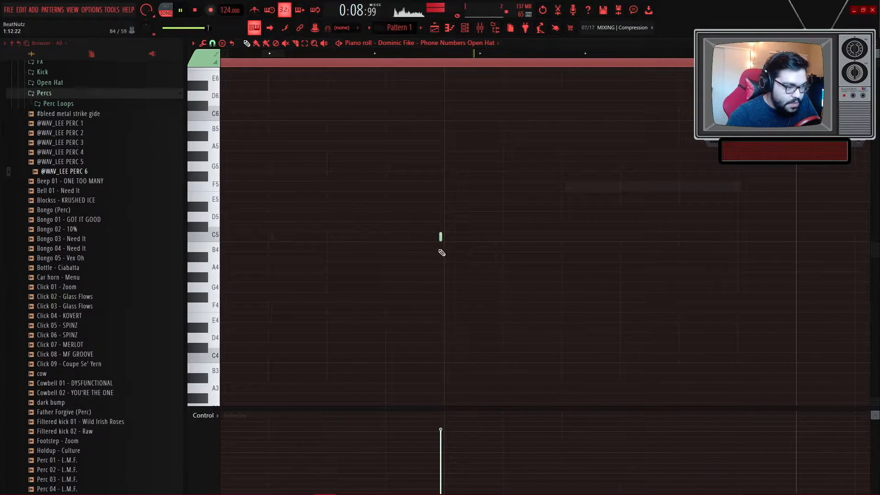
pyautogui.click(466, 28)
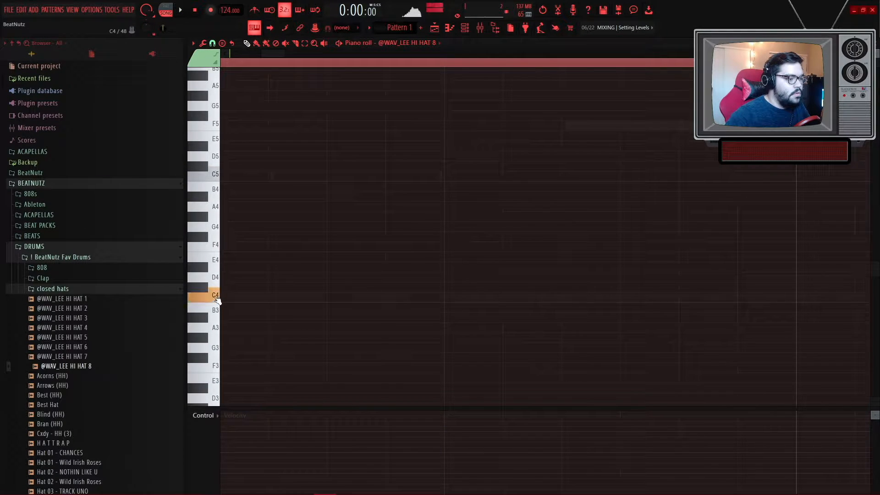
pyautogui.click(246, 187)
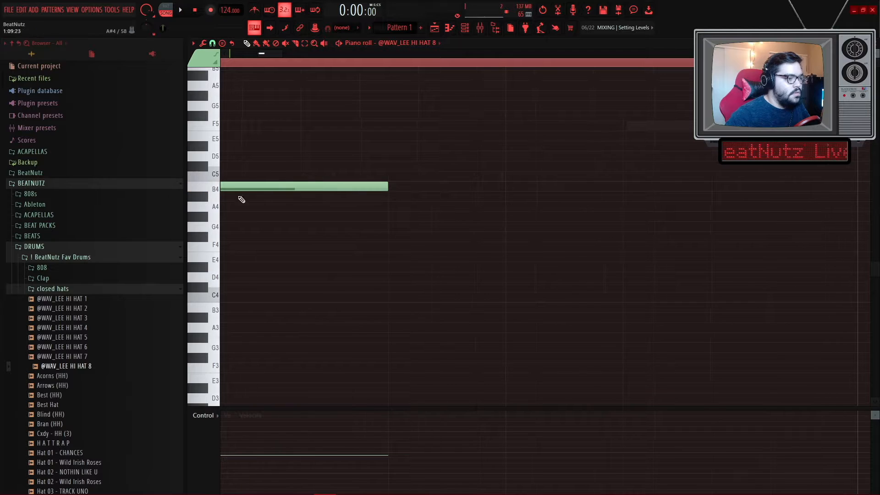
pyautogui.keyDown('ctrl'); pyautogui.rightClick(287, 216); pyautogui.keyUp('ctrl')
pyautogui.moveTo(266, 236); pyautogui.dragTo(203, 215)
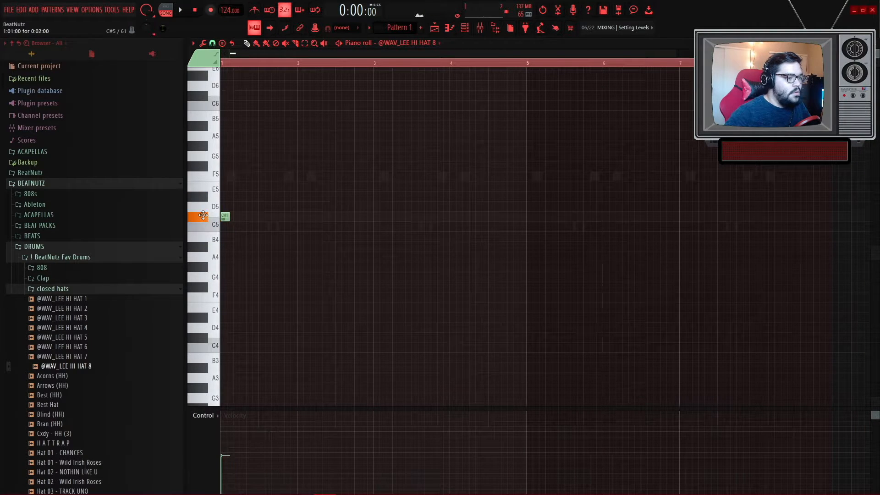
# - Adjust the hi-hat note on C5 and play the pattern to audition it
pyautogui.scroll(4, 208, 237)
pyautogui.hotkey('ctrl', 'a')
pyautogui.scroll(2, 286, 266)
pyautogui.keyDown('ctrl'); pyautogui.click(285, 268); pyautogui.keyUp('ctrl')
pyautogui.press('space')
pyautogui.scroll(2, 249, 251)
pyautogui.press('space')
pyautogui.press('space')
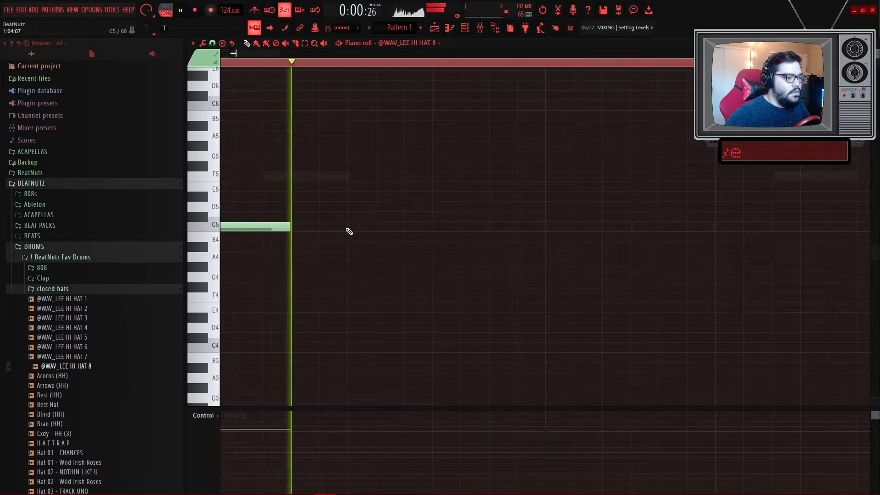
# - Copy the hi-hat notes to build a four-note rhythm at the start of the pattern
pyautogui.click(349, 231)
pyautogui.moveTo(362, 230); pyautogui.dragTo(394, 230)
pyautogui.scroll(-2, 359, 257)
pyautogui.press('space')
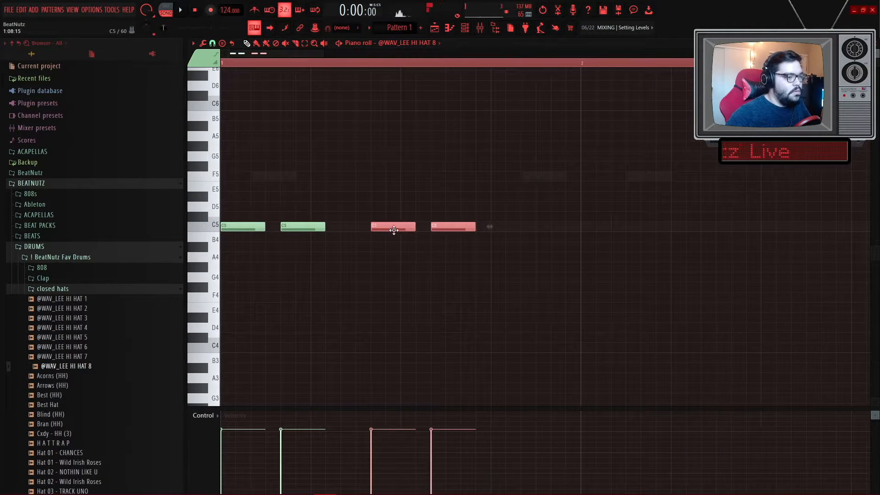
# - Select the four hi-hat notes and copy them to double the rhythm to eight notes
pyautogui.press('space')
pyautogui.moveTo(496, 241); pyautogui.dragTo(106, 189)
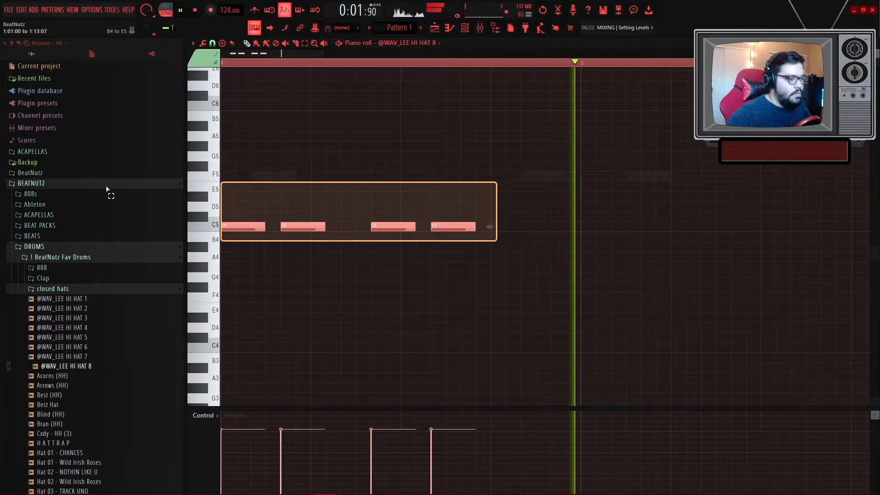
pyautogui.press('space')
pyautogui.moveTo(256, 227); pyautogui.dragTo(605, 222)
pyautogui.press('space')
pyautogui.scroll(-1, 540, 275)
pyautogui.keyDown('ctrl'); pyautogui.click(504, 293); pyautogui.keyUp('ctrl')
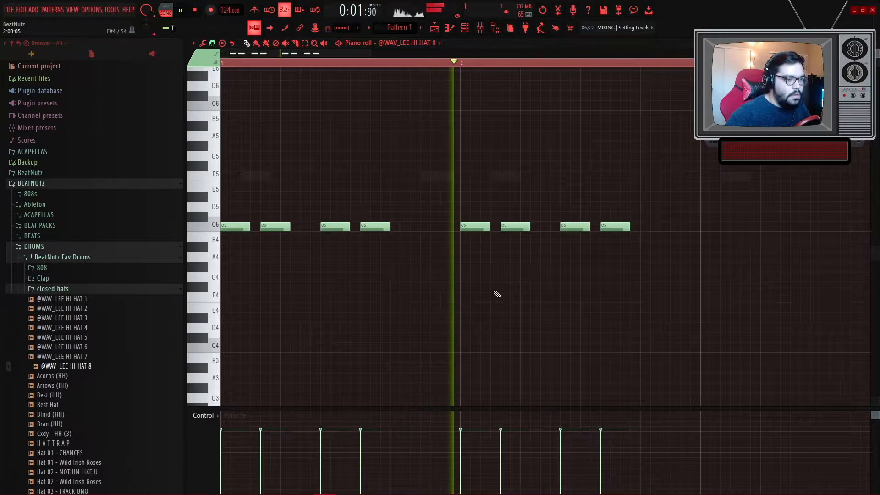
# - Select all hi-hat notes and copy them to fill the first four bars
pyautogui.scroll(-1, 495, 294)
pyautogui.hotkey('ctrl', 'a')
pyautogui.moveTo(232, 227); pyautogui.dragTo(533, 226)
pyautogui.scroll(-2, 467, 297)
pyautogui.keyDown('ctrl'); pyautogui.click(441, 291); pyautogui.keyUp('ctrl')
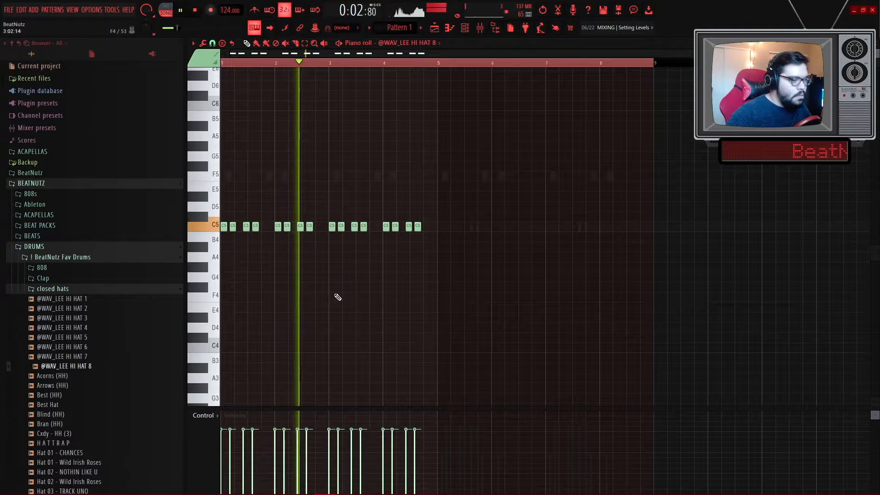
# - Select the hi-hat notes and duplicate them to fill all eight bars, aligning the copies
pyautogui.moveTo(414, 273); pyautogui.dragTo(225, 185)
pyautogui.hotkey('ctrl', 'b')
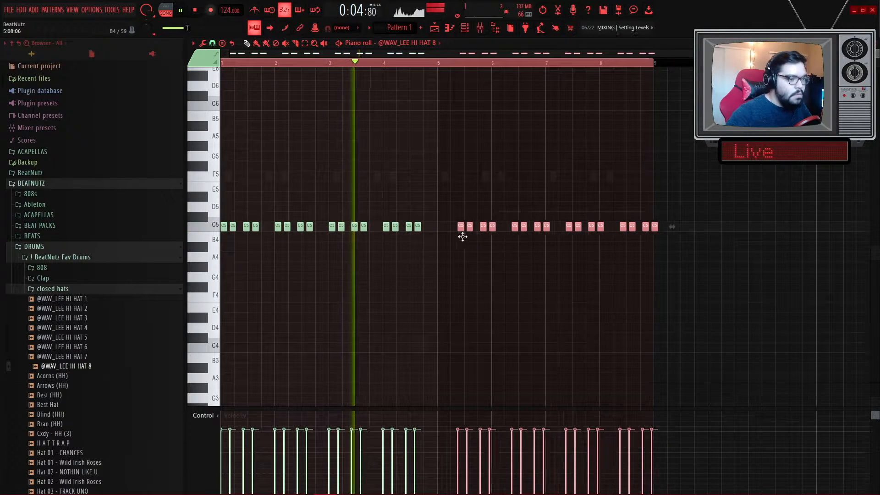
pyautogui.moveTo(462, 237); pyautogui.dragTo(442, 236)
pyautogui.keyDown('ctrl'); pyautogui.click(439, 269); pyautogui.keyUp('ctrl')
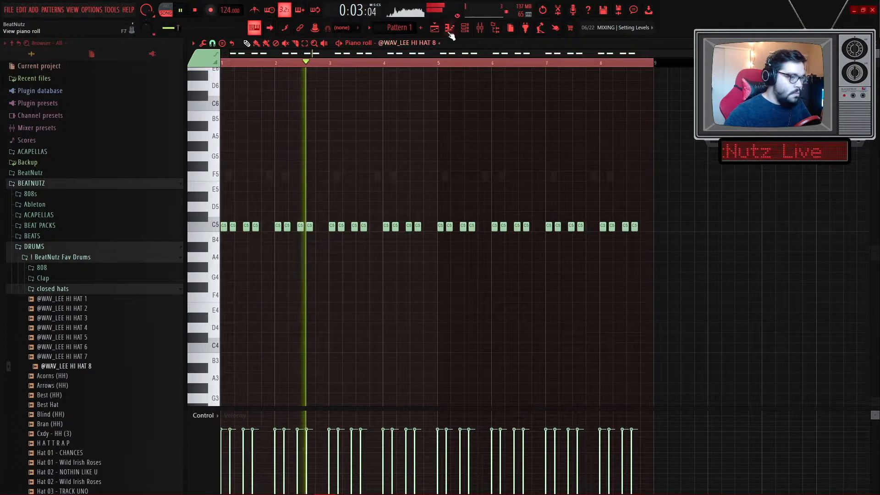
# - Open the hi-hat channel's sampler settings and close them again
pyautogui.click(465, 28)
pyautogui.click(264, 252)
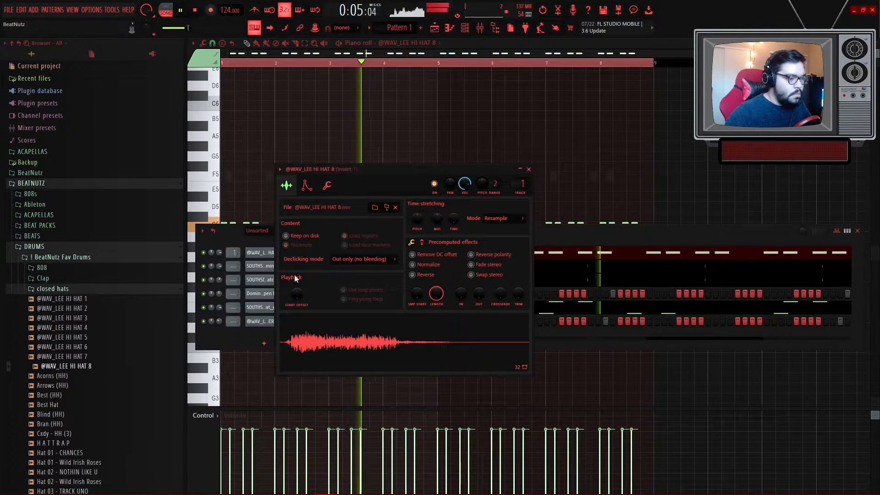
pyautogui.click(412, 131)
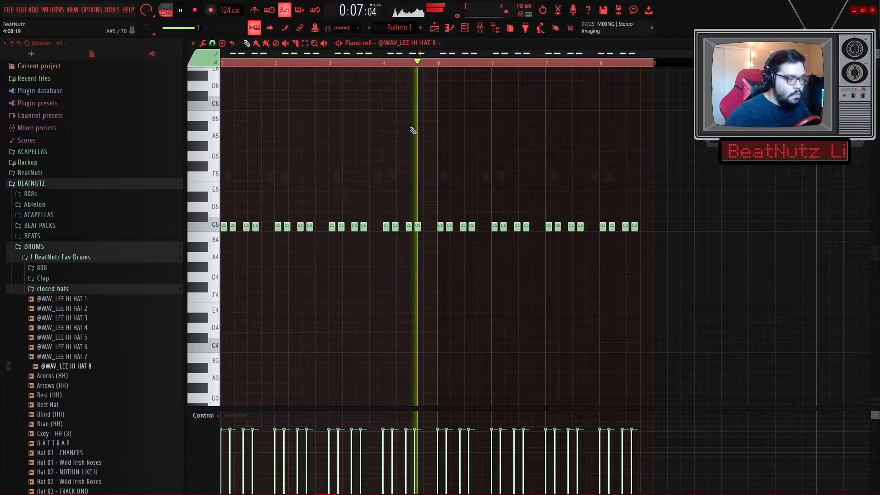
# - In the HATTRAP piano roll, move its note to C5 and add two more notes
pyautogui.scroll(3, 402, 197)
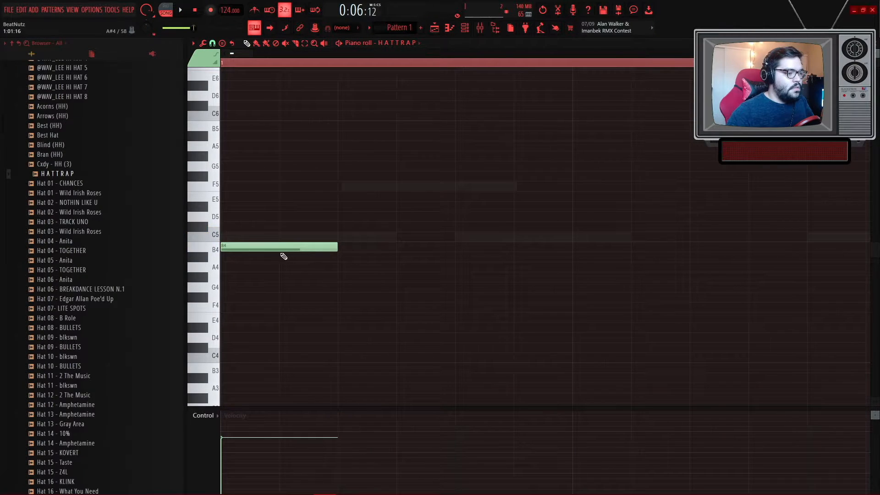
pyautogui.moveTo(259, 247); pyautogui.dragTo(259, 235)
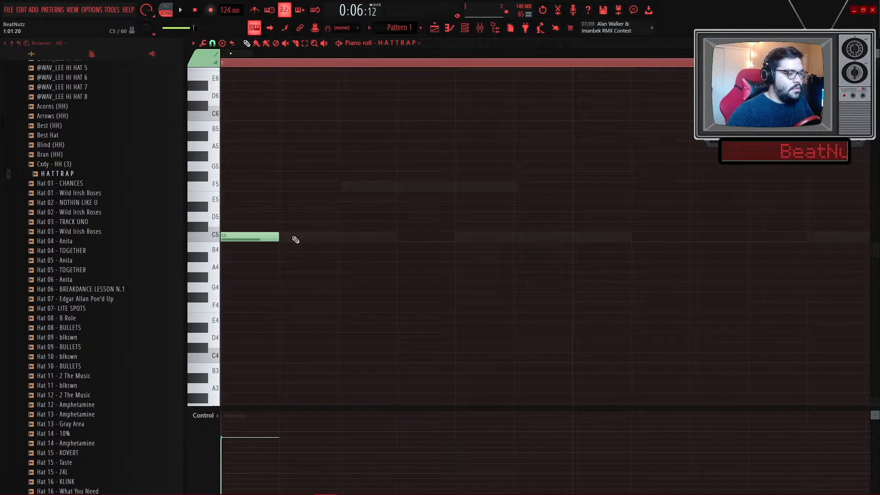
pyautogui.click(348, 237)
pyautogui.click(454, 240)
pyautogui.press('space')
pyautogui.scroll(-2, 422, 261)
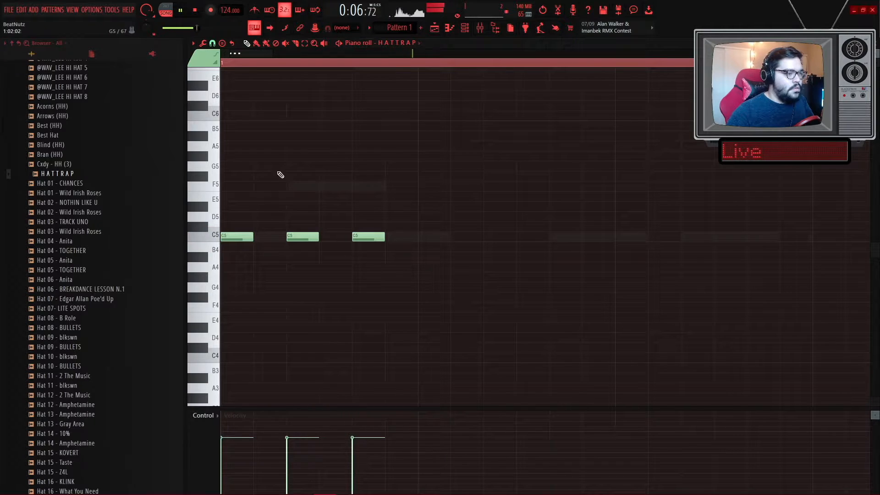
# - Select the three HATTRAP notes and copy them to make a six-note rhythm
pyautogui.press('space')
pyautogui.scroll(-2, 395, 228)
pyautogui.press('space')
pyautogui.moveTo(331, 271); pyautogui.dragTo(175, 219)
pyautogui.moveTo(223, 235); pyautogui.dragTo(333, 235)
pyautogui.click(445, 291)
pyautogui.press('space')
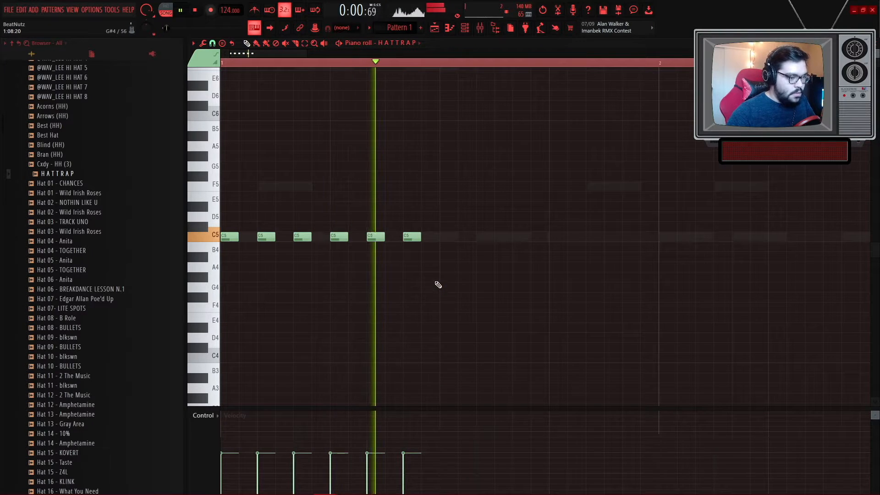
# - Add another HATTRAP note and play the pattern back
pyautogui.press('space')
pyautogui.scroll(4, 292, 266)
pyautogui.press('space')
pyautogui.click(360, 236)
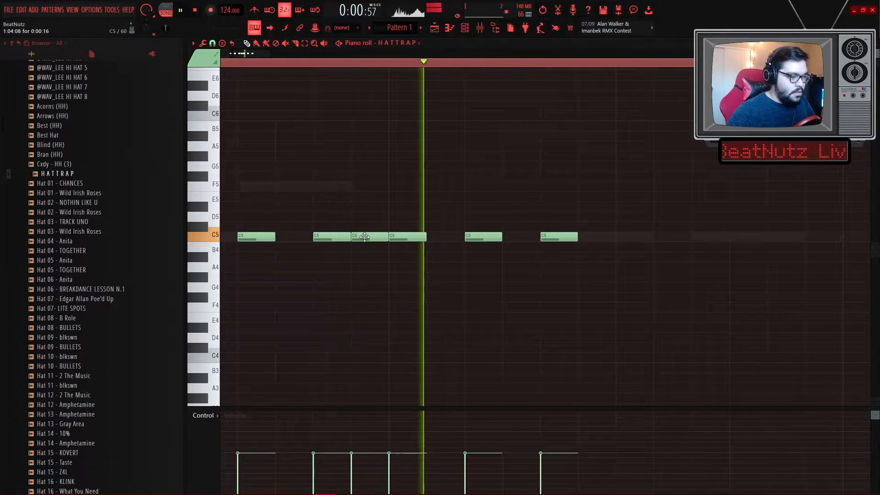
pyautogui.press('space')
pyautogui.scroll(-3, 371, 276)
pyautogui.scroll(-1, 371, 276)
pyautogui.press('space')
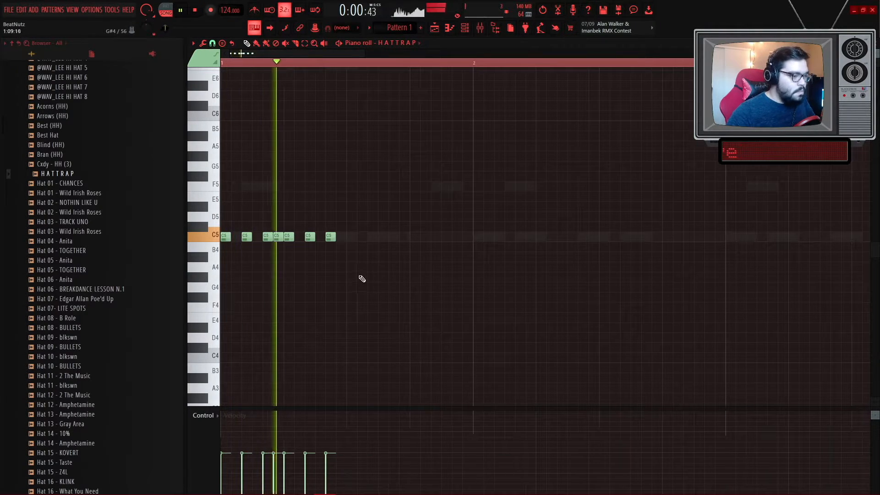
# - Refine the HATTRAP rhythm by adding notes and shifting them to new positions while playing back
pyautogui.scroll(2, 367, 238)
pyautogui.click(354, 238)
pyautogui.press('space')
pyautogui.press('space')
pyautogui.moveTo(352, 237); pyautogui.dragTo(365, 238)
pyautogui.click(396, 238)
pyautogui.press('space')
pyautogui.click(464, 237)
pyautogui.press('space')
pyautogui.click(507, 238)
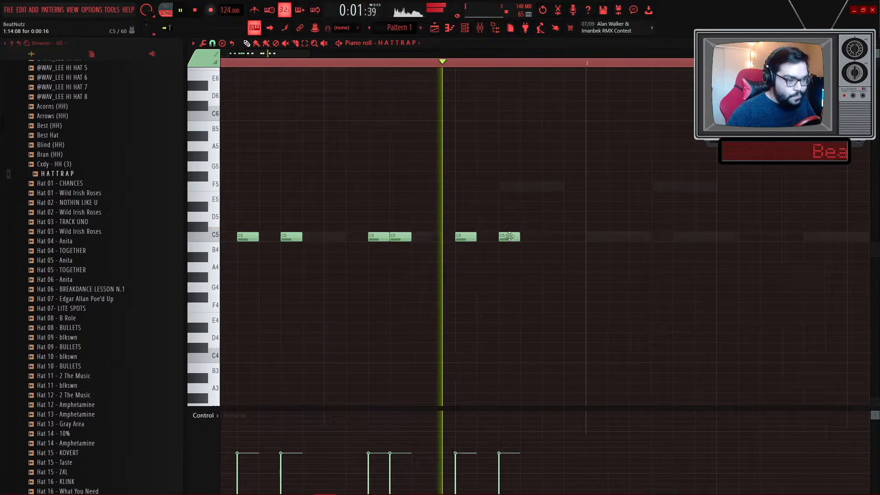
pyautogui.press('space')
pyautogui.moveTo(507, 239); pyautogui.dragTo(529, 239)
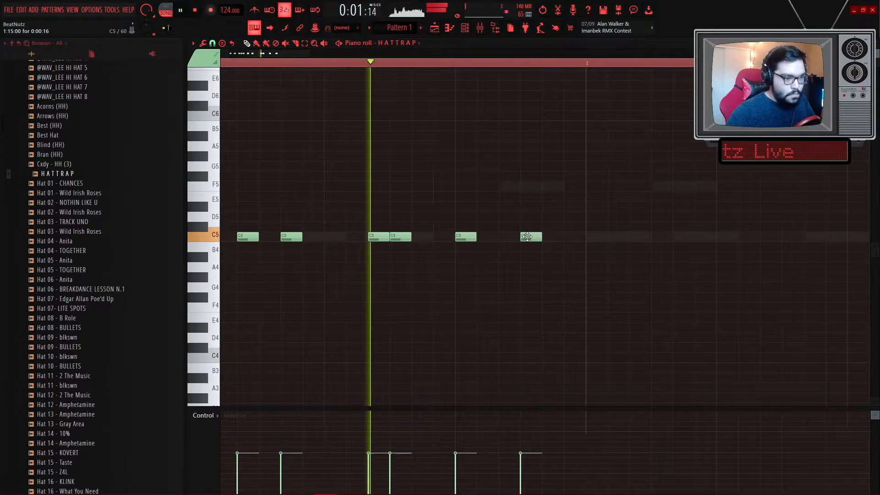
# - Duplicate the HATTRAP rhythm repeatedly to fill the eight-bar pattern and select all notes
pyautogui.scroll(-2, 535, 275)
pyautogui.scroll(4, 535, 274)
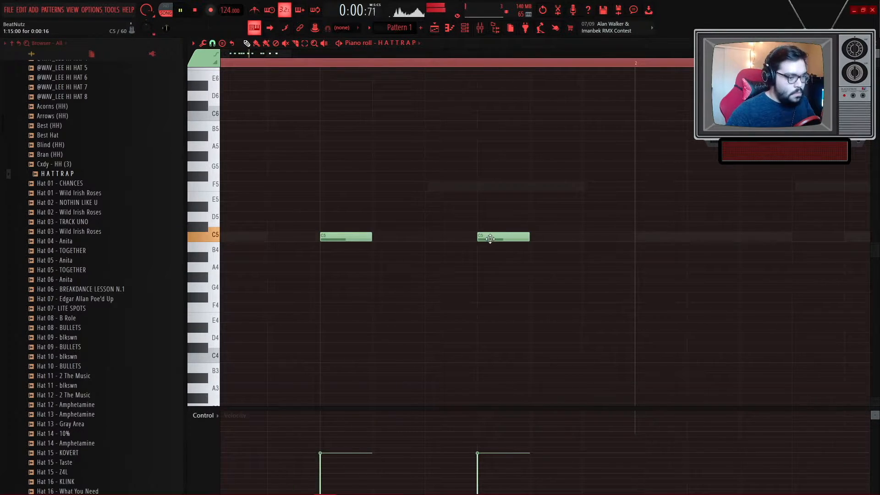
pyautogui.scroll(-5, 529, 263)
pyautogui.press('space')
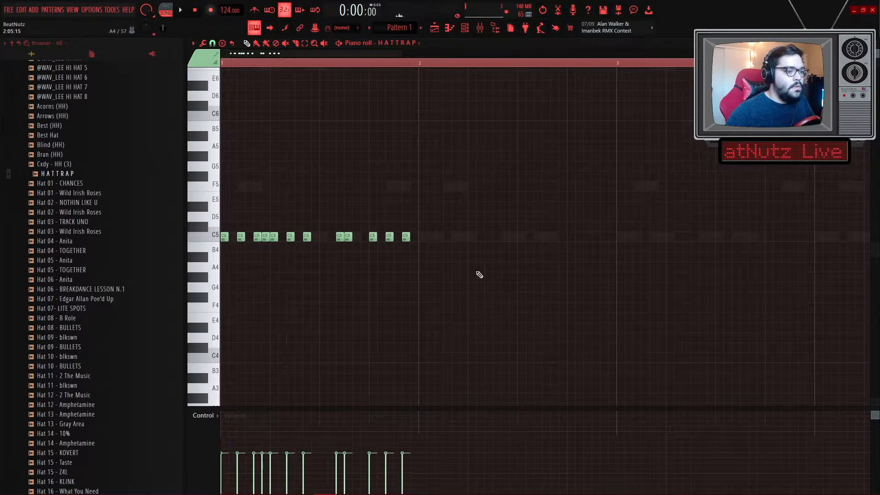
pyautogui.hotkey('ctrl', 'b')
pyautogui.hotkey('ctrl', 'b')
pyautogui.hotkey('ctrl', 'b')
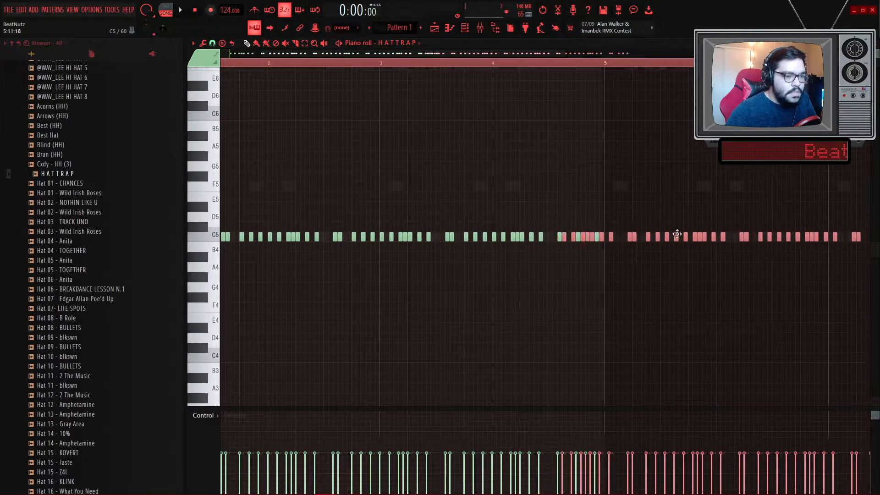
pyautogui.scroll(-3, 573, 298)
pyautogui.hotkey('ctrl', 'd')
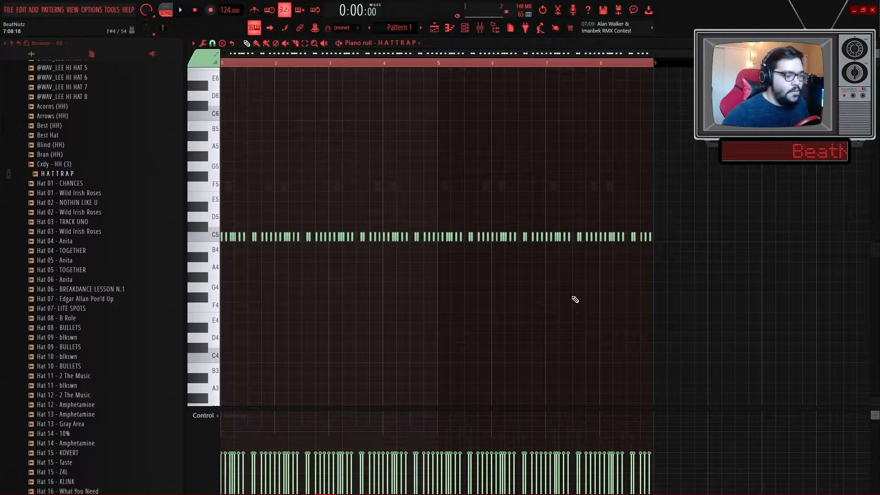
pyautogui.hotkey('ctrl', 'a')
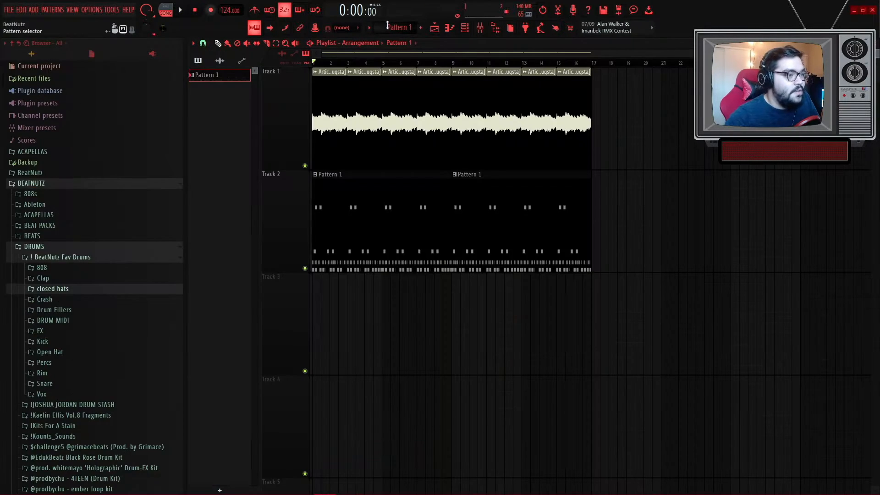
pyautogui.scroll(-1, 391, 30)
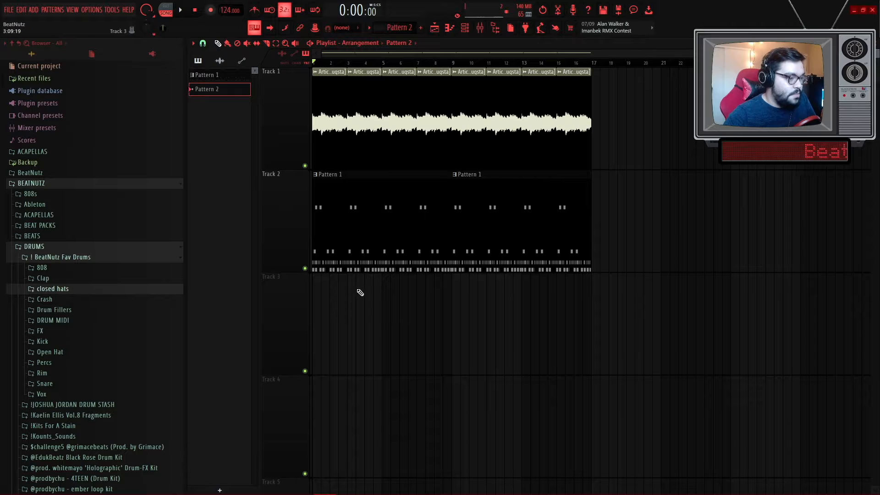
# - Add a new FLEX instrument channel to the channel rack and pick a preset pack
pyautogui.click(321, 306)
pyautogui.click(464, 28)
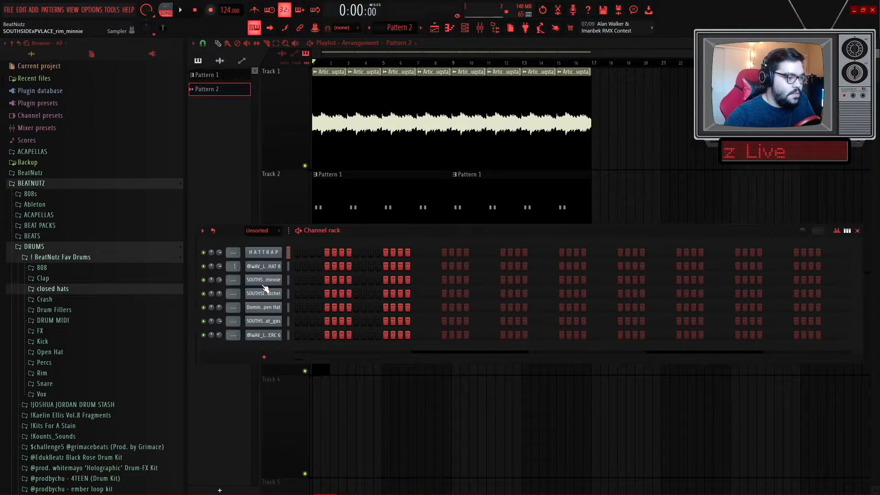
pyautogui.click(266, 359)
pyautogui.click(274, 178)
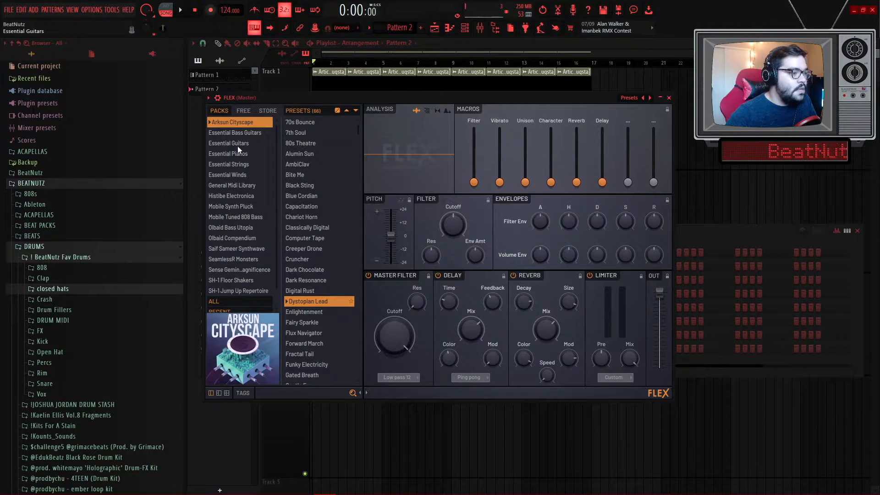
pyautogui.click(246, 155)
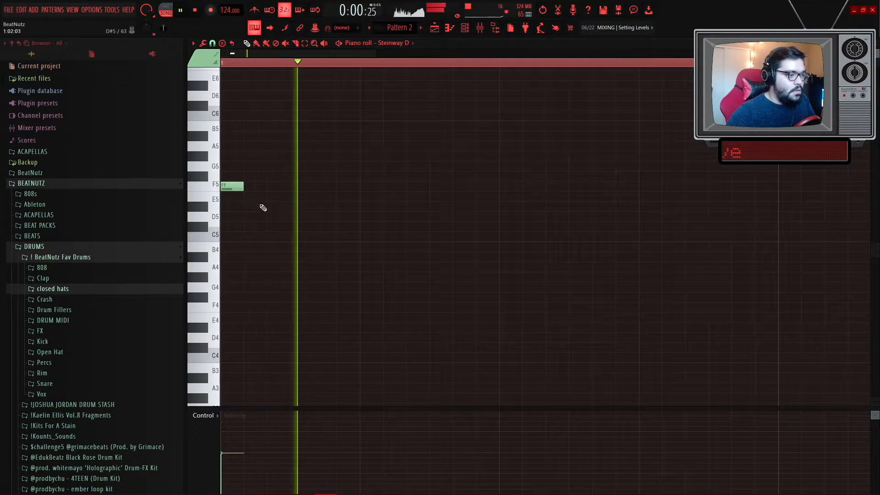
# - Write a descending F5, E5, D5 melody in the Steinway D piano roll
pyautogui.press('space')
pyautogui.hotkey('ctrl', 'a')
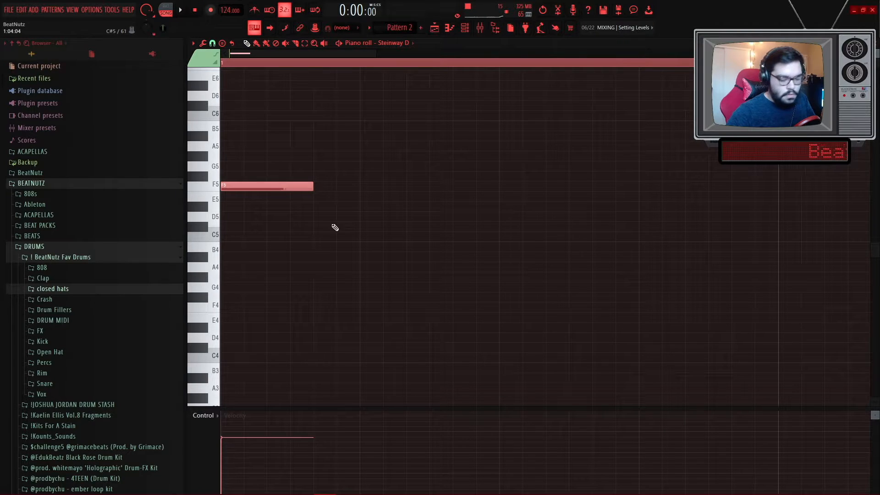
pyautogui.press('space')
pyautogui.moveTo(273, 207); pyautogui.dragTo(273, 197)
pyautogui.click(317, 216)
pyautogui.press('space')
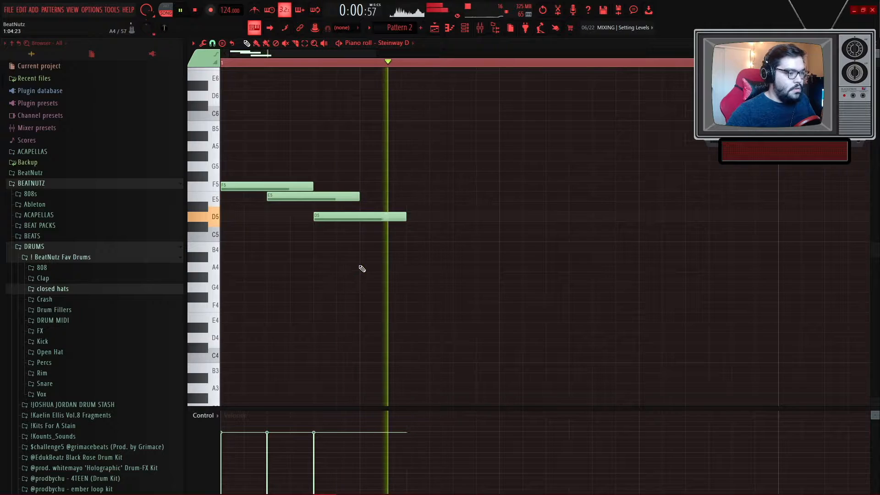
# - Shorten the three melody notes and duplicate them to repeat the phrase across the first bar
pyautogui.scroll(-2, 360, 264)
pyautogui.press('space')
pyautogui.hotkey('ctrl', 'a')
pyautogui.moveTo(277, 194); pyautogui.dragTo(240, 183)
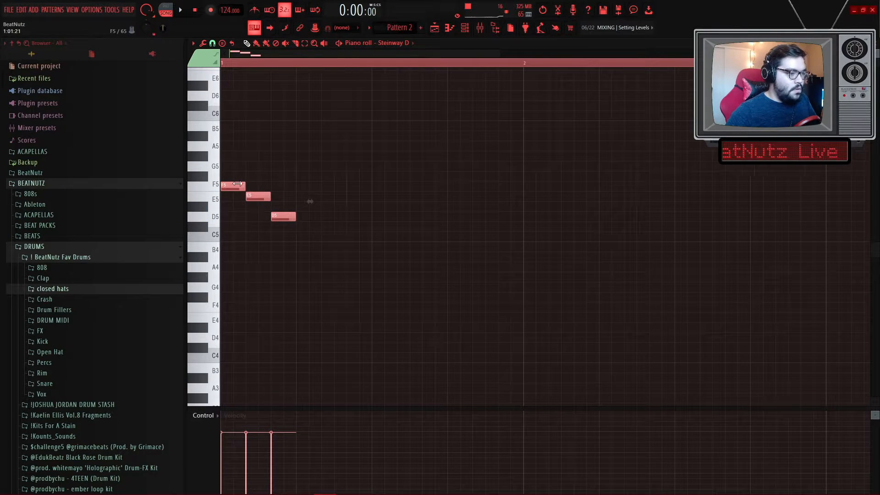
pyautogui.hotkey('ctrl', 'b')
pyautogui.press('space')
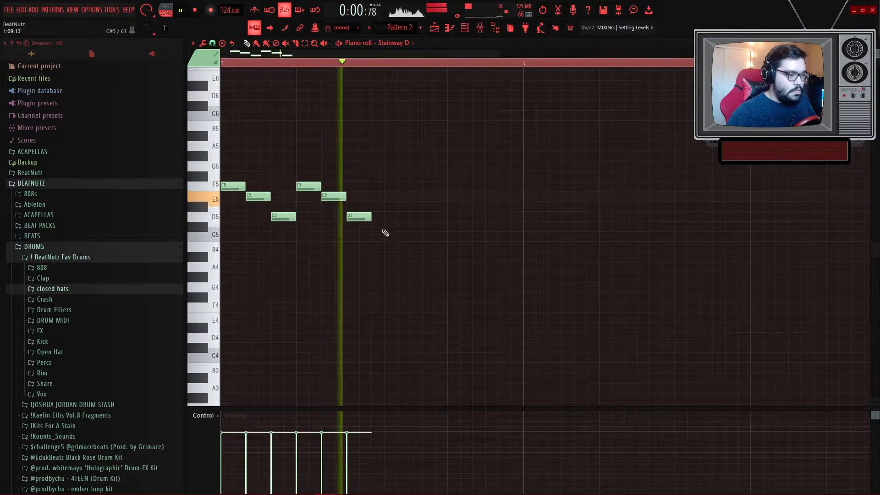
pyautogui.press('space')
pyautogui.hotkey('ctrl', 'b')
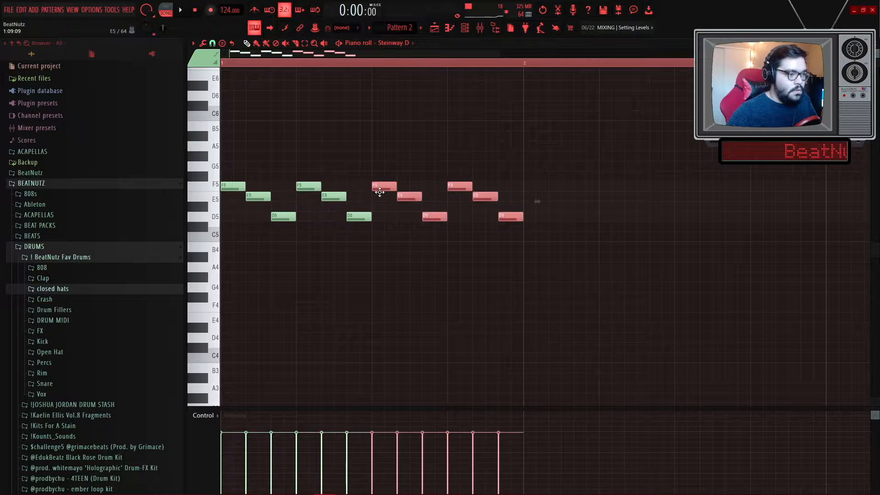
# - Vary the melody by raising one F5 note to G5, an E5 note to F5 and a D5 note to E5
pyautogui.keyDown('ctrl'); pyautogui.click(384, 137); pyautogui.keyUp('ctrl')
pyautogui.press('space')
pyautogui.press('space')
pyautogui.scroll(2, 381, 186)
pyautogui.moveTo(378, 186); pyautogui.dragTo(377, 165)
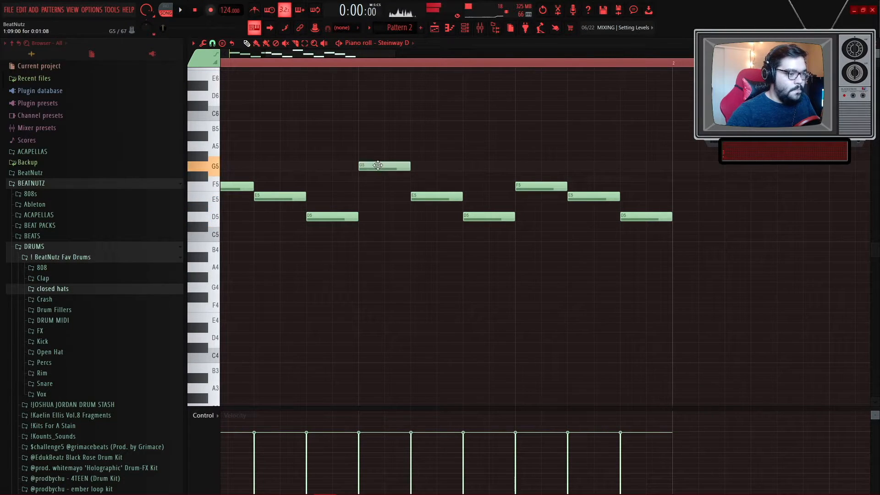
pyautogui.moveTo(421, 195); pyautogui.dragTo(417, 184)
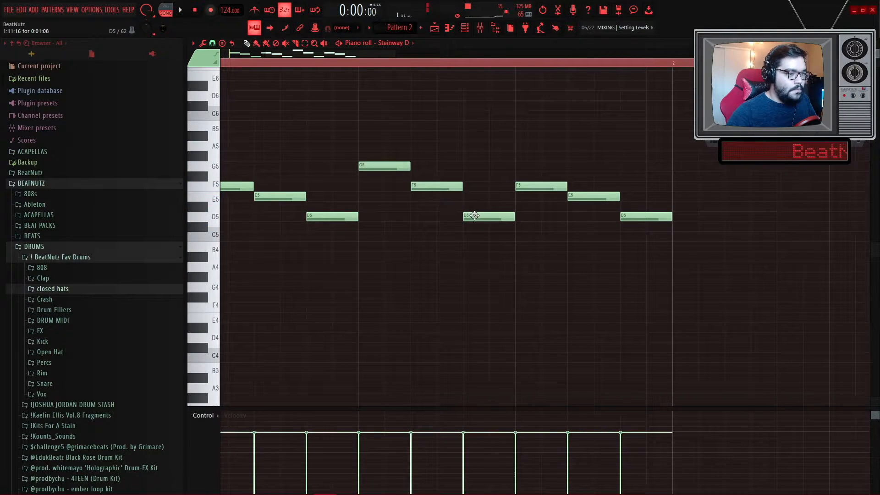
pyautogui.moveTo(471, 212); pyautogui.dragTo(471, 194)
# - Randomize the velocities of all melody notes with the piano roll randomizer
pyautogui.scroll(-3, 458, 256)
pyautogui.press('space')
pyautogui.scroll(2, 363, 261)
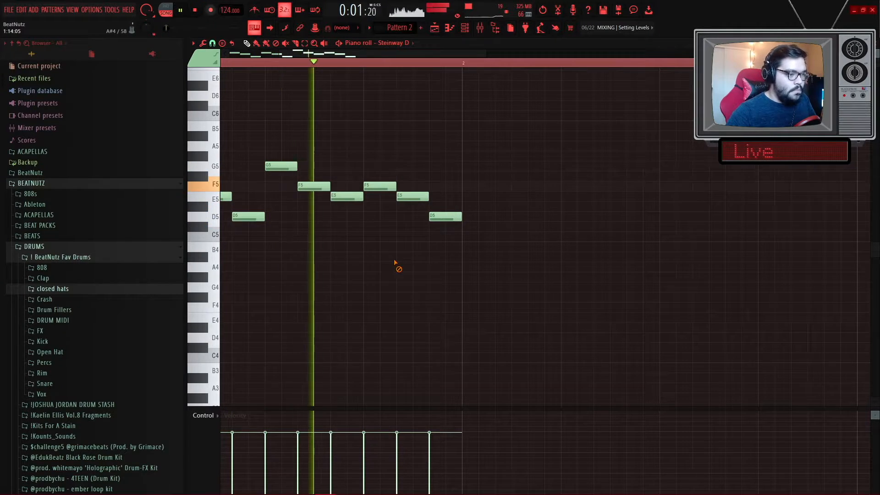
pyautogui.press('space')
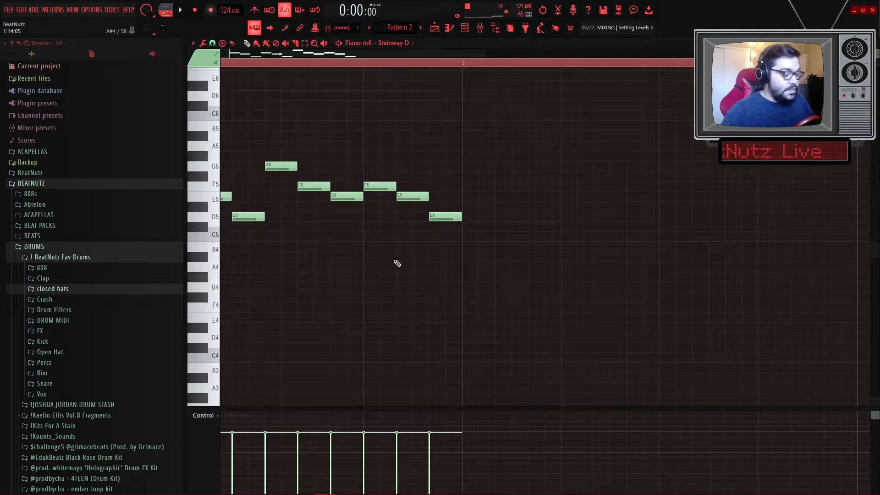
pyautogui.keyDown('ctrl'); pyautogui.rightClick(397, 263); pyautogui.keyUp('ctrl')
pyautogui.scroll(2, 298, 309)
pyautogui.scroll(2, 238, 298)
pyautogui.hotkey('ctrl', 'a')
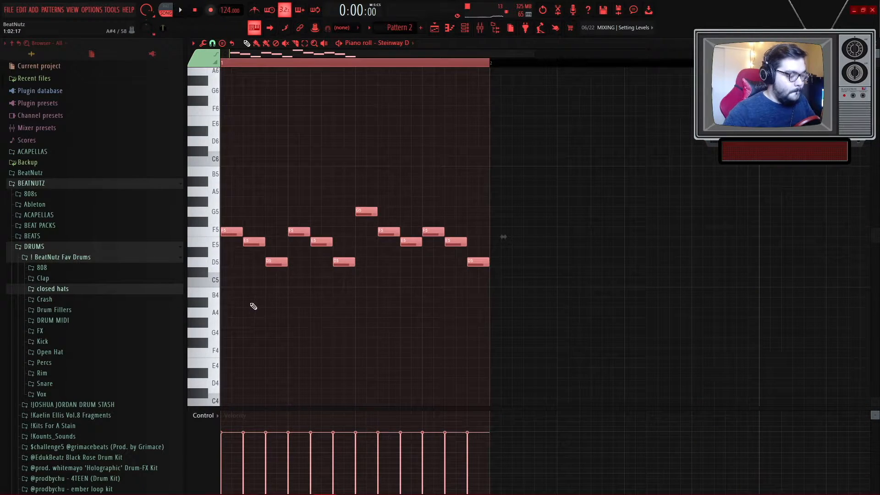
pyautogui.hotkey('alt', 'r')
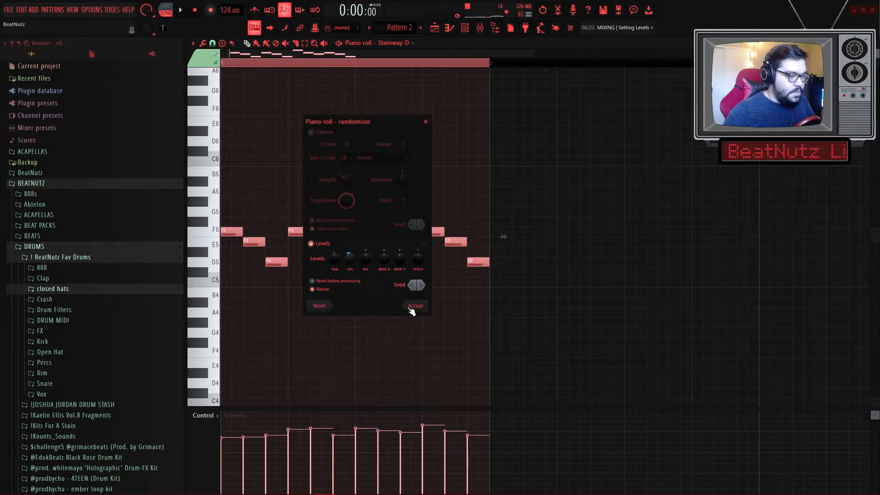
pyautogui.click(411, 308)
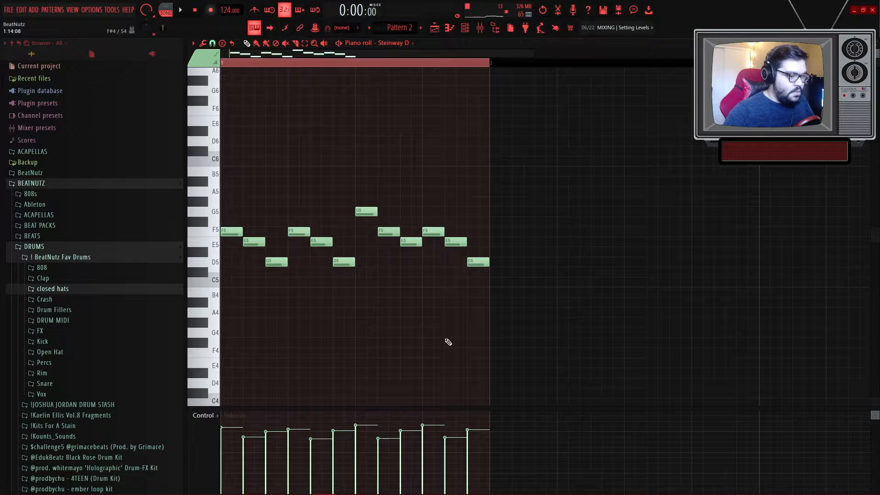
# - Duplicate the whole one-bar melody so it repeats in the second bar
pyautogui.scroll(-3, 435, 338)
pyautogui.scroll(3, 286, 310)
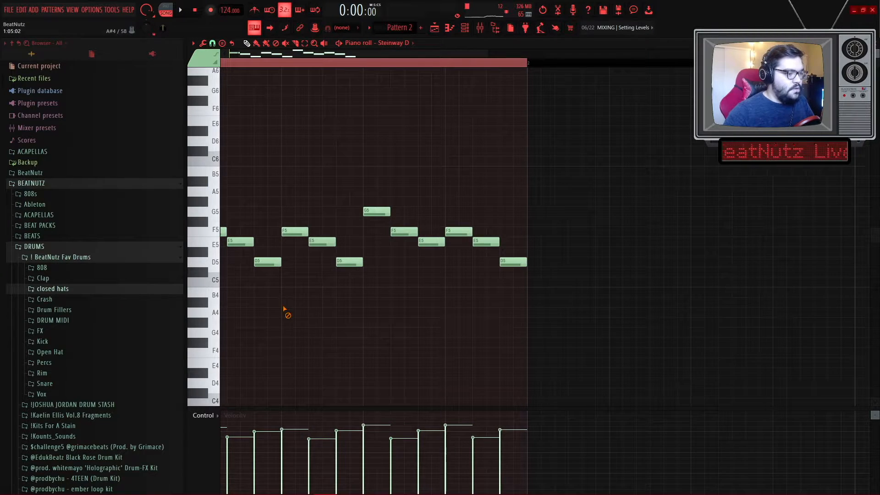
pyautogui.moveTo(514, 272); pyautogui.dragTo(251, 248)
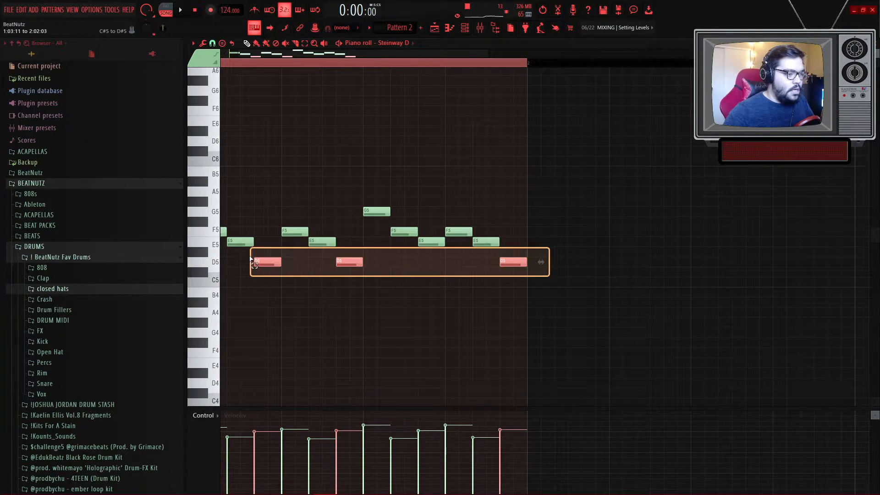
pyautogui.scroll(3, 271, 285)
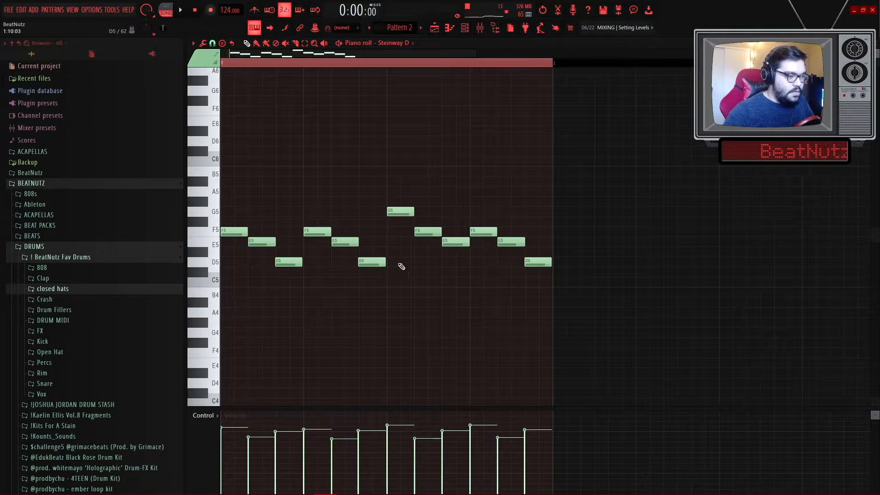
pyautogui.moveTo(532, 248); pyautogui.dragTo(257, 242)
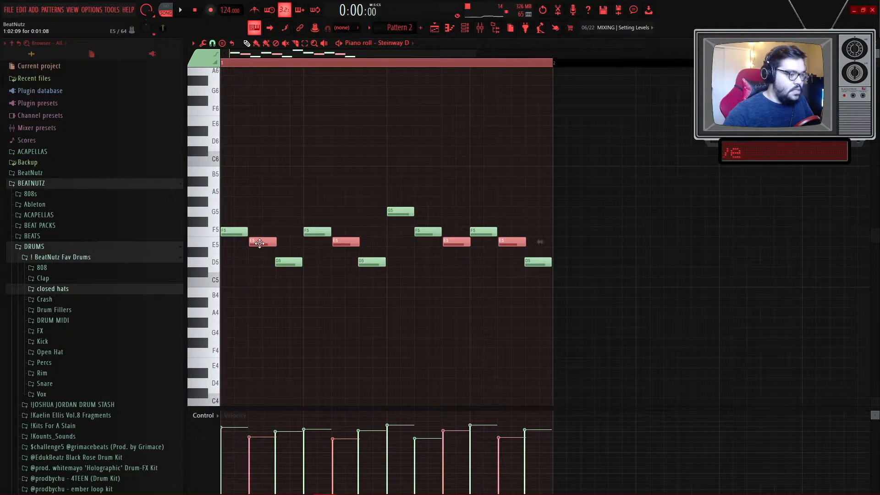
pyautogui.press('space')
pyautogui.keyDown('ctrl'); pyautogui.click(296, 310); pyautogui.keyUp('ctrl')
pyautogui.scroll(-3, 300, 321)
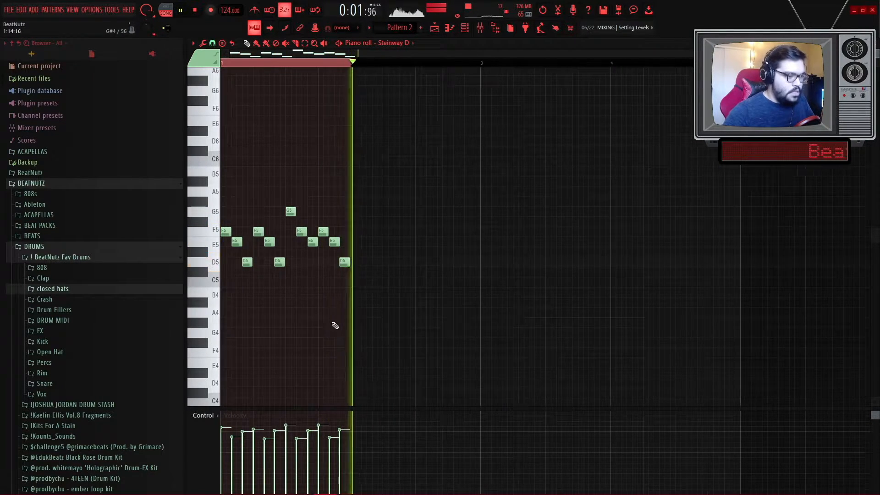
pyautogui.scroll(6, 337, 325)
pyautogui.hotkey('ctrl', 'a')
pyautogui.hotkey('ctrl', 'b')
pyautogui.scroll(-6, 412, 330)
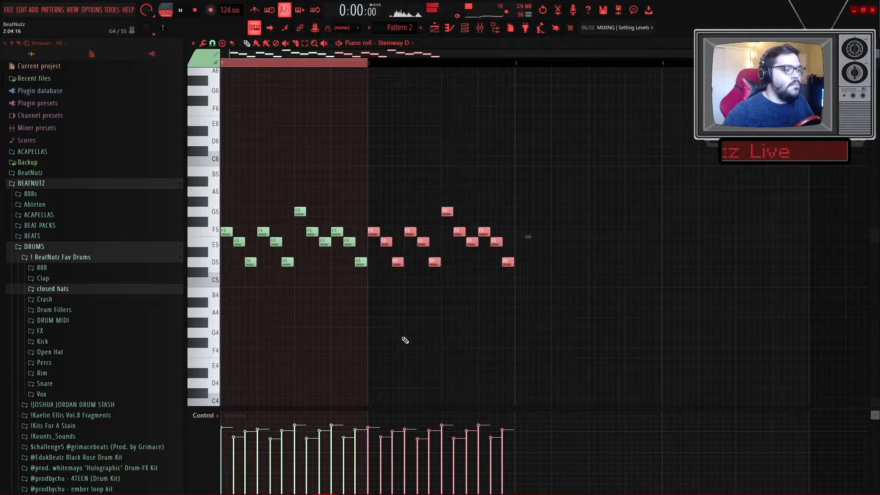
# - Add a long D4 note beneath the melody at the start of the pattern
pyautogui.hotkey('ctrl', 'a')
pyautogui.hotkey('ctrl', 'Return')
pyautogui.keyDown('ctrl'); pyautogui.click(405, 340); pyautogui.keyUp('ctrl')
pyautogui.scroll(-3, 357, 325)
pyautogui.press('space')
pyautogui.scroll(6, 233, 287)
pyautogui.click(235, 282)
pyautogui.moveTo(235, 283); pyautogui.dragTo(163, 286)
pyautogui.press('space')
pyautogui.moveTo(270, 292); pyautogui.dragTo(640, 293)
pyautogui.scroll(-2, 608, 301)
pyautogui.scroll(-2, 432, 317)
pyautogui.press('space')
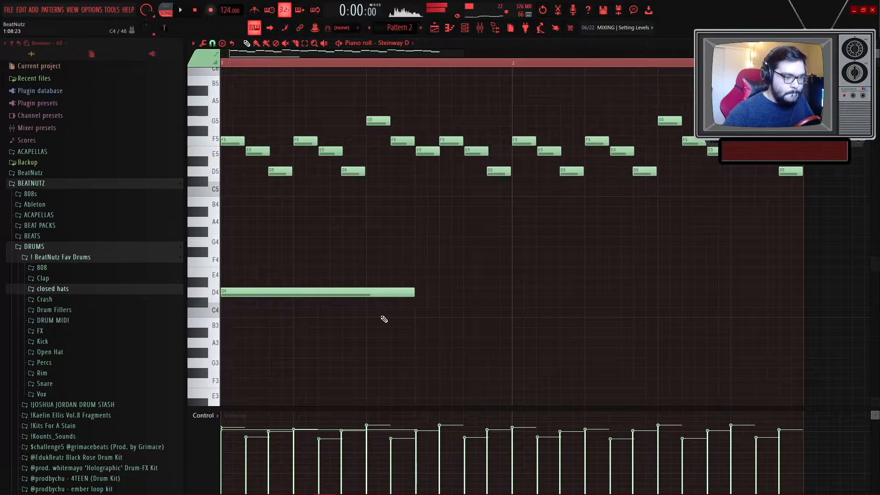
# - Add an A#3 note and then an A3 note following the D4 in the low register
pyautogui.moveTo(383, 332); pyautogui.dragTo(374, 332)
pyautogui.press('space')
pyautogui.scroll(-2, 393, 339)
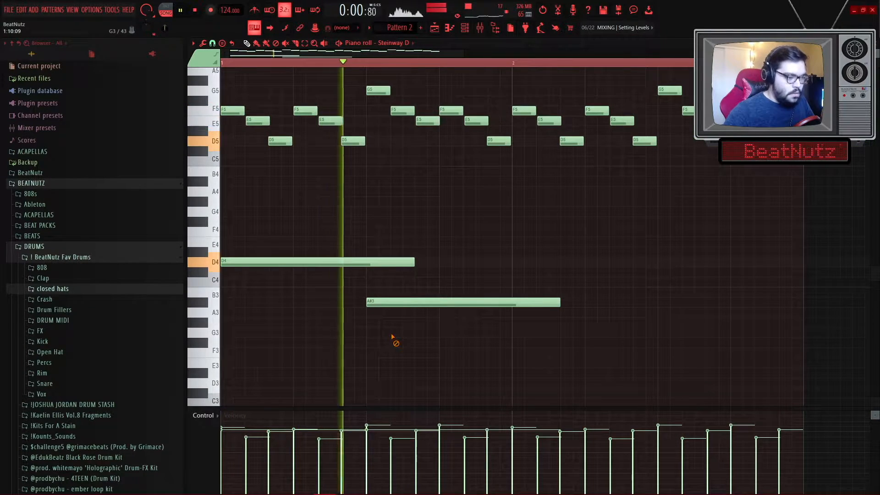
pyautogui.scroll(-2, 490, 323)
pyautogui.click(513, 282)
pyautogui.press('space')
# - Resize the D4, A#3 and A3 notes so they run back to back across both bars
pyautogui.moveTo(553, 319); pyautogui.dragTo(354, 229)
pyautogui.hotkey('ctrl', 'l')
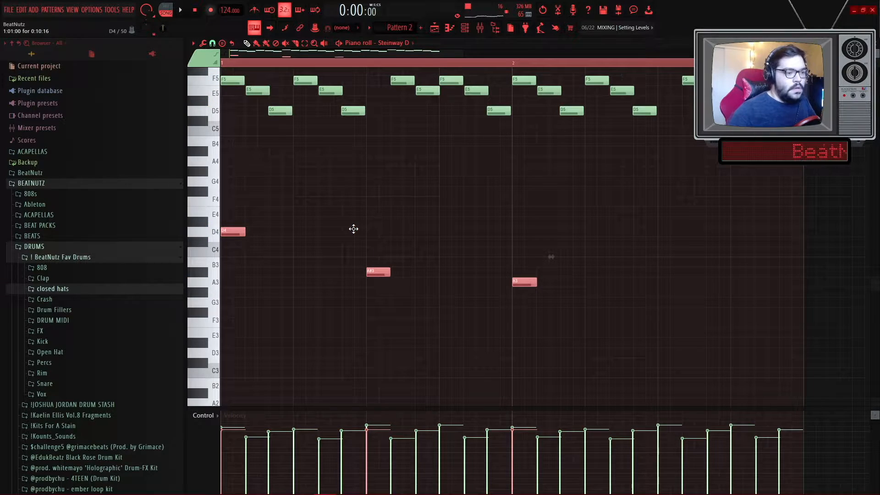
pyautogui.moveTo(632, 329); pyautogui.dragTo(257, 196)
pyautogui.moveTo(245, 233); pyautogui.dragTo(365, 242)
pyautogui.hotkey('ctrl', 'd')
pyautogui.moveTo(655, 282); pyautogui.dragTo(803, 283)
# - Try duplicating and cutting all notes, then undo those changes
pyautogui.press('space')
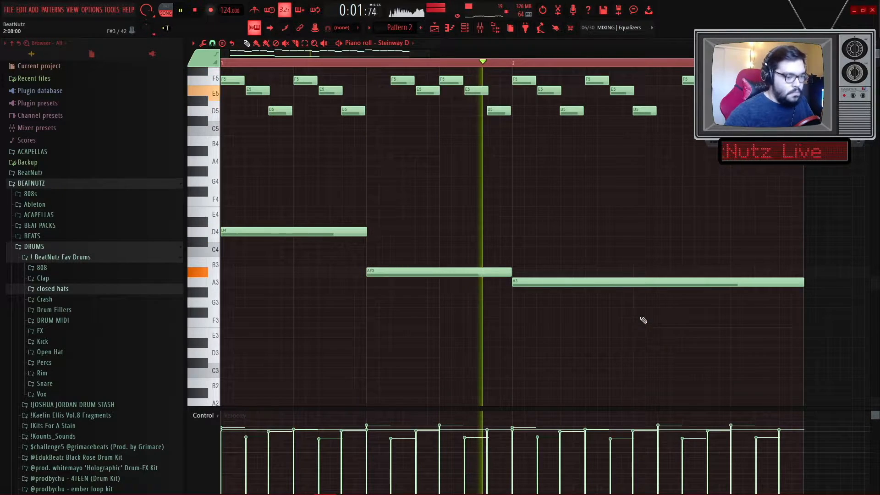
pyautogui.scroll(-2, 632, 320)
pyautogui.hotkey('ctrl', 'a')
pyautogui.scroll(-1, 549, 332)
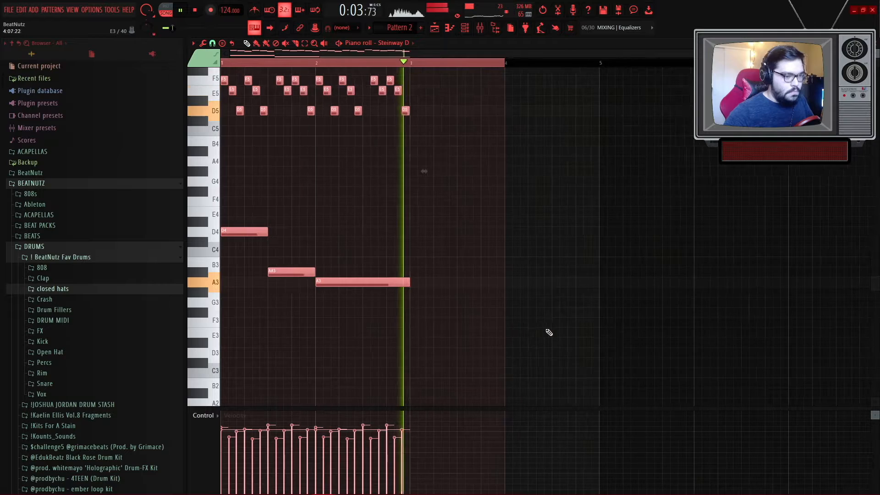
pyautogui.hotkey('ctrl', 'b')
pyautogui.hotkey('ctrl', 'z')
pyautogui.hotkey('ctrl', 'x')
pyautogui.hotkey('ctrl', 'z')
pyautogui.hotkey('ctrl', 'z')
# - Trim the A3 note so it ends exactly at the start of bar 3
pyautogui.press('space')
pyautogui.hotkey('ctrl', 'a')
pyautogui.scroll(4, 408, 212)
pyautogui.scroll(2, 408, 212)
pyautogui.rightClick(407, 206)
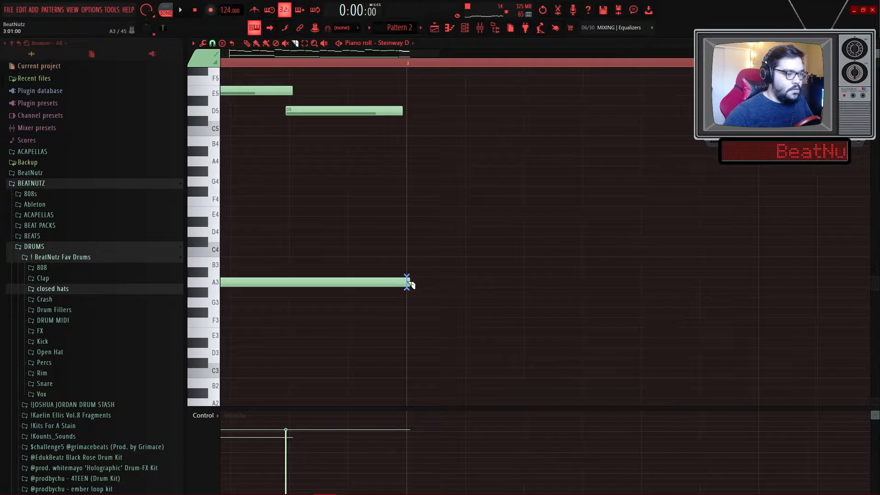
pyautogui.moveTo(418, 279); pyautogui.dragTo(420, 287)
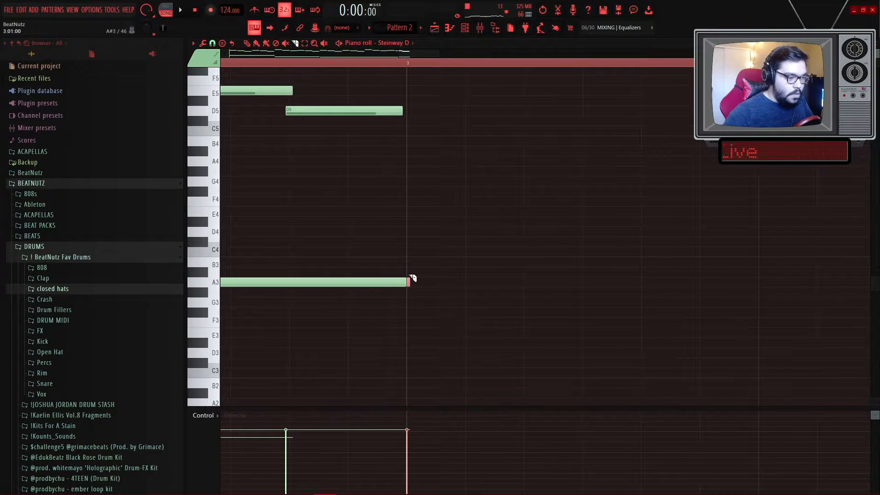
# - Duplicate the whole two-bar piano part to fill four bars and deselect
pyautogui.scroll(-2, 415, 276)
pyautogui.scroll(-5, 427, 272)
pyautogui.hotkey('ctrl', 'a')
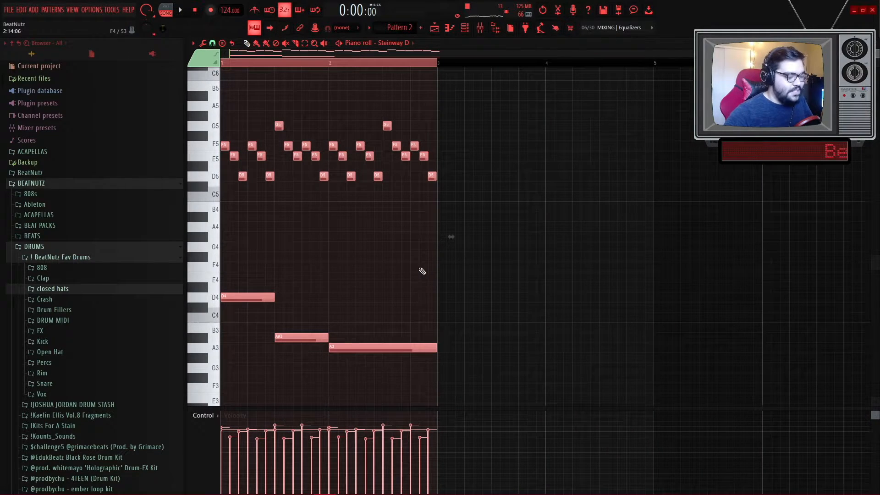
pyautogui.hotkey('ctrl', 'b')
pyautogui.hotkey('ctrl', 'a')
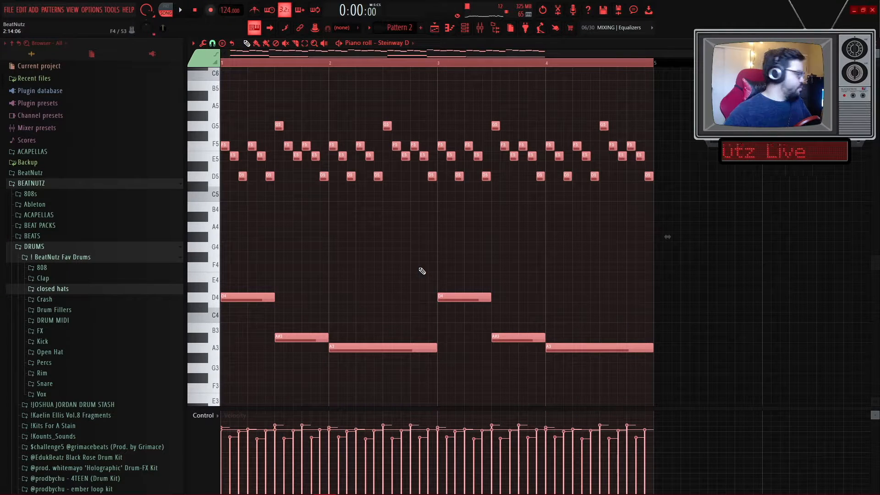
pyautogui.hotkey('ctrl', 'd')
pyautogui.press('space')
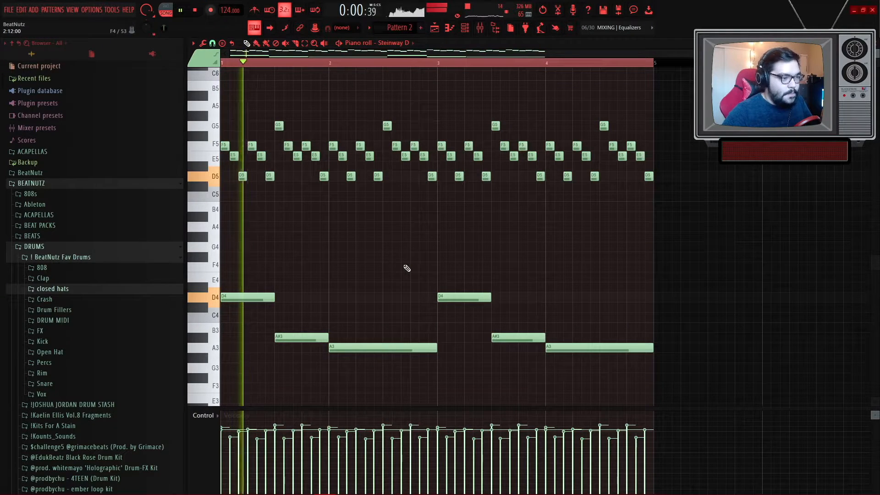
# - Shift the low D4, A#3 and A3 notes down one octave
pyautogui.scroll(-2, 384, 269)
pyautogui.press('space')
pyautogui.moveTo(658, 318); pyautogui.dragTo(224, 204)
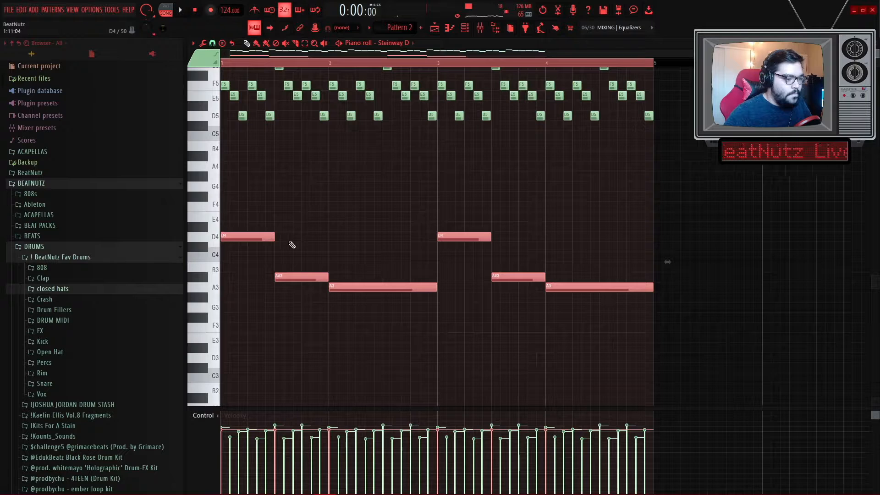
pyautogui.press('space')
pyautogui.press('space')
pyautogui.press('space')
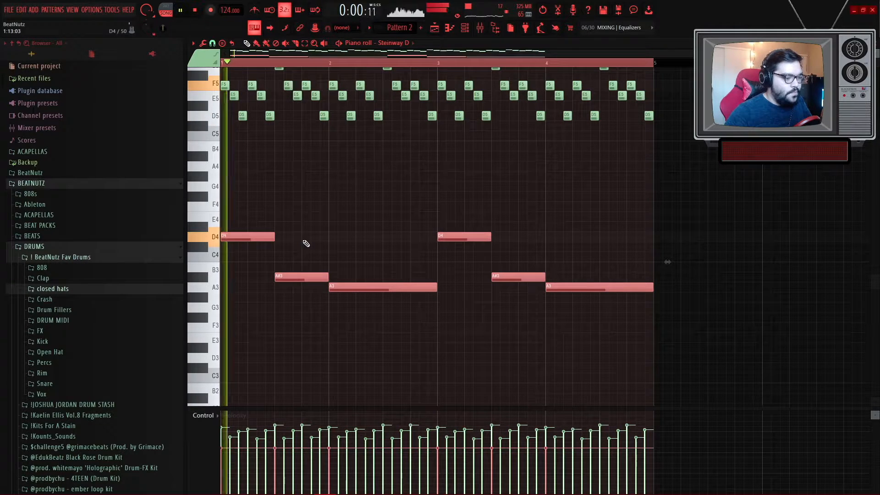
pyautogui.hotkey('ctrl', 'Down')
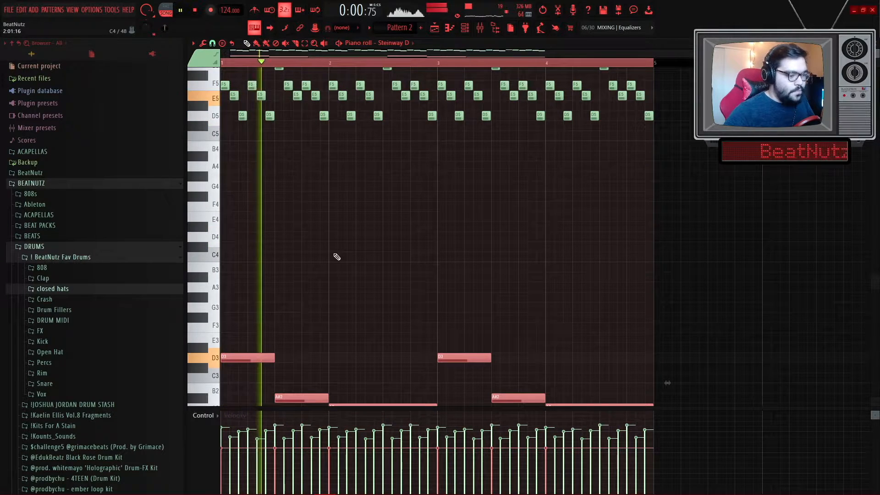
pyautogui.scroll(-3, 337, 257)
pyautogui.hotkey('ctrl', 'd')
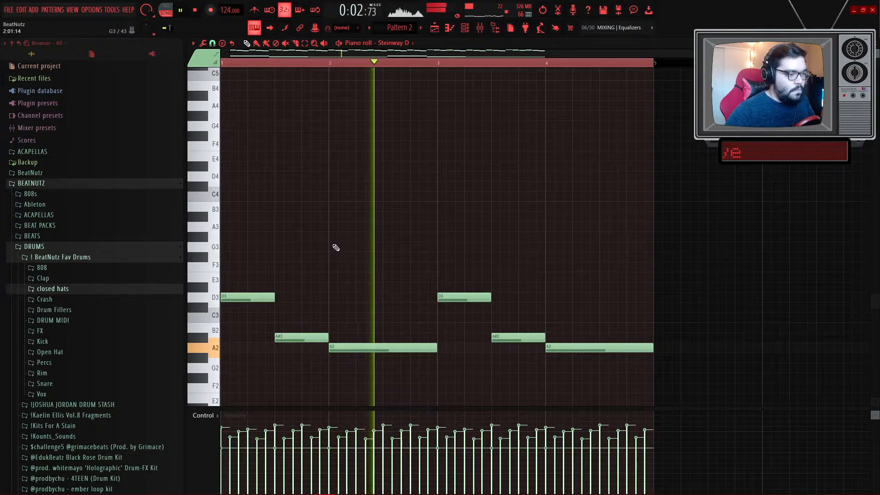
# - Play back and listen to the four-bar piano part in the piano roll
pyautogui.keyDown('ctrl'); pyautogui.rightClick(329, 245); pyautogui.keyUp('ctrl')
pyautogui.scroll(-2, 329, 245)
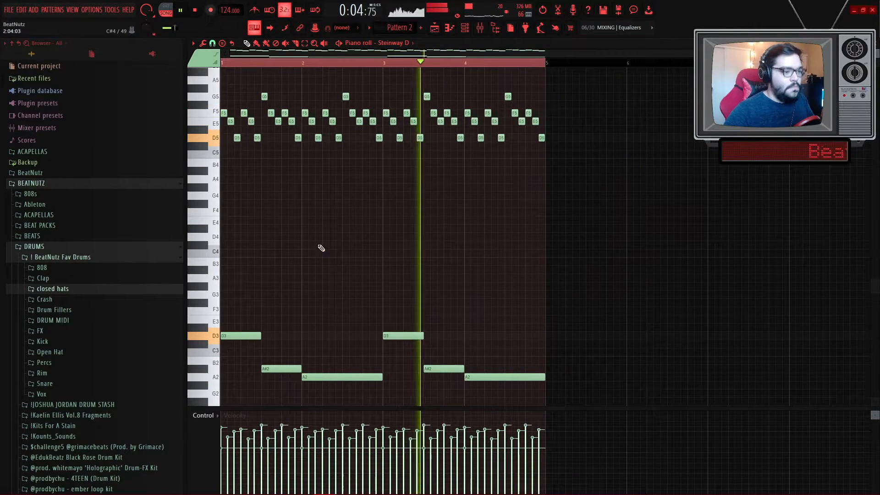
pyautogui.scroll(2, 612, 221)
pyautogui.moveTo(608, 220); pyautogui.dragTo(230, 112)
pyautogui.scroll(-1, 293, 177)
pyautogui.hotkey('ctrl', 'd')
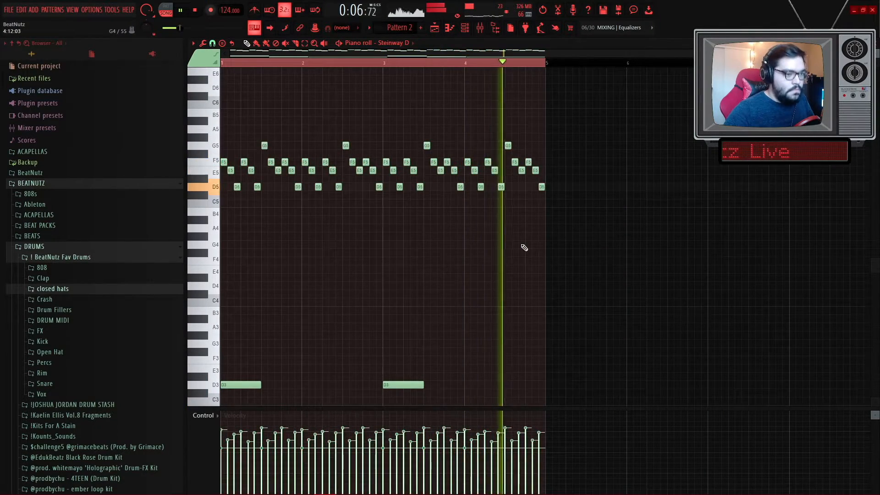
pyautogui.scroll(3, 523, 248)
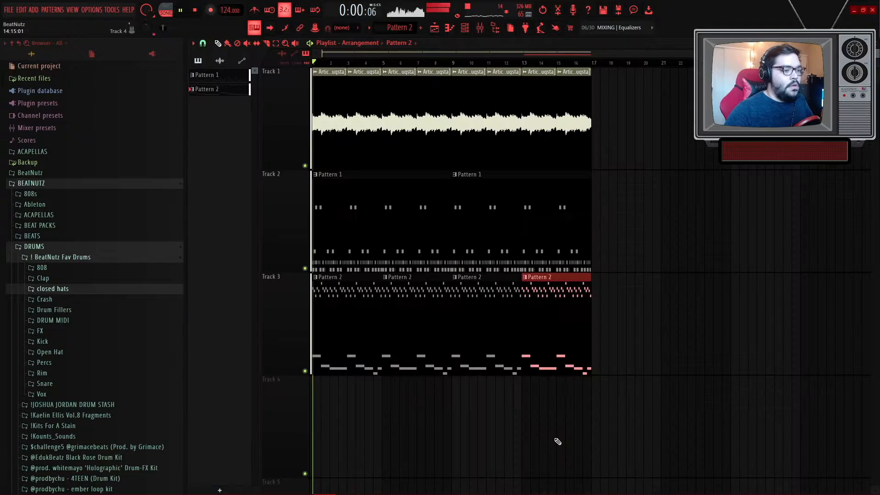
pyautogui.hotkey('ctrl', 'd')
# - Open the playlist to review the arrangement with Pattern 2 on Track 3
pyautogui.click(470, 28)
pyautogui.click(262, 230)
pyautogui.click(260, 240)
pyautogui.rightClick(661, 175)
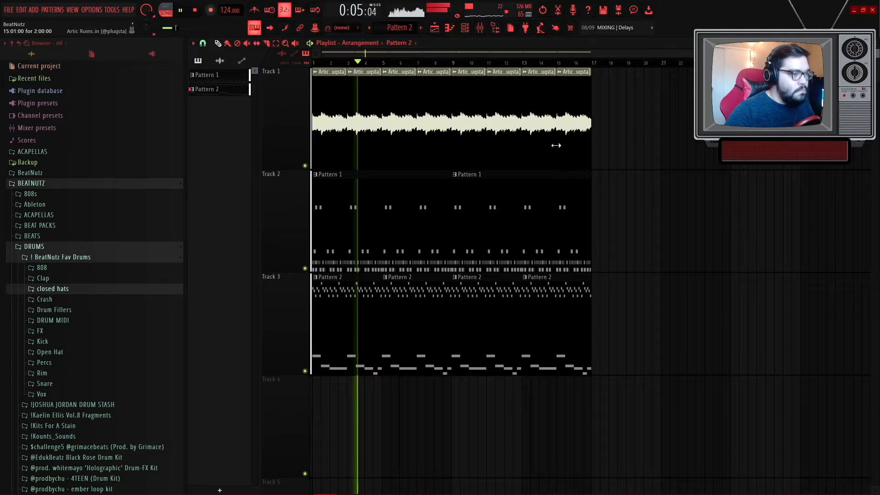
# - Lower the Steinway D channel volume to about 66% in the channel rack
pyautogui.click(473, 28)
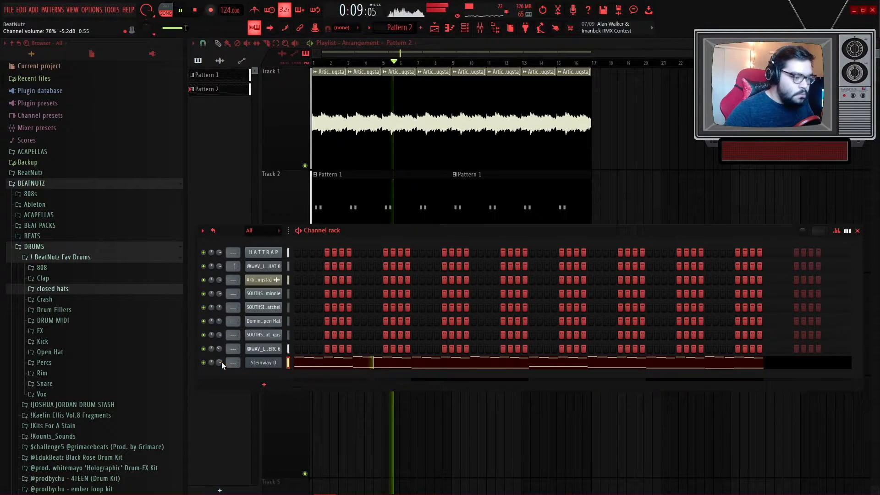
pyautogui.scroll(-3, 221, 361)
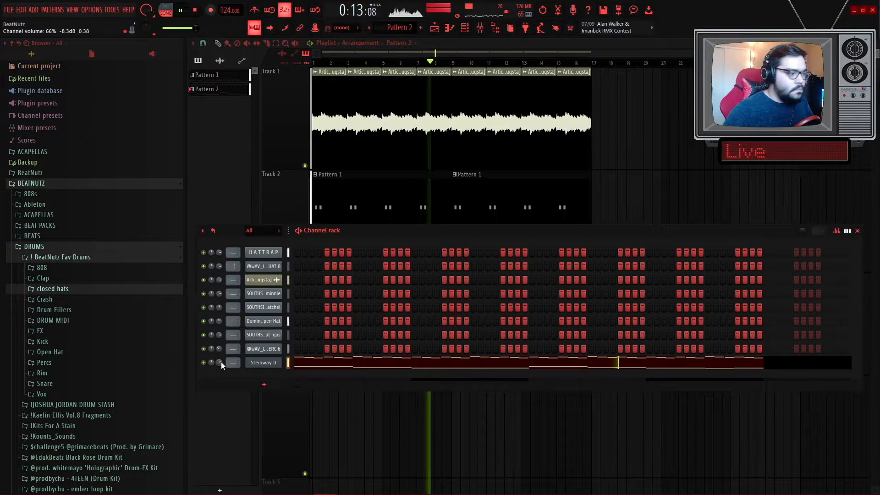
pyautogui.click(693, 196)
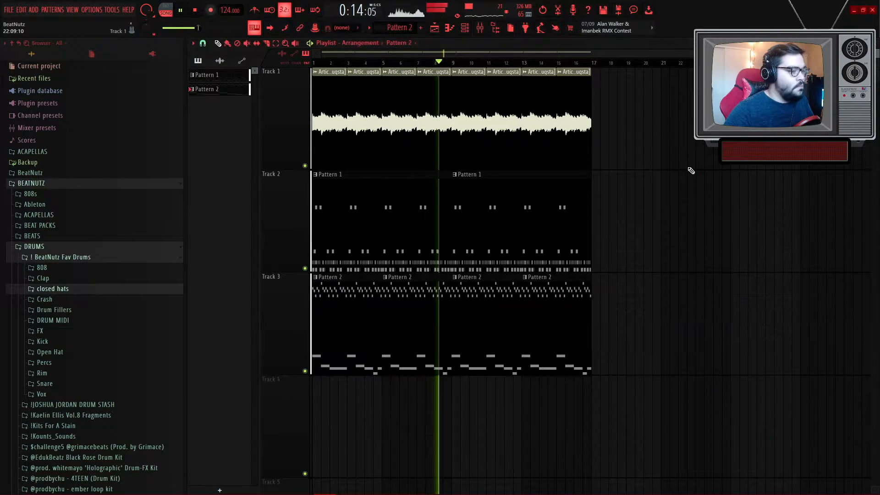
# - Reopen the channel rack and open the Kick folder in the drum browser
pyautogui.click(464, 28)
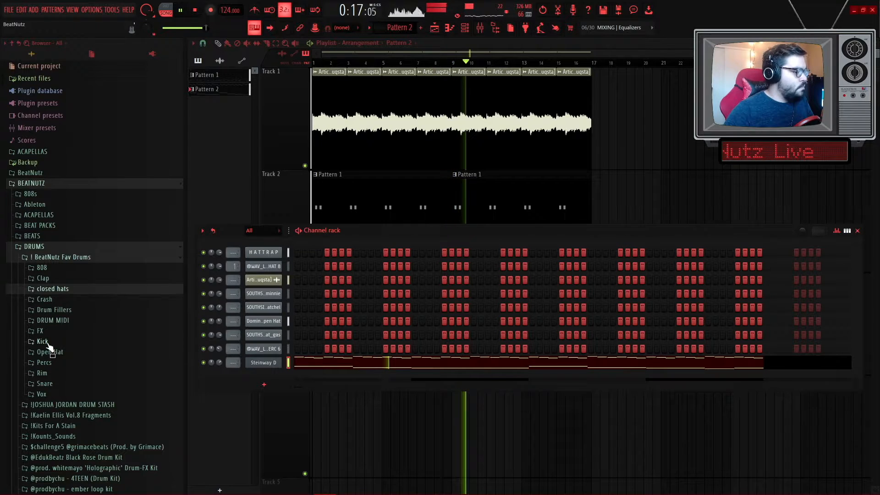
pyautogui.click(124, 347)
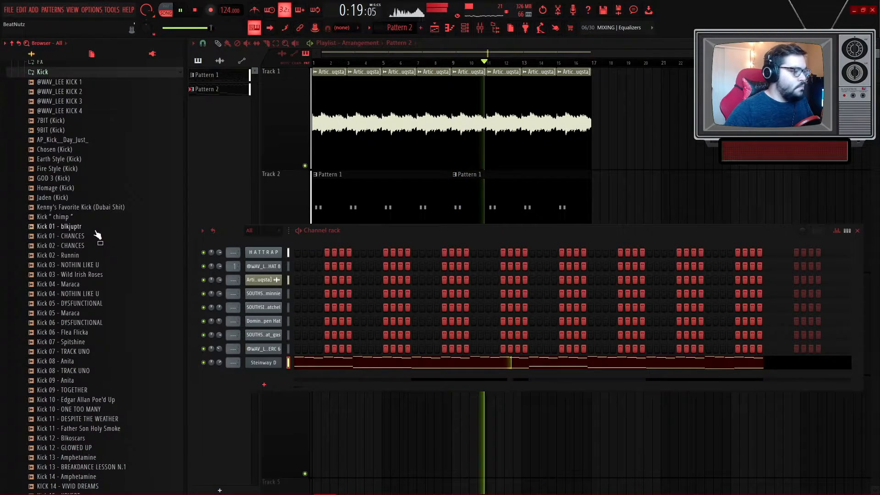
# - Load the Pop Smoke (Kick) sample from the Kick folder into the channel rack and preview it
pyautogui.scroll(-3, 105, 247)
pyautogui.click(79, 313)
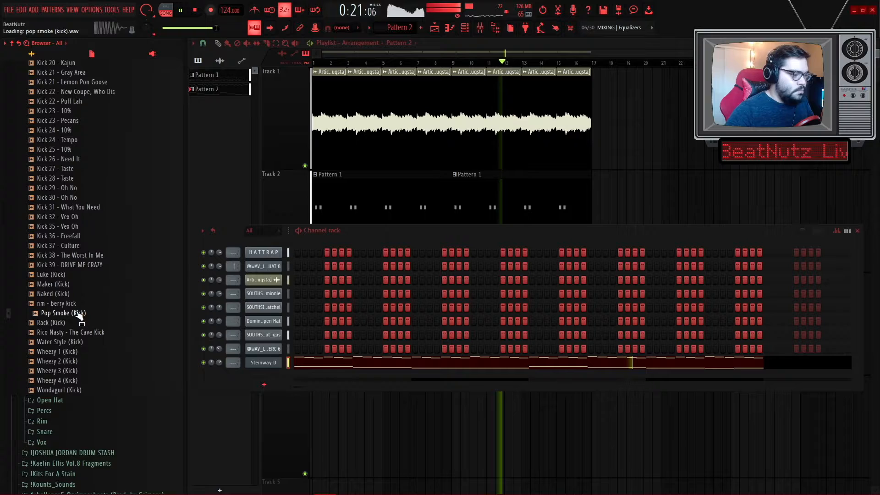
pyautogui.moveTo(79, 313); pyautogui.dragTo(283, 377)
pyautogui.press('space')
pyautogui.press('space')
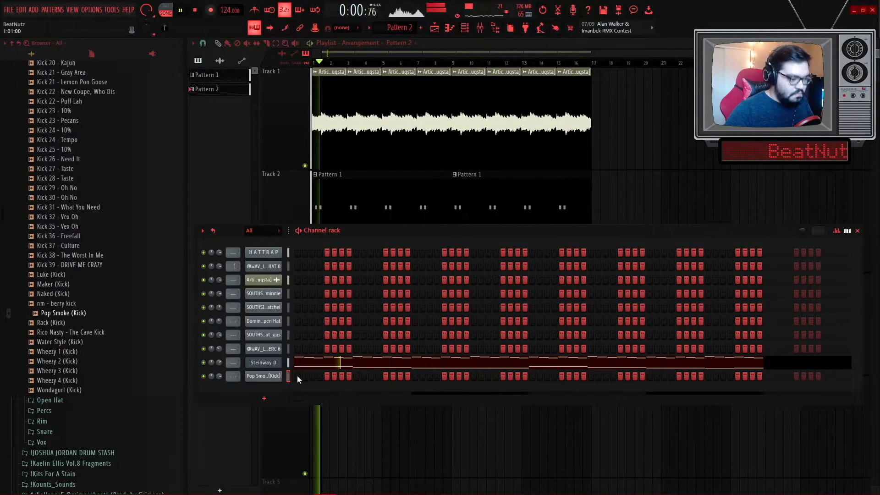
# - Place Pattern 3 on Track 4 of the playlist and stretch the clip to about 16 bars
pyautogui.click(338, 208)
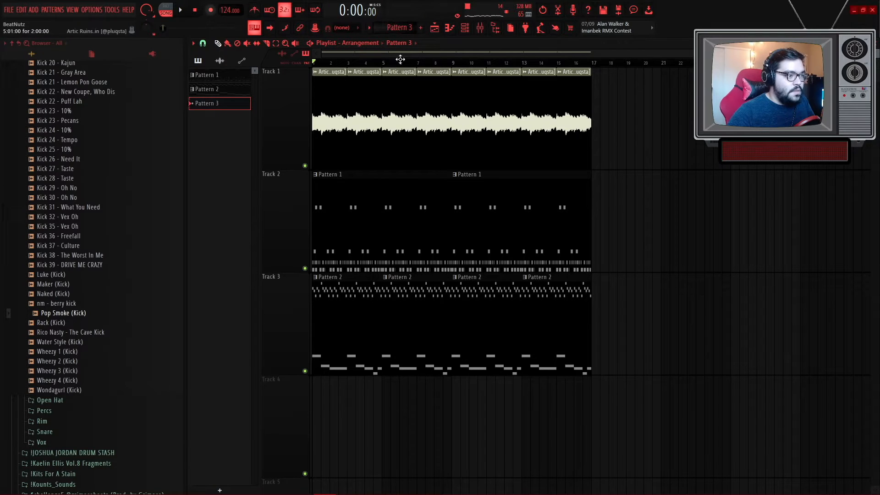
pyautogui.click(320, 413)
pyautogui.keyDown('ctrl'); pyautogui.moveTo(617, 346); pyautogui.dragTo(289, 108); pyautogui.keyUp('ctrl')
pyautogui.hotkey('ctrl', 'b')
pyautogui.keyDown('ctrl'); pyautogui.click(348, 436); pyautogui.keyUp('ctrl')
pyautogui.moveTo(322, 400); pyautogui.dragTo(498, 410)
pyautogui.scroll(3, 498, 410)
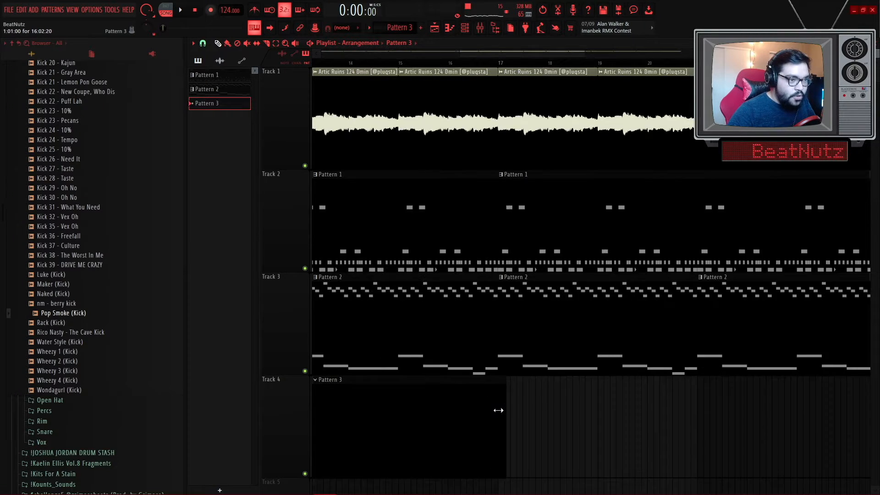
pyautogui.scroll(5, 498, 409)
pyautogui.moveTo(646, 381); pyautogui.dragTo(485, 403)
pyautogui.scroll(-5, 504, 410)
# - Open Pattern 3 in the channel rack and toggle a step in the Pop Smoke kick row during playback
pyautogui.doubleClick(439, 351)
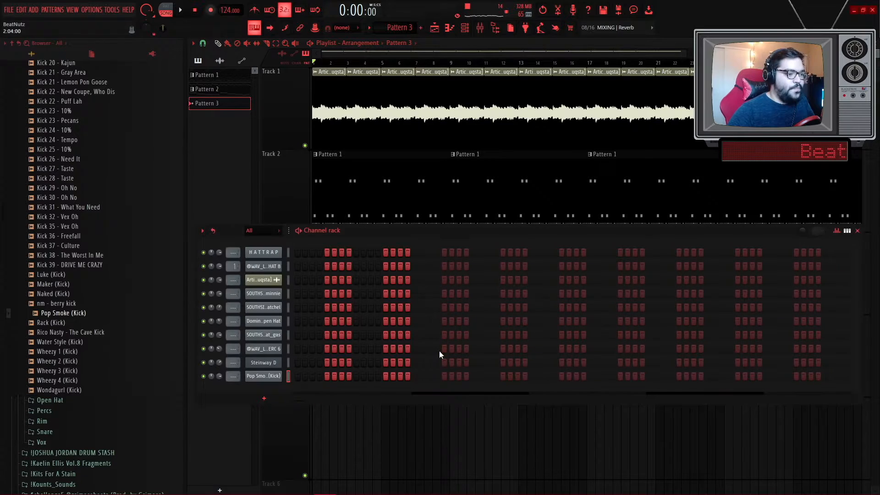
pyautogui.press('space')
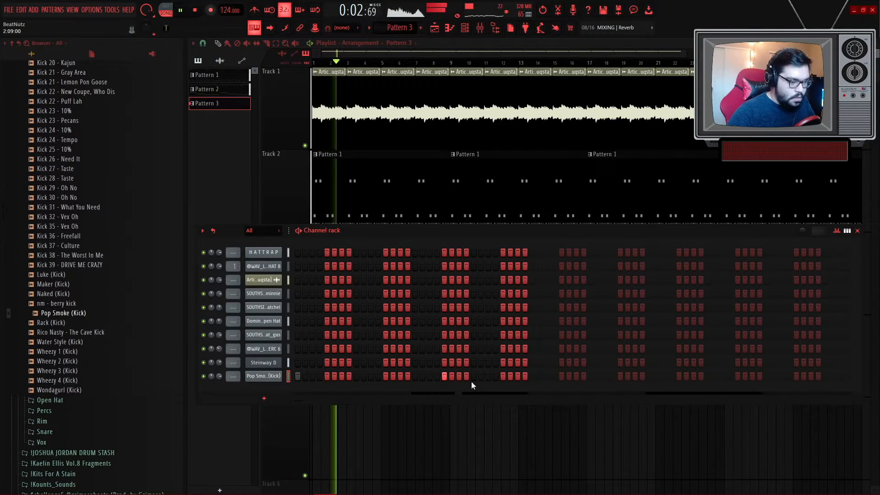
pyautogui.click(532, 377)
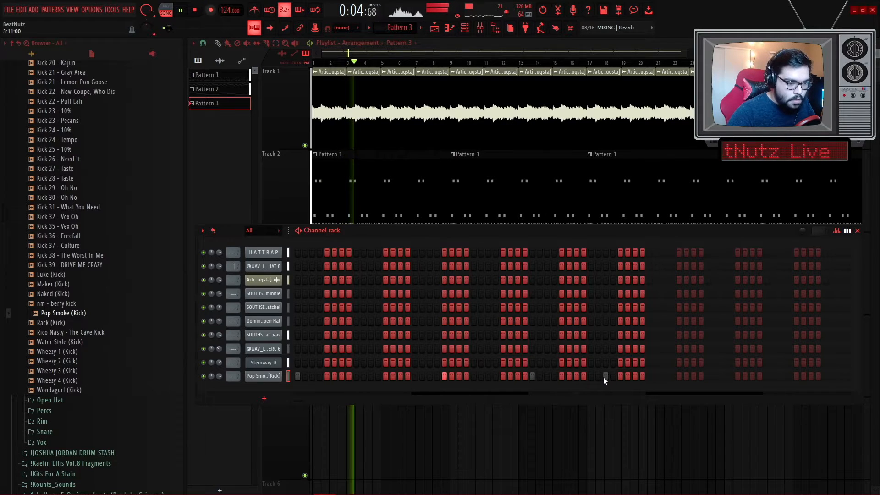
pyautogui.press('space')
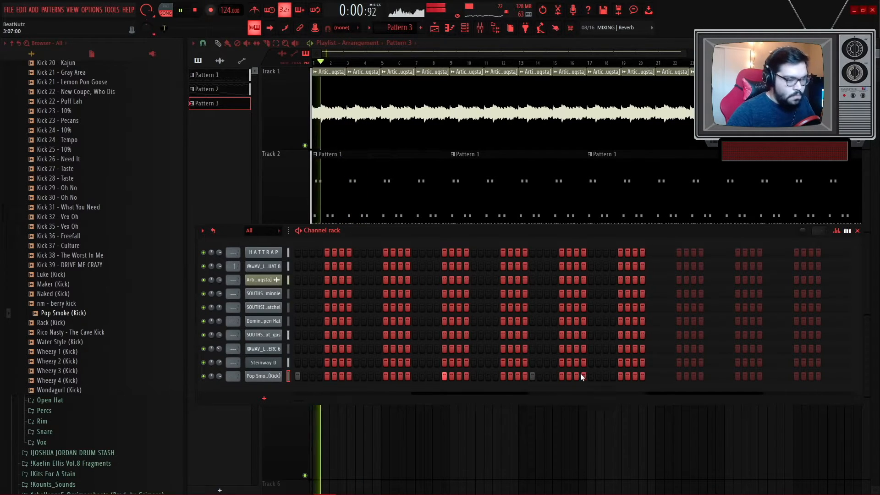
# - Open the Pop Smoke (Kick) channel in the piano roll and place a kick note on C5
pyautogui.rightClick(259, 376)
pyautogui.click(307, 364)
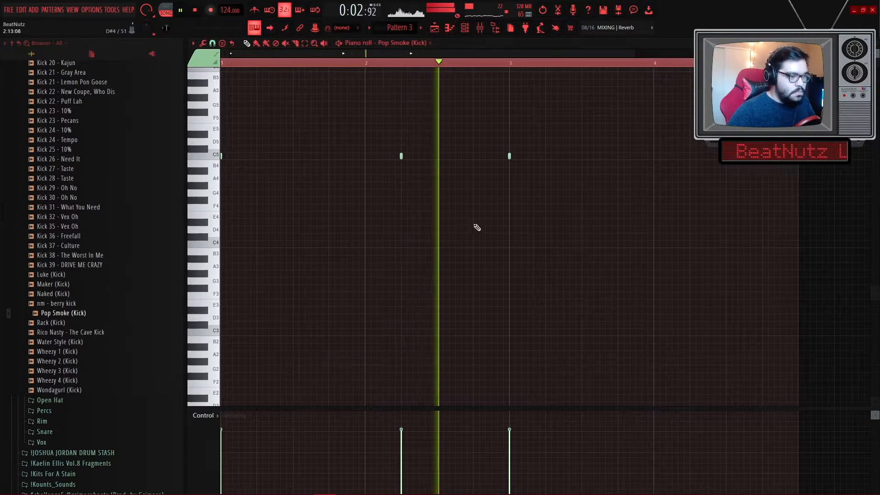
pyautogui.click(631, 156)
pyautogui.press('space')
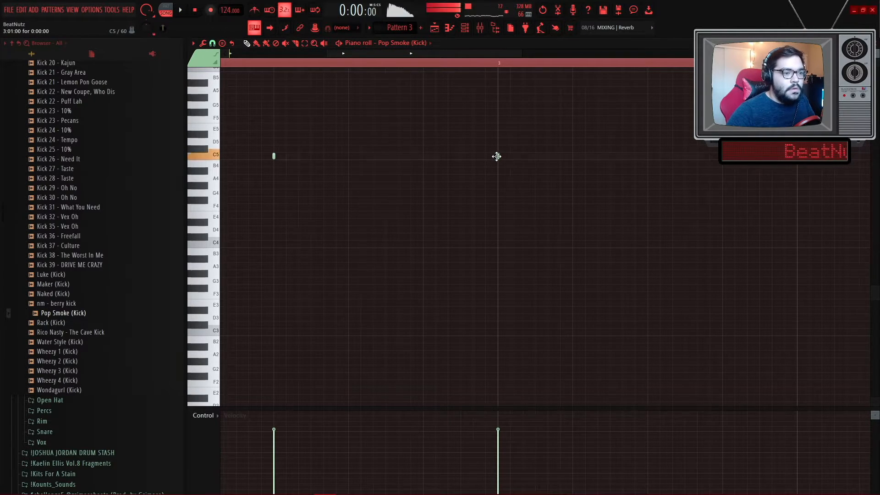
# - Program kick notes on C5 across the first bars, removing one misplaced note
pyautogui.scroll(2, 630, 172)
pyautogui.click(624, 157)
pyautogui.press('space')
pyautogui.scroll(-1, 627, 183)
pyautogui.keyDown('ctrl'); pyautogui.rightClick(627, 213); pyautogui.keyUp('ctrl')
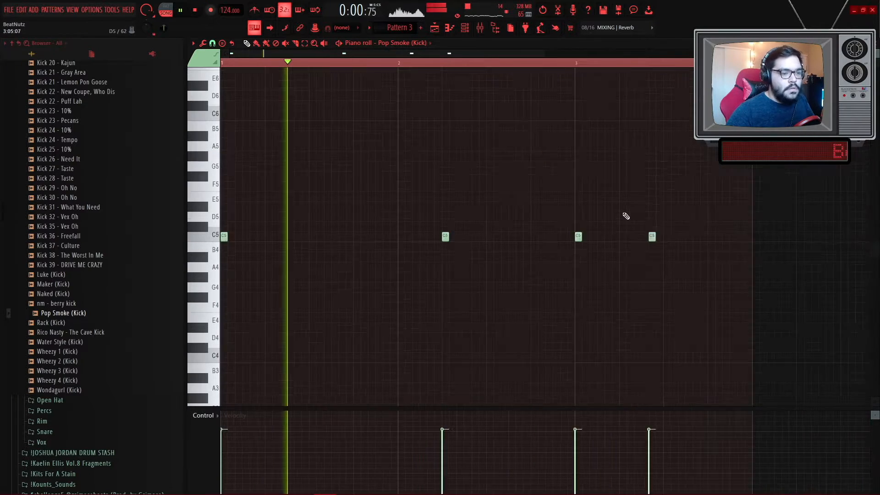
pyautogui.scroll(-1, 626, 216)
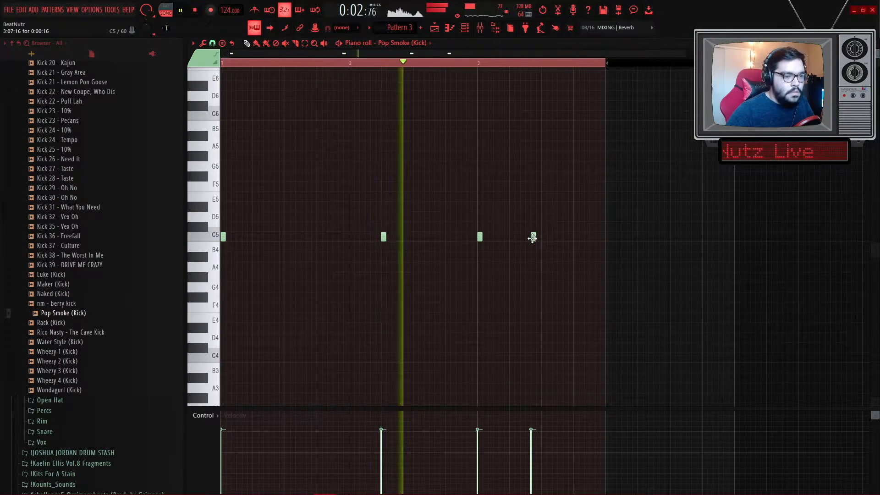
pyautogui.scroll(-1, 534, 244)
pyautogui.scroll(4, 499, 255)
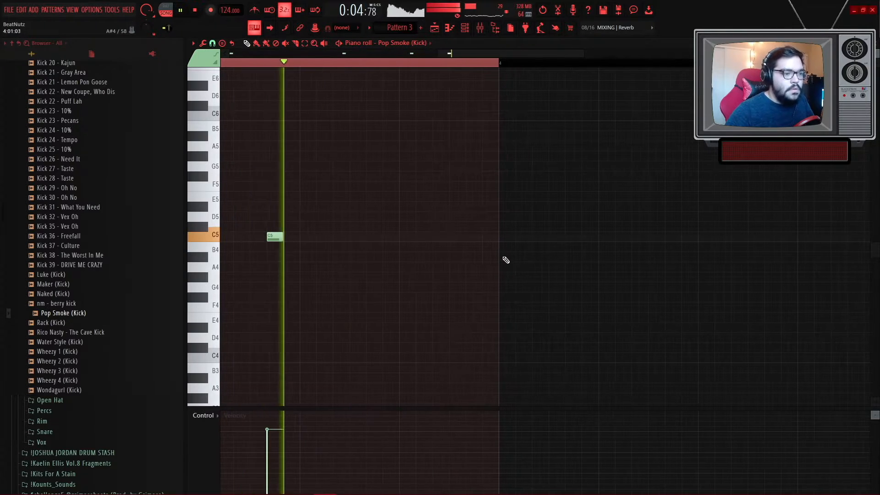
pyautogui.click(504, 237)
pyautogui.click(604, 236)
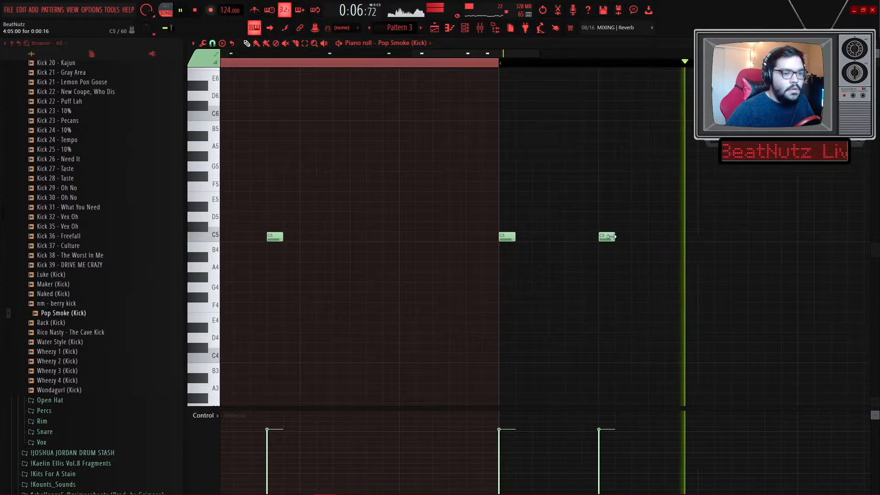
# - Select all kick notes, duplicate them to extend the pattern, and play it back
pyautogui.scroll(-3, 610, 252)
pyautogui.hotkey('ctrl', 'a')
pyautogui.scroll(2, 682, 291)
pyautogui.hotkey('ctrl', 'b')
pyautogui.scroll(-4, 675, 294)
pyautogui.hotkey('ctrl', 'a')
pyautogui.hotkey('ctrl', 'd')
pyautogui.scroll(2, 460, 245)
pyautogui.press('space')
# - Add another kick note on C5 and play the kick pattern back
pyautogui.press('space')
pyautogui.scroll(2, 499, 255)
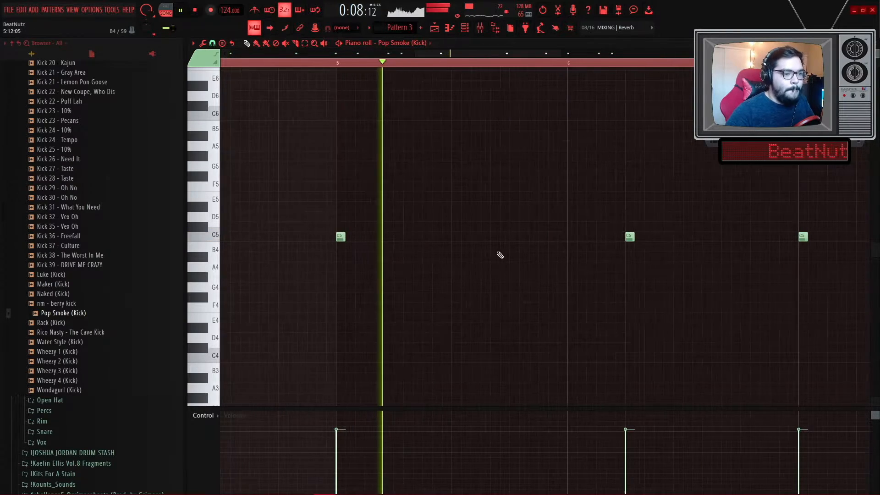
pyautogui.click(513, 236)
pyautogui.scroll(-2, 541, 285)
pyautogui.scroll(3, 579, 281)
pyautogui.press('space')
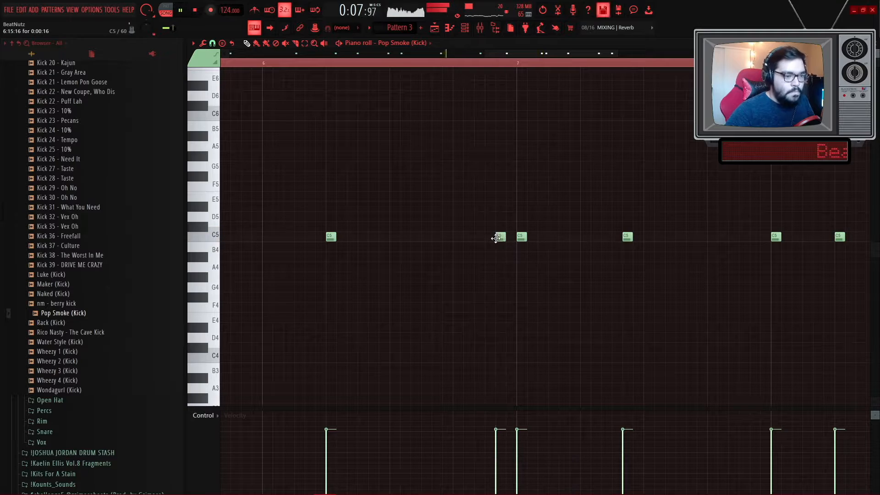
pyautogui.scroll(-3, 511, 284)
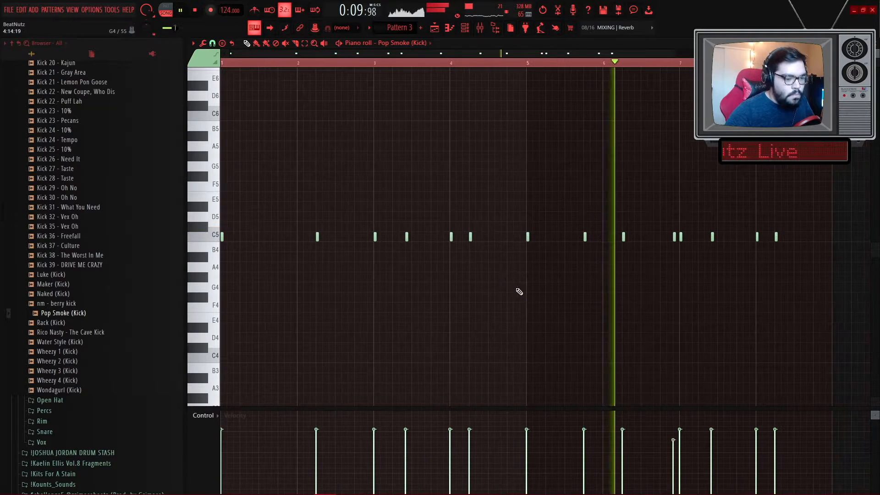
pyautogui.scroll(3, 576, 305)
pyautogui.press('space')
# - Enlarge the velocity lane beneath the kick notes
pyautogui.click(281, 64)
pyautogui.scroll(-2, 477, 270)
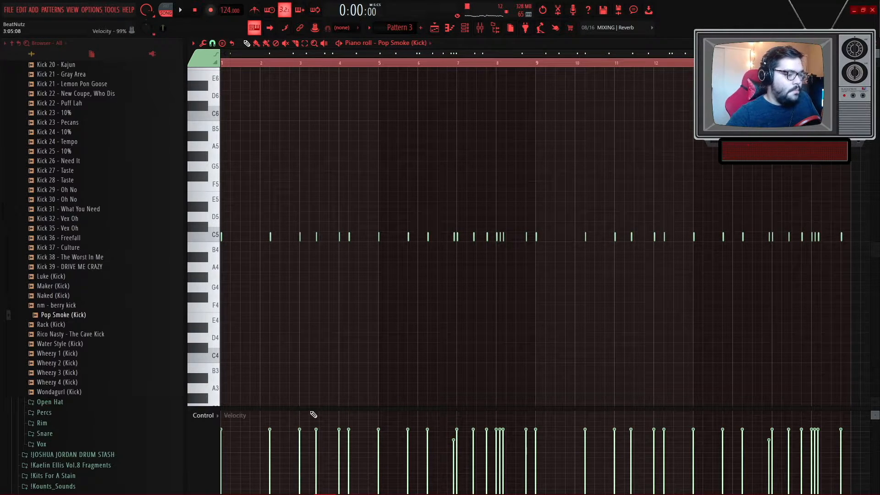
pyautogui.moveTo(309, 408); pyautogui.dragTo(298, 331)
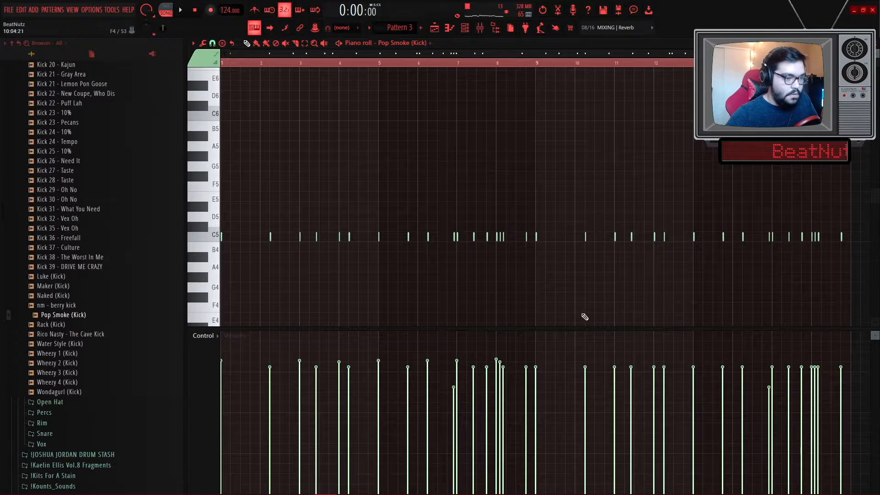
# - Delete the later kick notes and duplicate the remaining kick pattern to fill the clip
pyautogui.moveTo(856, 252); pyautogui.dragTo(539, 161)
pyautogui.press('Delete')
pyautogui.hotkey('ctrl', 'a')
pyautogui.scroll(3, 542, 237)
pyautogui.hotkey('ctrl', 'b')
pyautogui.scroll(-5, 552, 254)
pyautogui.rightClick(547, 267)
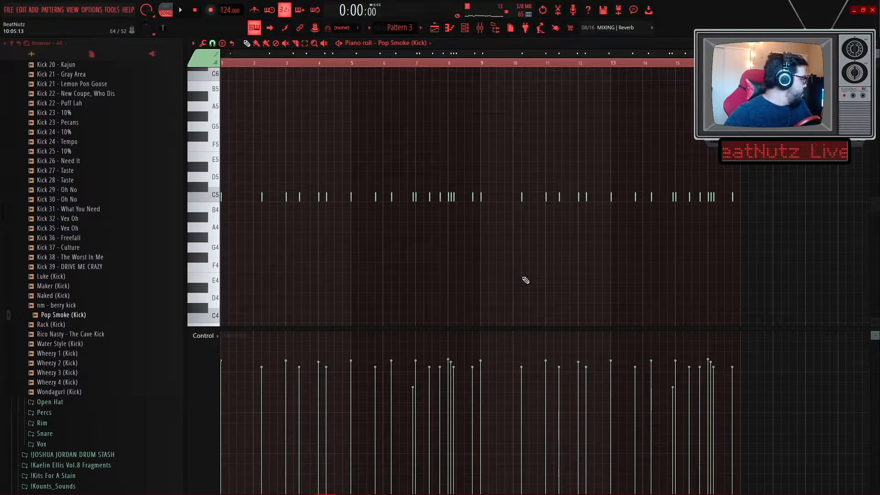
# - Return to the playlist and play the arrangement with the kick pattern
pyautogui.click(435, 29)
pyautogui.scroll(-2, 612, 358)
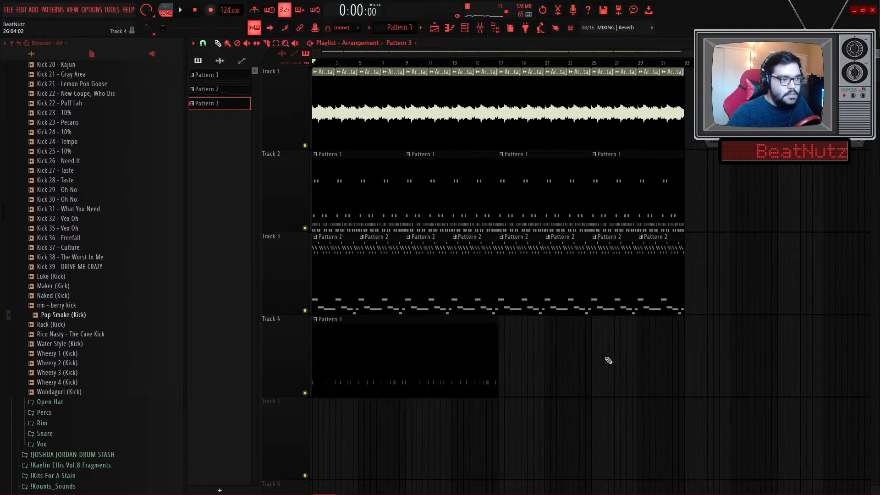
pyautogui.press('space')
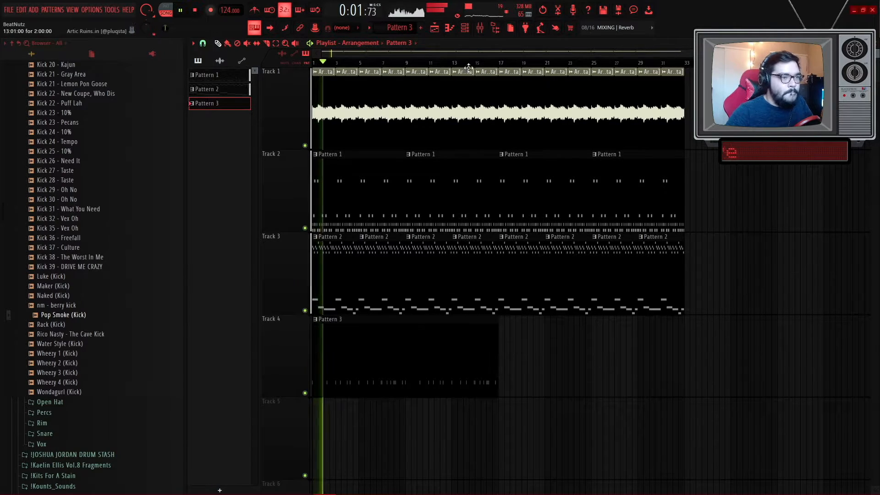
# - Route the Pop Smoke (Kick) channel to its own mixer insert
pyautogui.click(465, 28)
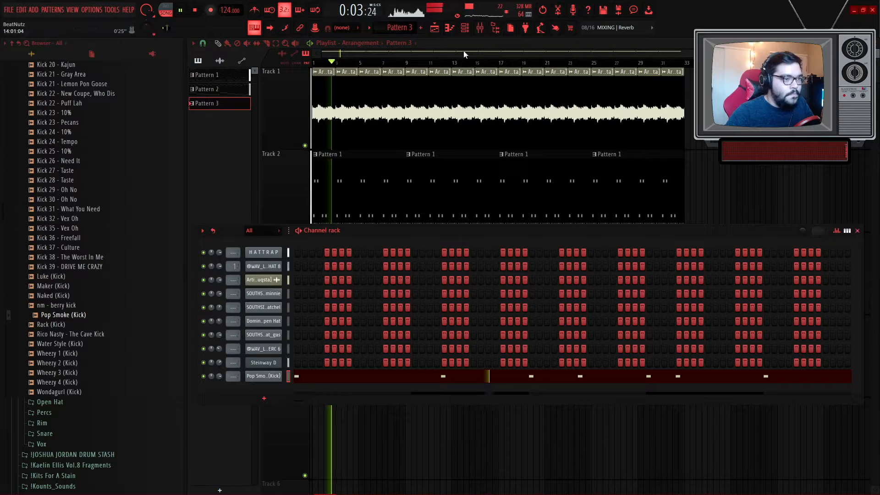
pyautogui.click(480, 28)
pyautogui.click(260, 221)
pyautogui.hotkey('ctrl', 'l')
pyautogui.press('space')
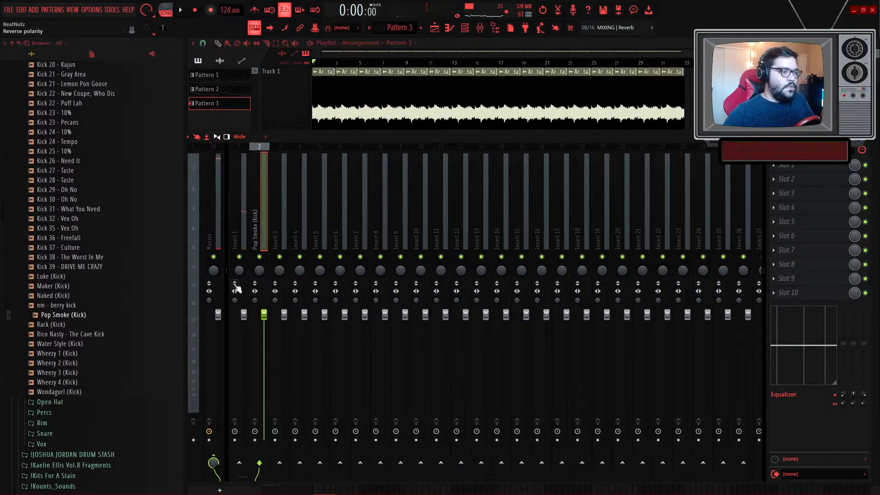
pyautogui.press('F9')
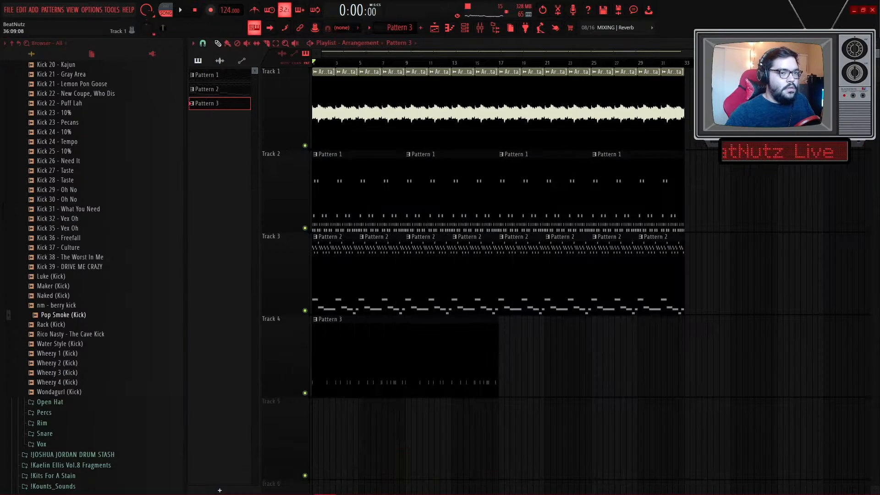
# - Load the MEL BUSS 1 mixer track state onto insert 4
pyautogui.click(464, 30)
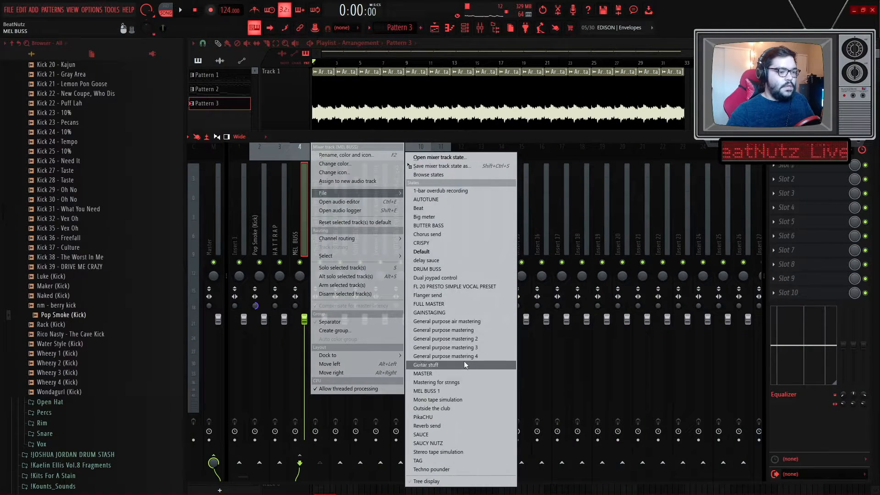
pyautogui.click(464, 389)
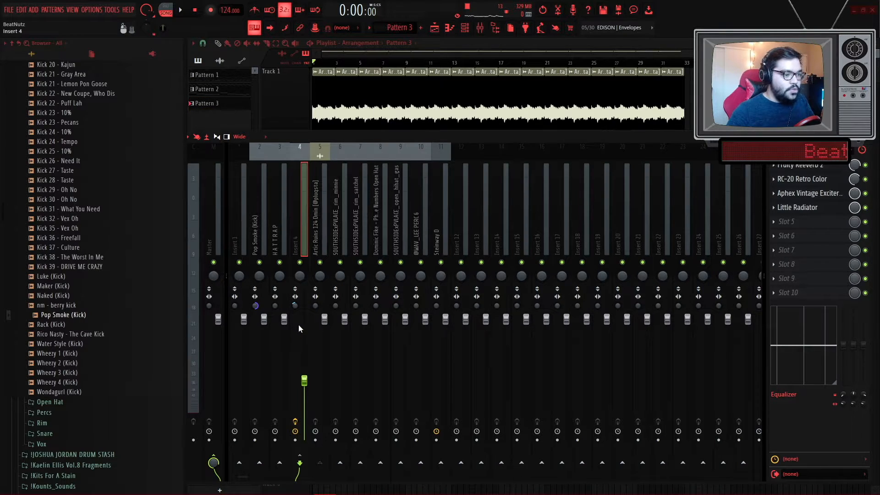
pyautogui.click(320, 224)
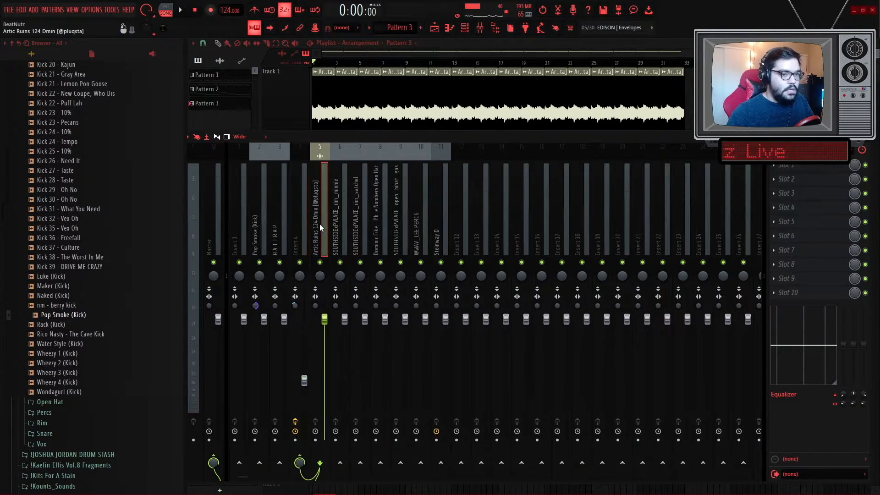
# - Lower the Artic Ruins loop's mixer fader slightly during playback
pyautogui.press('space')
pyautogui.click(301, 221)
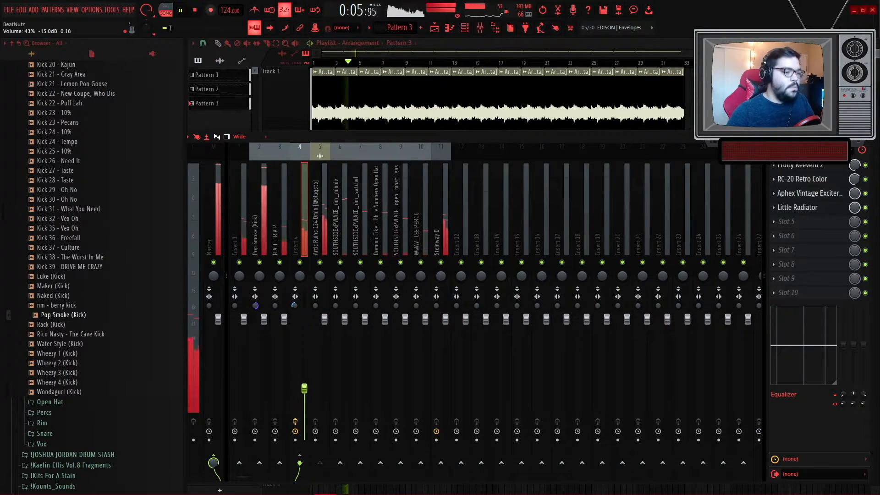
pyautogui.moveTo(325, 323); pyautogui.dragTo(325, 334)
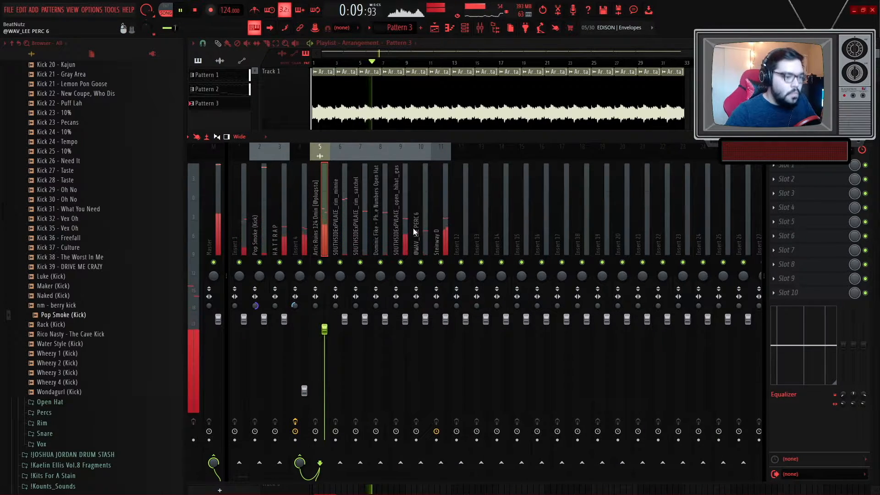
# - Move the Steinway D mixer track three slots left, next to the Artic Ruins track
pyautogui.click(439, 233)
pyautogui.hotkey('alt', 'Left')
pyautogui.hotkey('alt', 'Left')
pyautogui.hotkey('alt', 'Left')
pyautogui.hotkey('alt', 'Left')
pyautogui.hotkey('alt', 'Left')
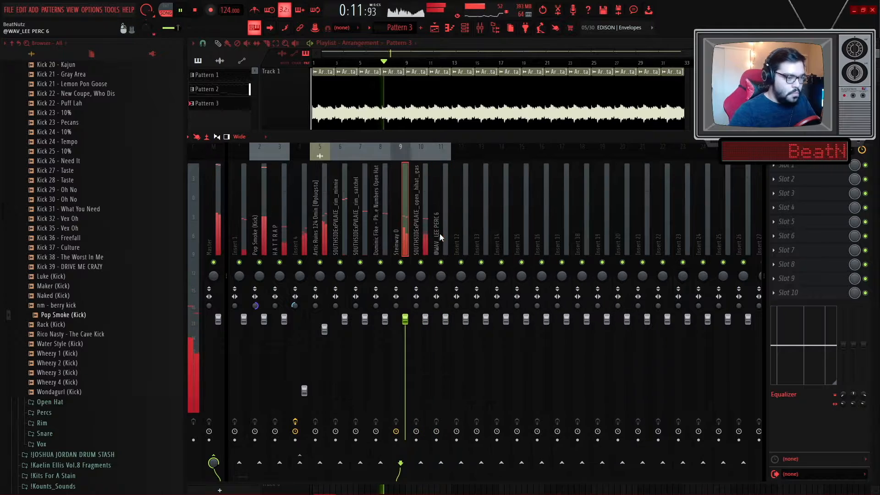
pyautogui.press('space')
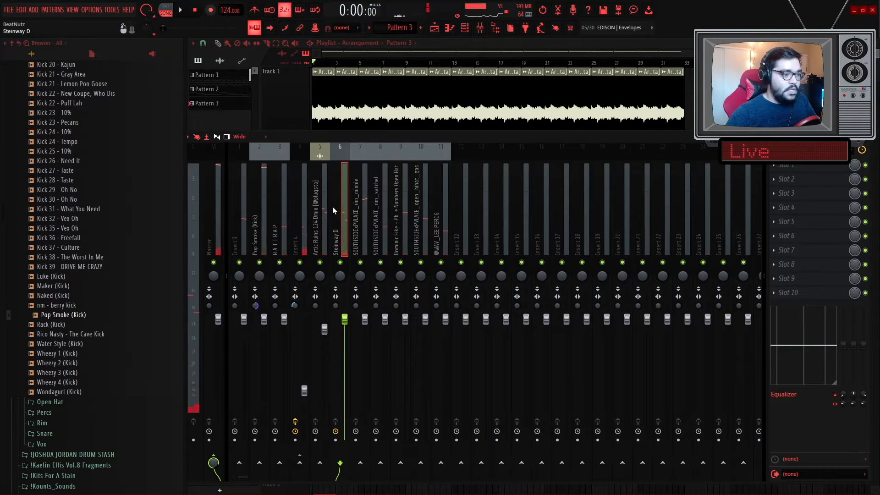
# - Remove the Aphex Vintage Exciter effect from insert 4's third slot and close the mixer
pyautogui.click(261, 203)
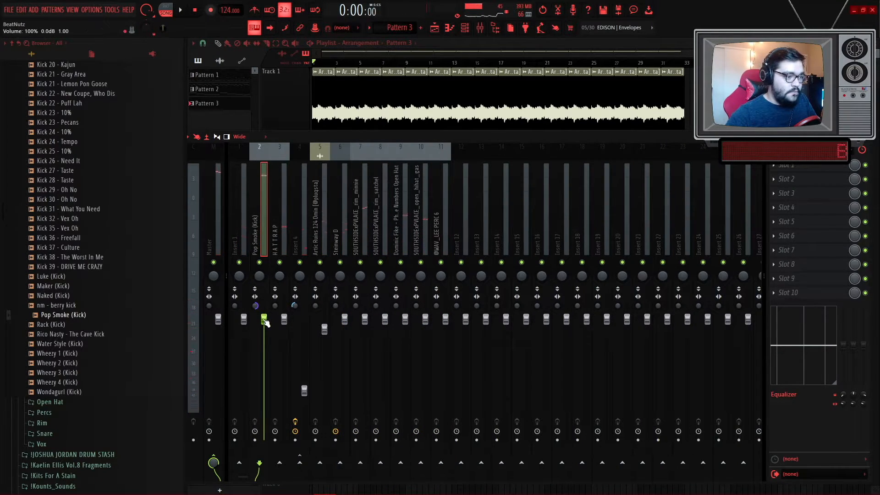
pyautogui.click(299, 234)
pyautogui.click(775, 195)
pyautogui.click(785, 214)
pyautogui.press('space')
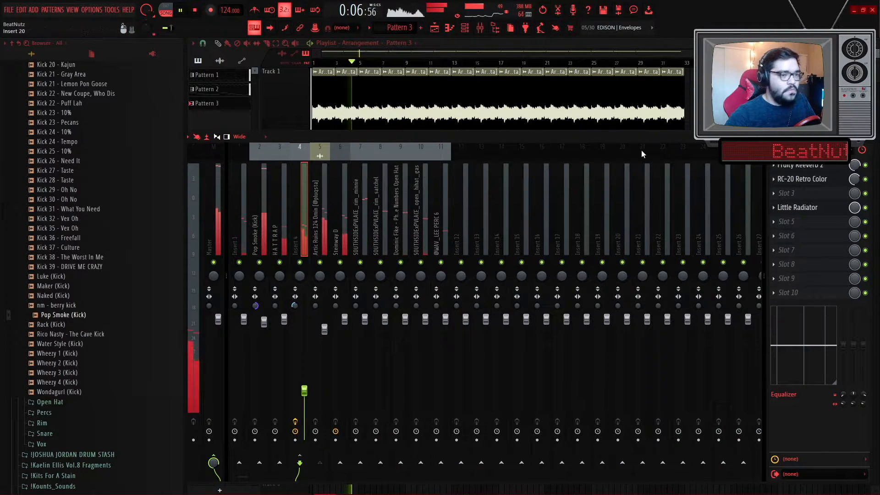
pyautogui.press('F9')
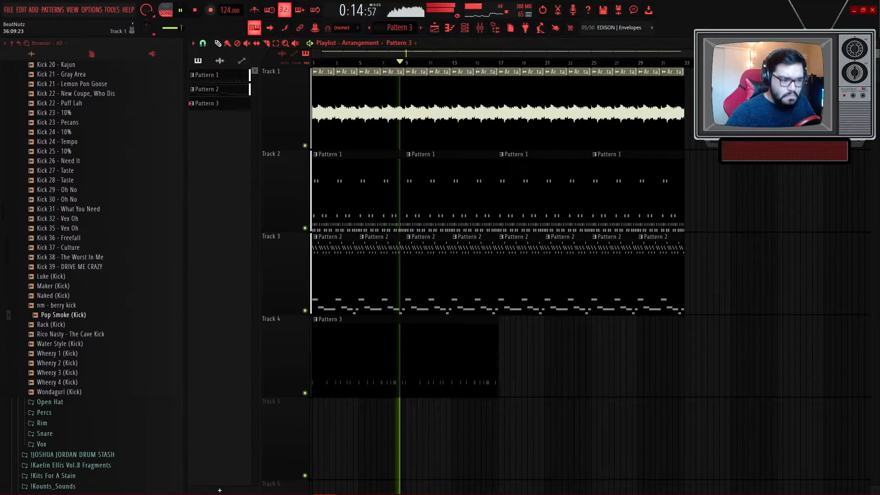
# - Stop playback and remove the Artic Ruins loop clips after bar 9 on Track 1
pyautogui.press('space')
pyautogui.moveTo(420, 122); pyautogui.dragTo(688, 110)
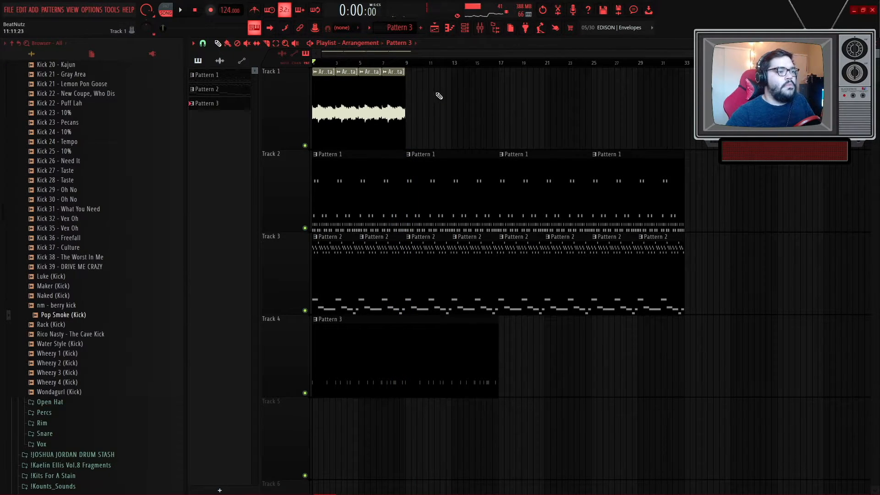
pyautogui.scroll(3, 299, 98)
pyautogui.rightClick(308, 146)
pyautogui.rightClick(292, 68)
pyautogui.click(429, 88)
pyautogui.click(315, 72)
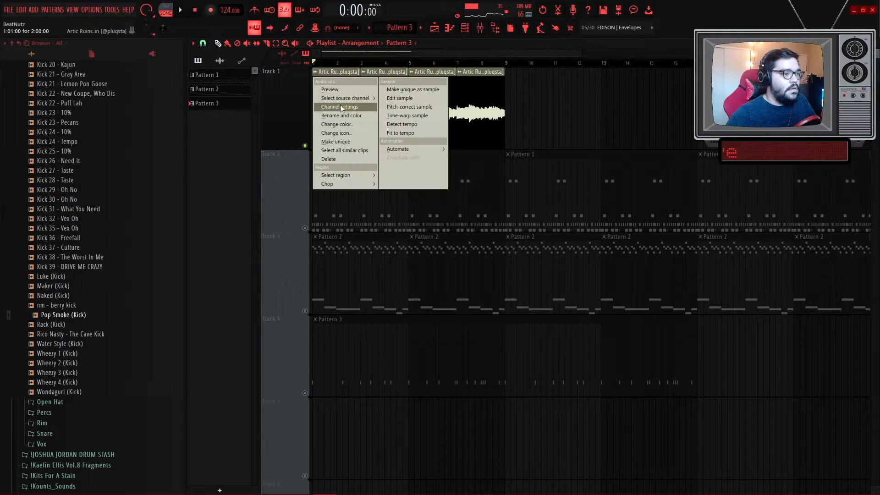
pyautogui.click(339, 119)
pyautogui.press('Return')
pyautogui.rightClick(292, 68)
pyautogui.click(312, 76)
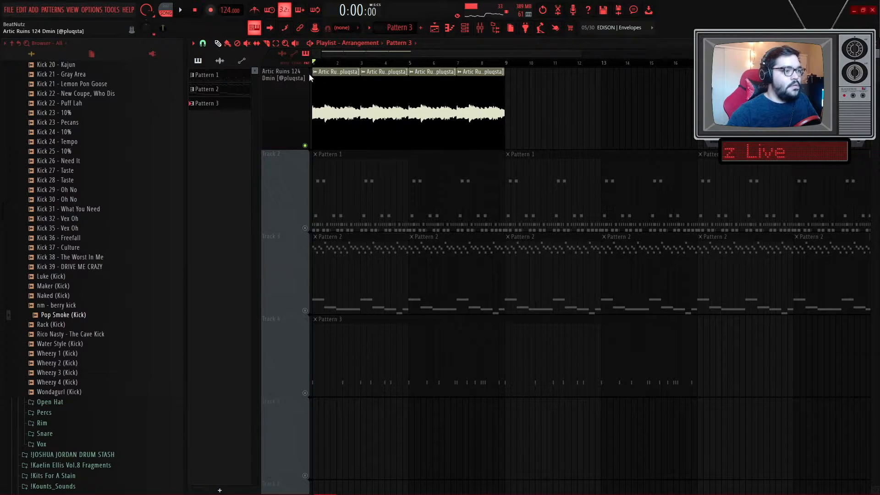
pyautogui.rightClick(292, 69)
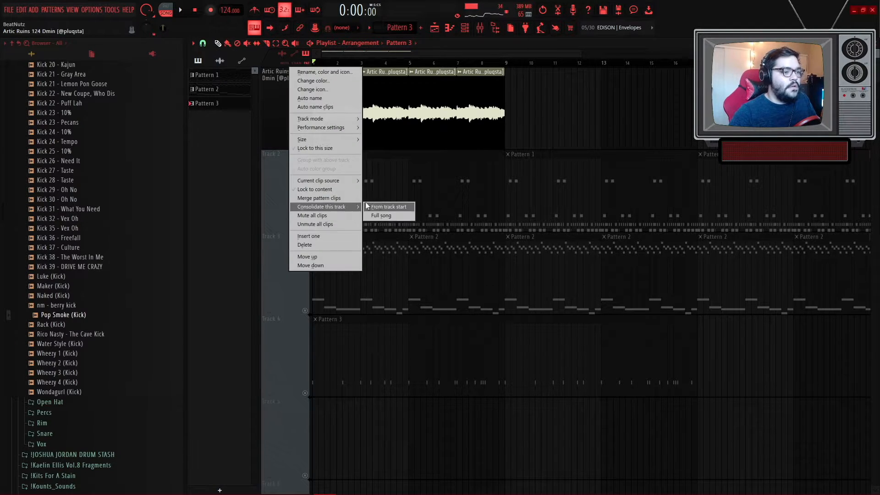
pyautogui.click(381, 203)
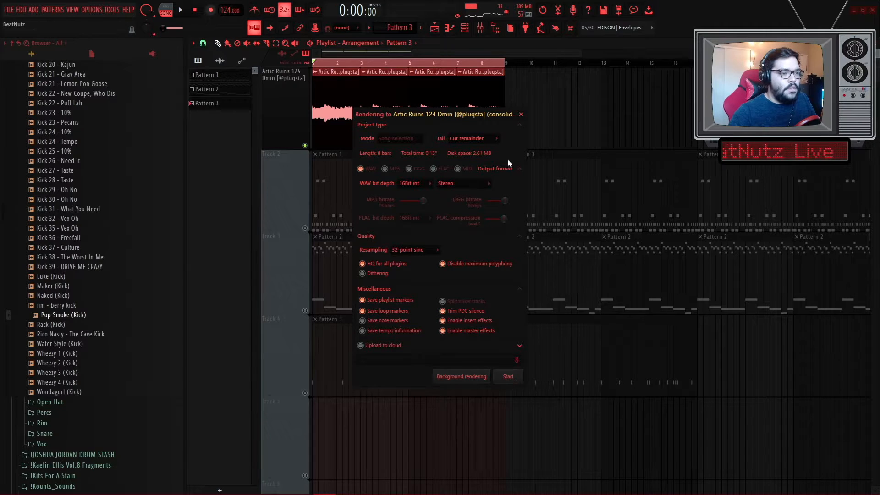
pyautogui.click(522, 114)
# - Select bars 1 to 9 and consolidate Track 1's loop from that selection
pyautogui.moveTo(529, 63); pyautogui.dragTo(314, 63)
pyautogui.rightClick(305, 68)
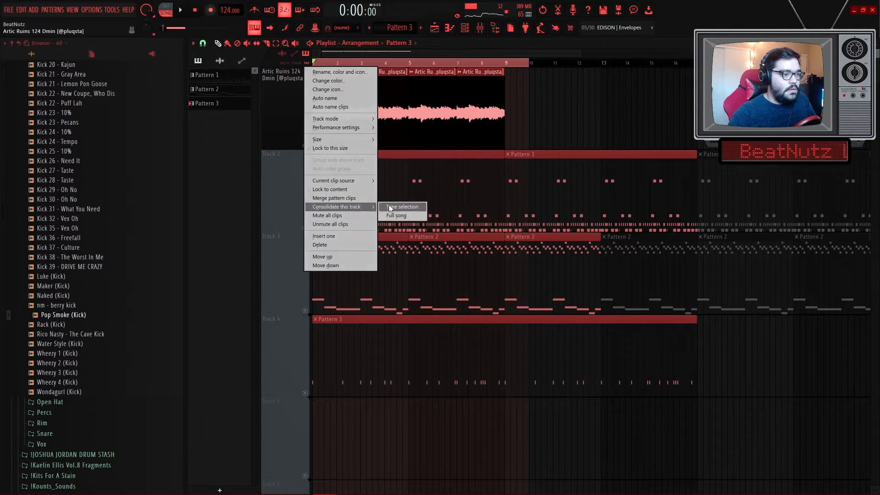
pyautogui.click(389, 206)
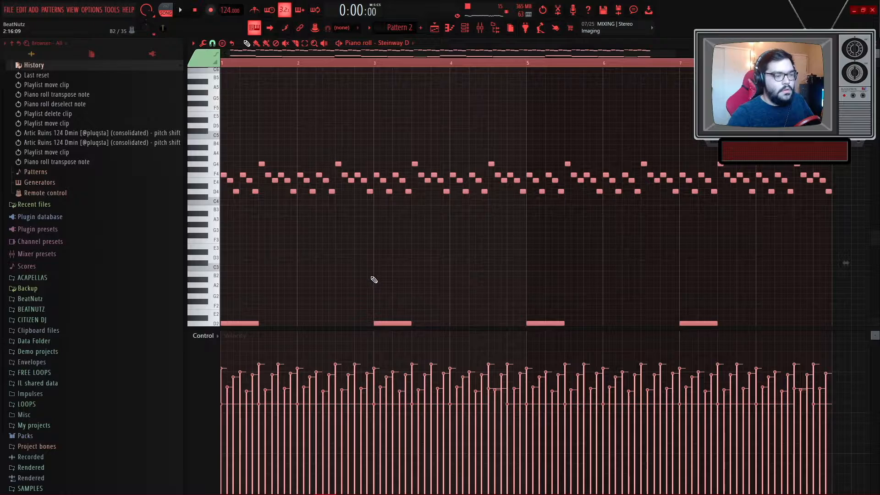
# - Open the Steinway D piano pattern in the piano roll and transpose all its notes down one octave
pyautogui.click(433, 29)
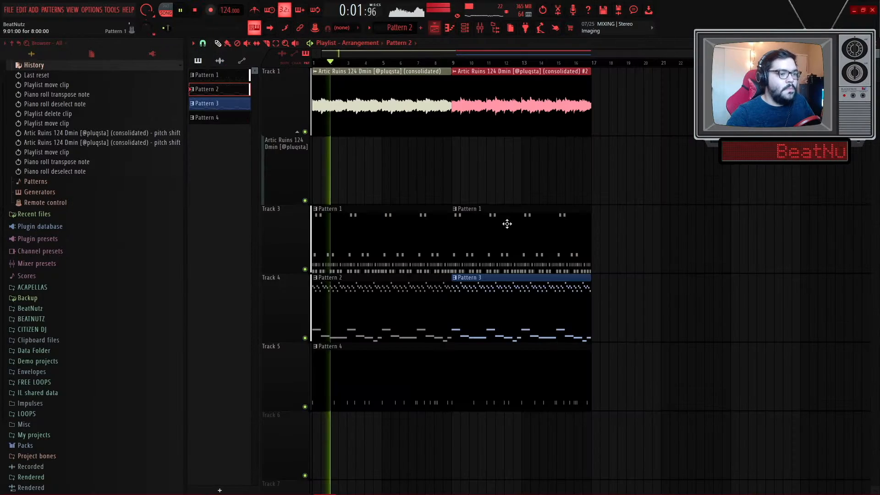
pyautogui.doubleClick(477, 302)
pyautogui.scroll(3, 471, 272)
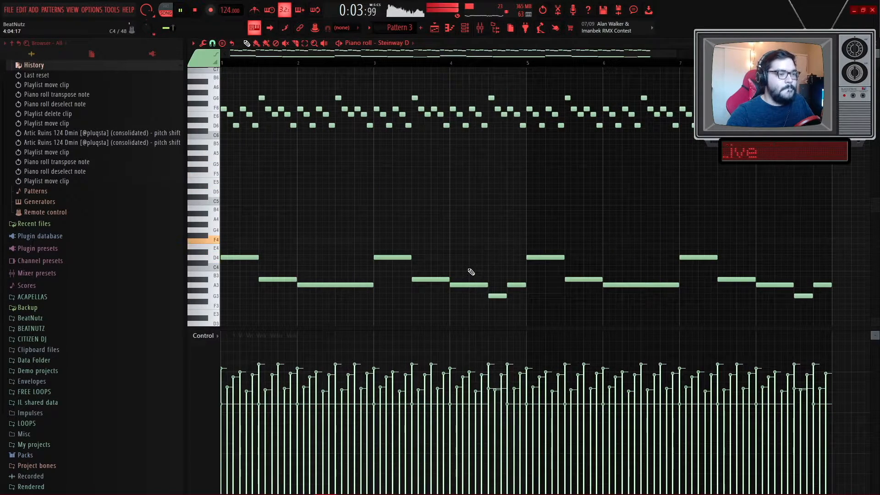
pyautogui.hotkey('ctrl', 'a')
pyautogui.hotkey('ctrl', 'Down')
pyautogui.hotkey('ctrl', 'd')
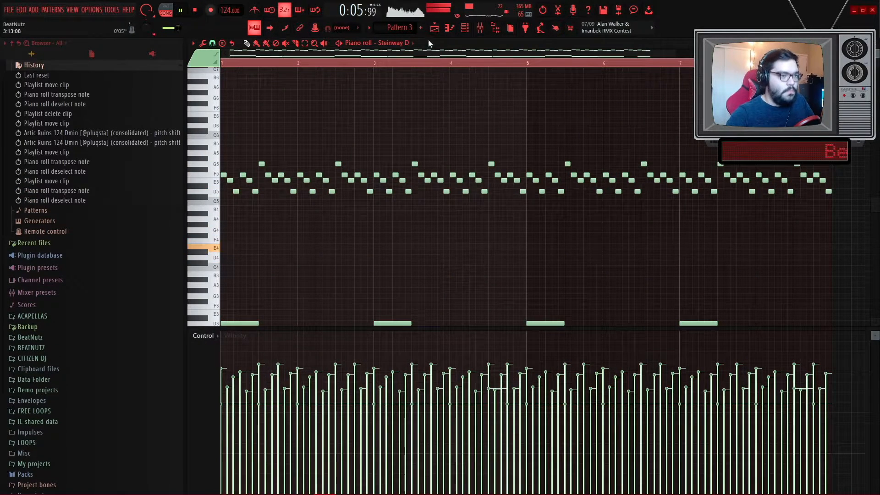
# - Load Gross Beat into the first effect slot of the Steinway D mixer track
pyautogui.click(434, 29)
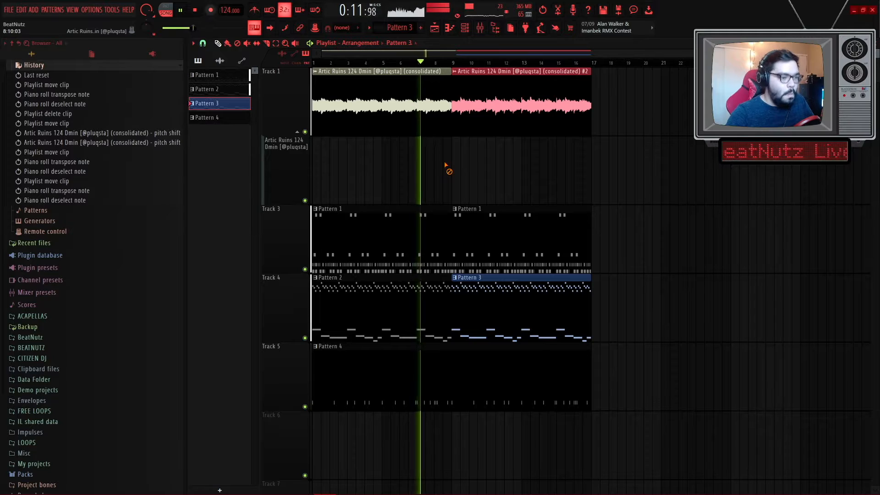
pyautogui.press('space')
pyautogui.press('F9')
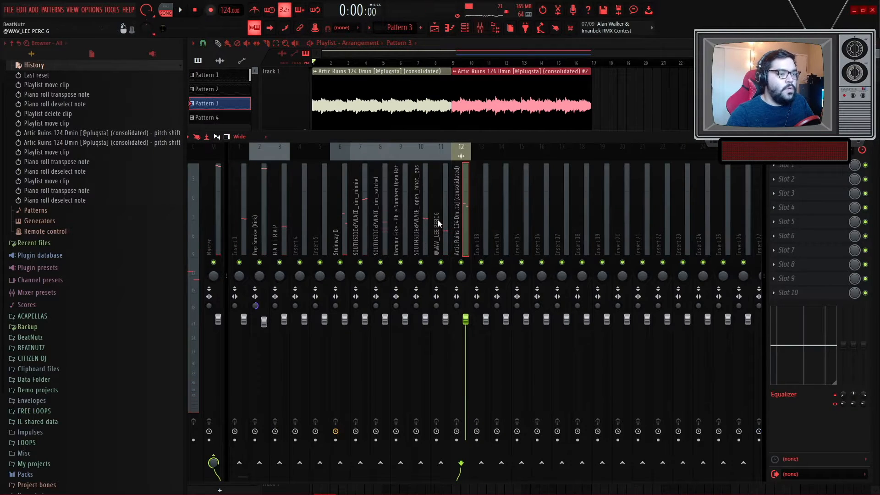
pyautogui.click(337, 223)
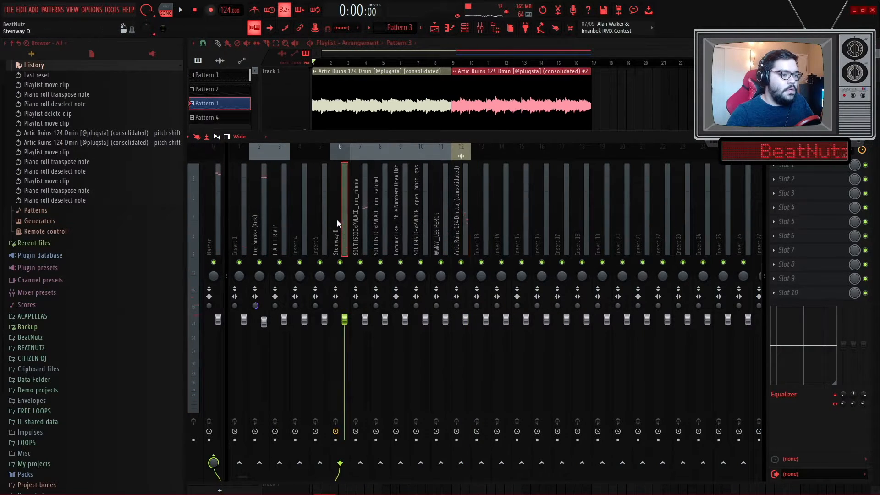
pyautogui.click(798, 166)
pyautogui.click(733, 164)
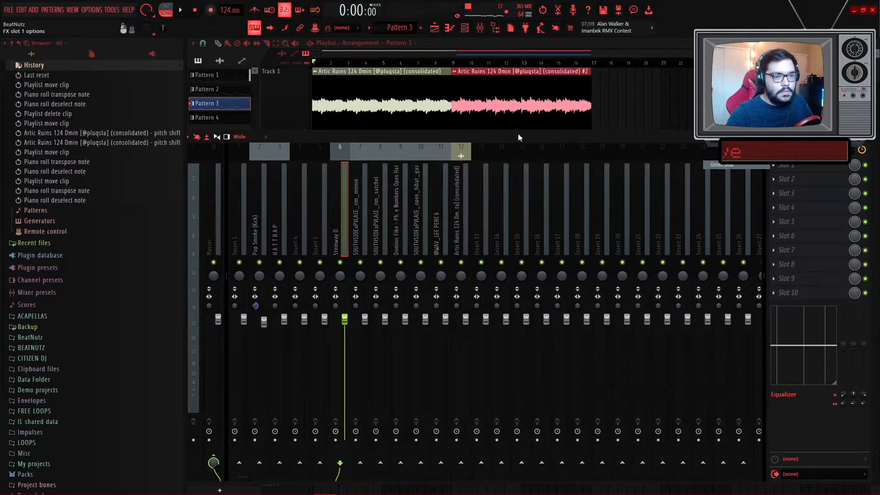
pyautogui.click(592, 157)
pyautogui.click(618, 182)
pyautogui.press('space')
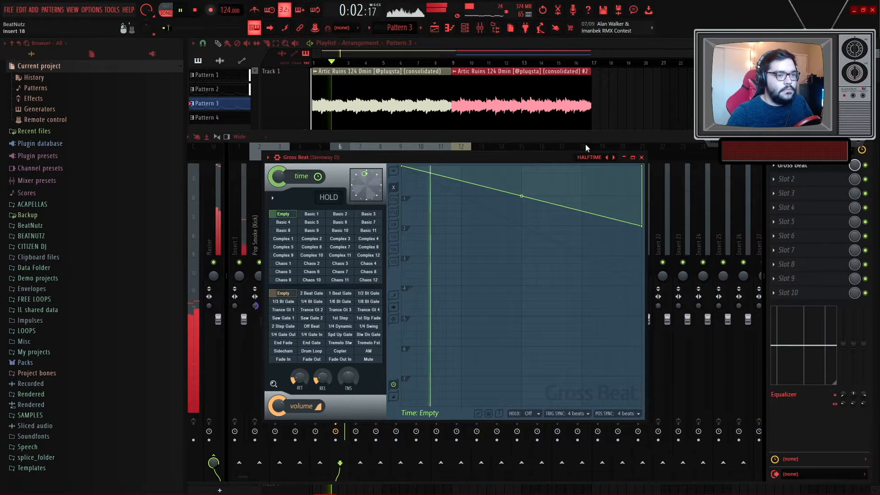
# - Play the beat while checking the piano pattern and the mixer levels
pyautogui.press('F5')
pyautogui.press('space')
pyautogui.click(390, 289)
pyautogui.doubleClick(390, 289)
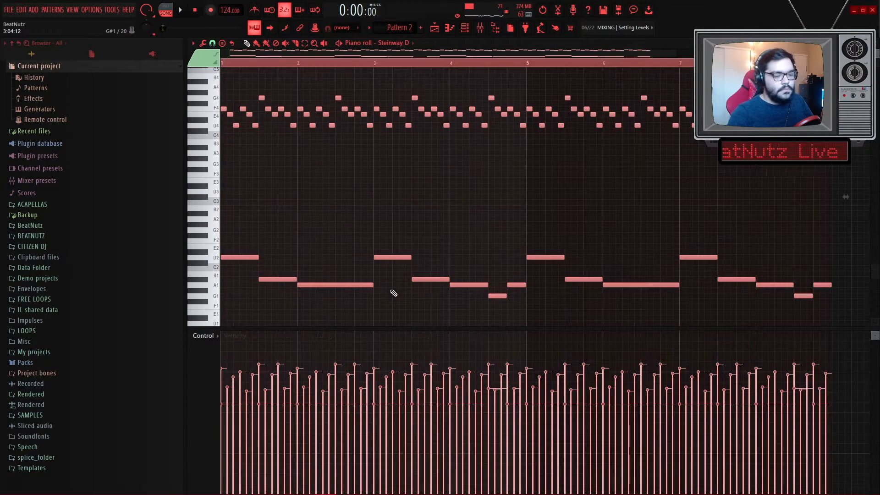
pyautogui.press('space')
pyautogui.press('F9')
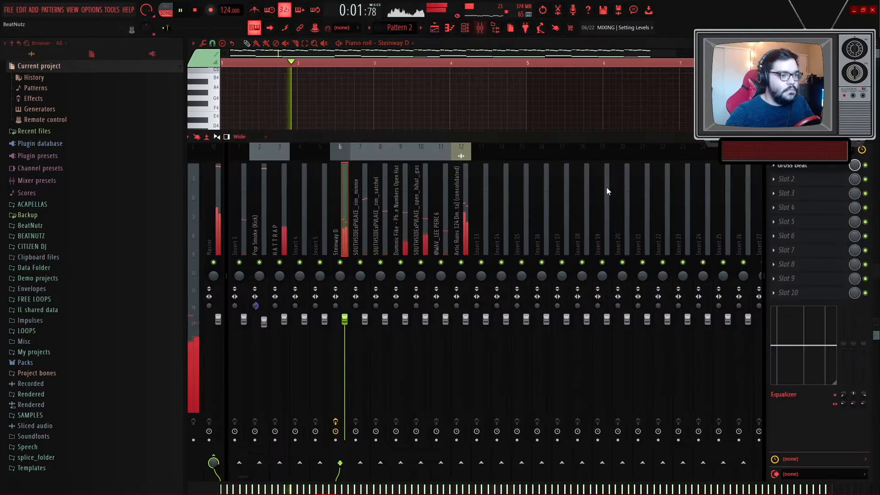
pyautogui.press('F5')
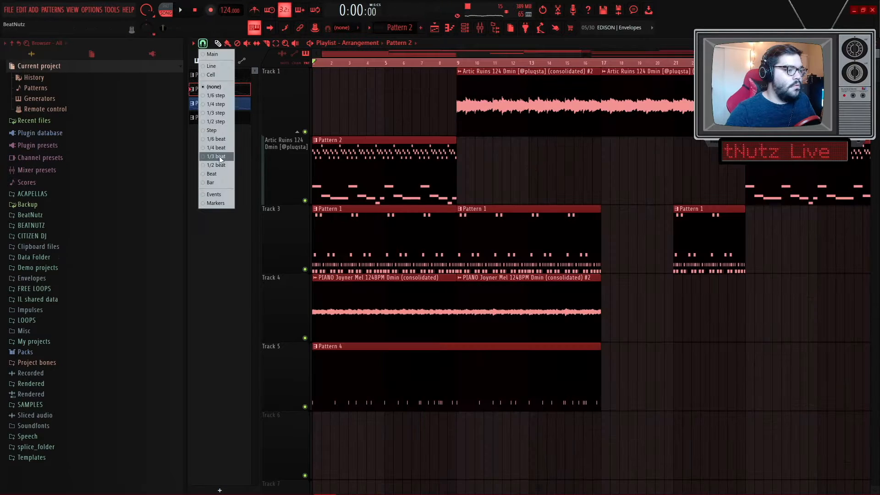
# - Set the playlist snap to Bar and move Track 2's Pattern 2 clip to the start of the song
pyautogui.click(222, 183)
pyautogui.moveTo(371, 167); pyautogui.dragTo(516, 167)
pyautogui.keyDown('ctrl'); pyautogui.click(468, 130); pyautogui.keyUp('ctrl')
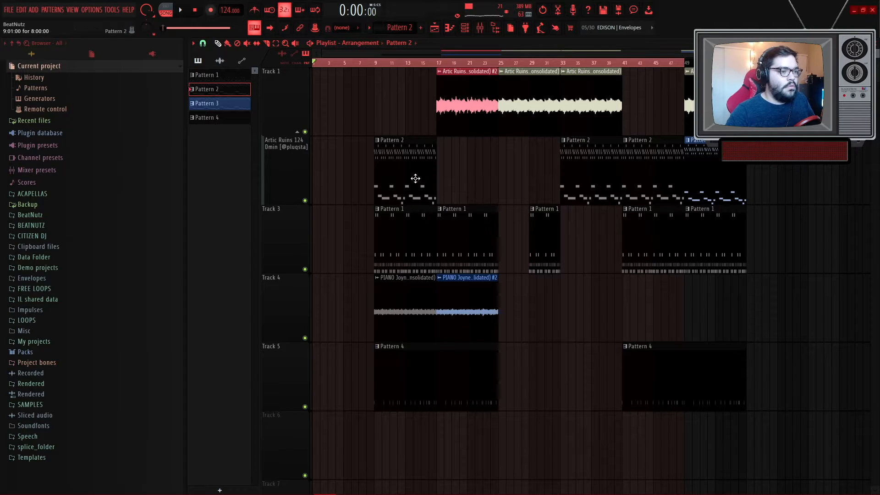
pyautogui.moveTo(409, 179); pyautogui.dragTo(347, 172)
pyautogui.press('space')
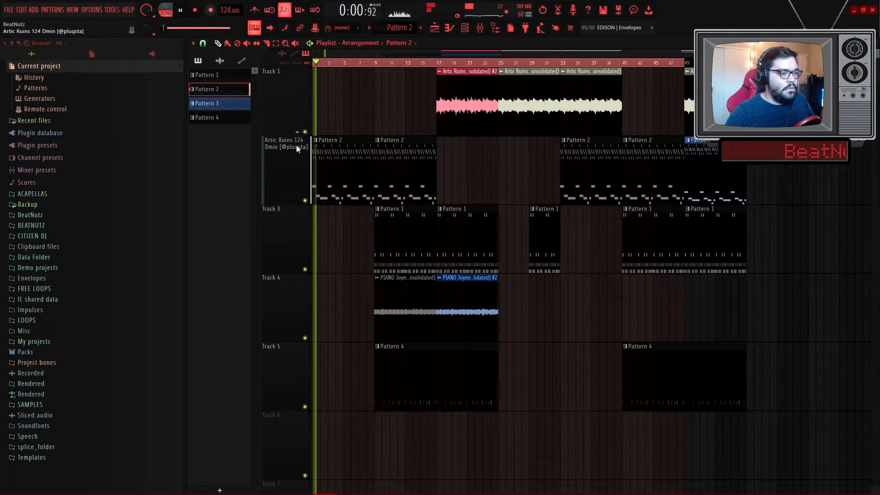
pyautogui.scroll(2, 321, 229)
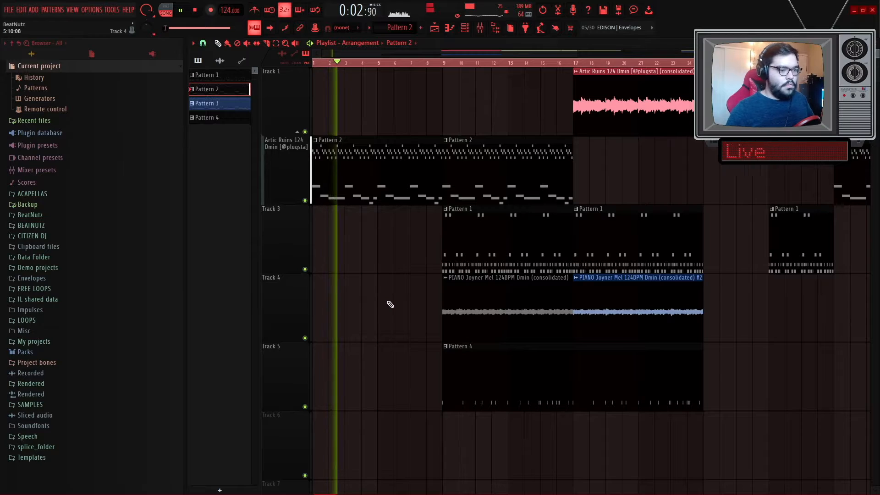
pyautogui.scroll(-2, 348, 293)
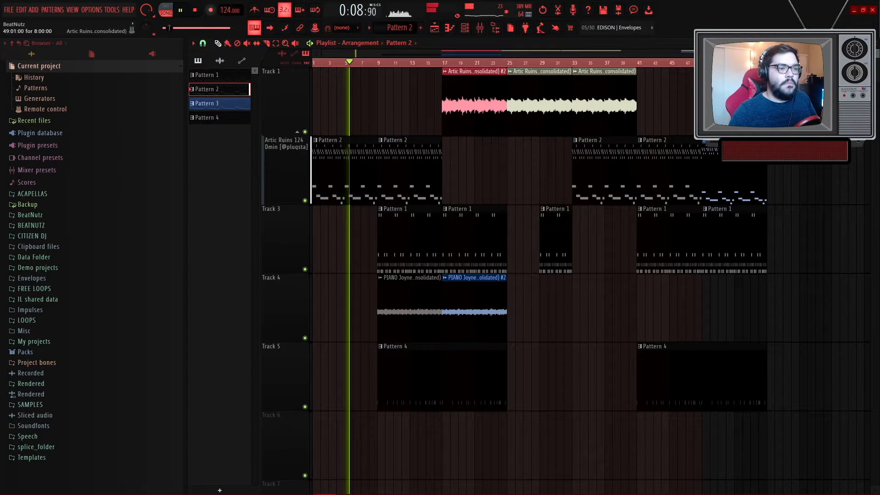
pyautogui.press('space')
# - Place the Artic Ruins consolidated #2 clip at bar 1 on Track 1
pyautogui.click(513, 94)
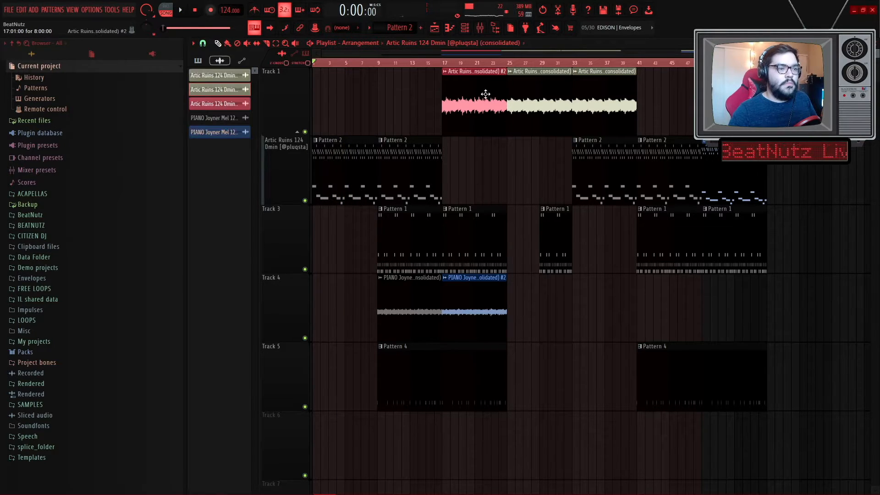
pyautogui.click(320, 98)
pyautogui.press('space')
pyautogui.scroll(4, 276, 100)
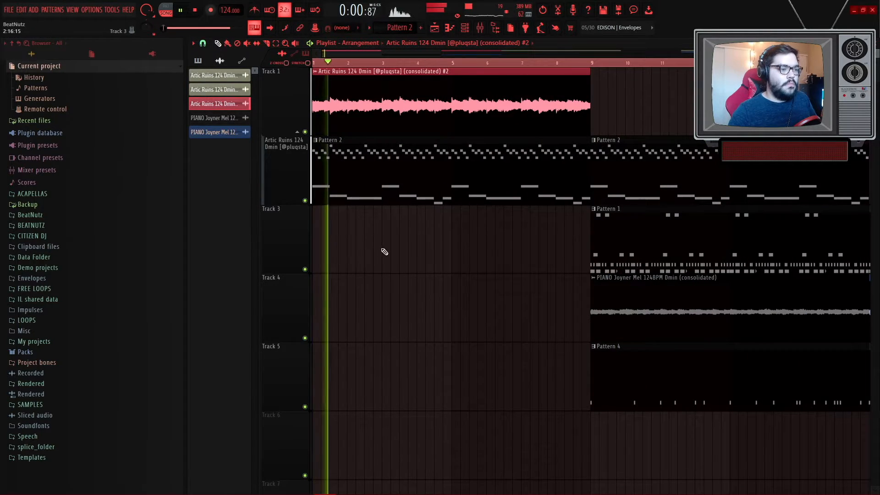
pyautogui.scroll(-3, 383, 252)
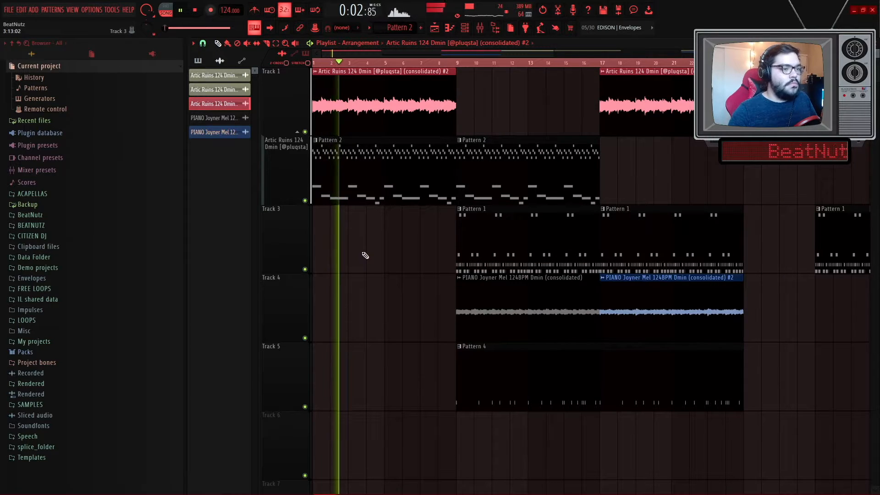
# - Make the first Artic Ruins clip on Track 1 unique and open its sample settings
pyautogui.click(315, 71)
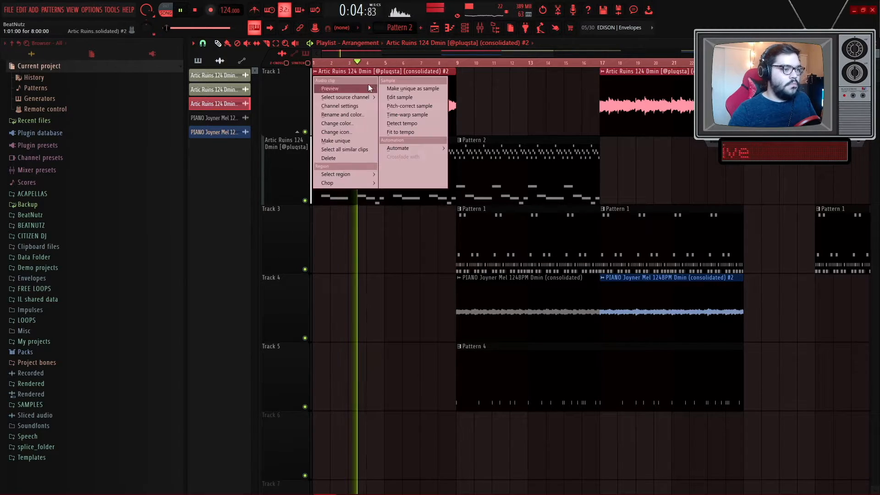
pyautogui.click(354, 140)
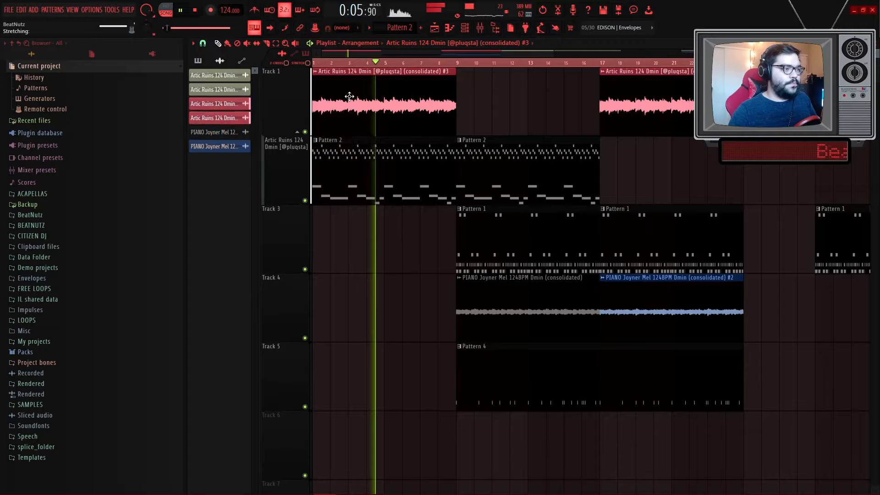
pyautogui.doubleClick(350, 97)
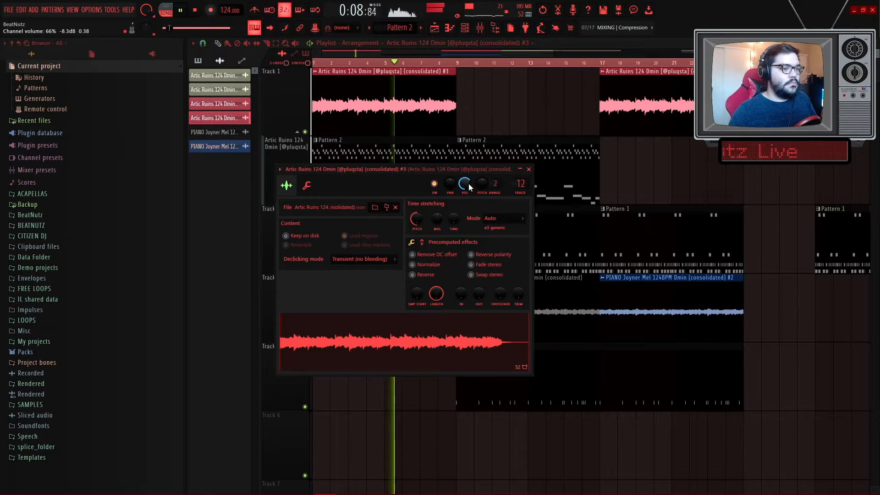
pyautogui.press('Escape')
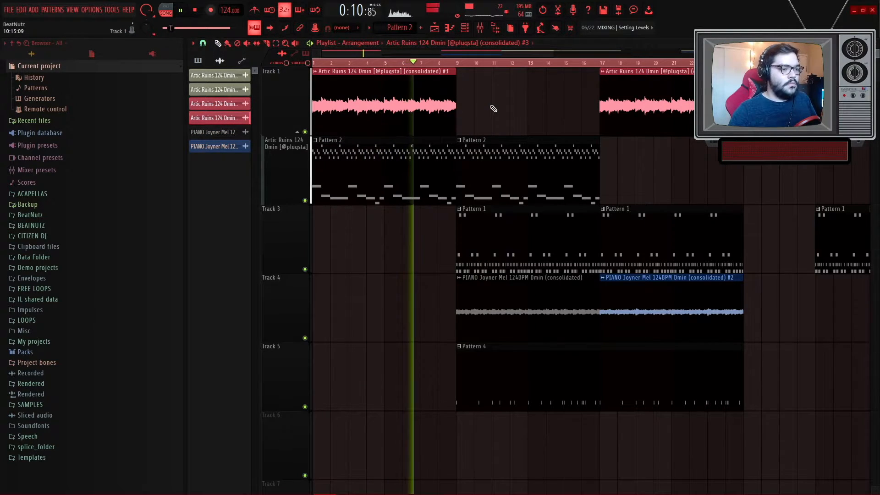
# - Delete the Pattern 2 clip at bar 9 on Track 2
pyautogui.scroll(-3, 490, 106)
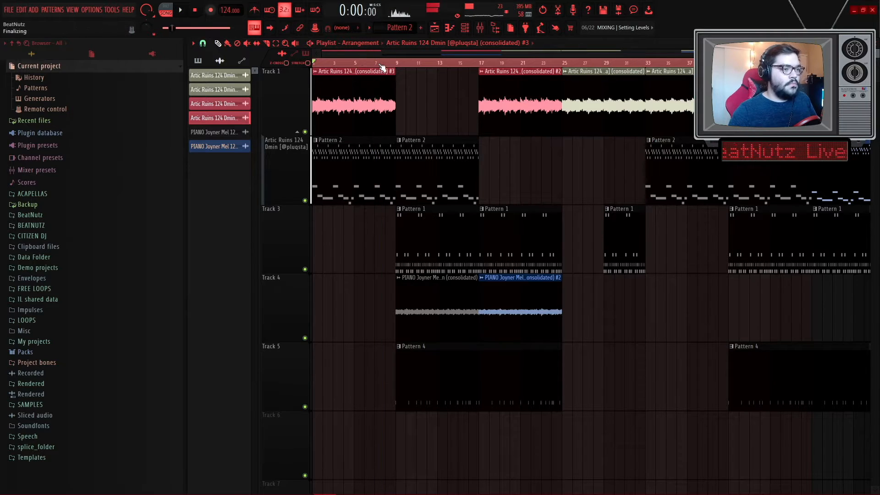
pyautogui.scroll(5, 413, 110)
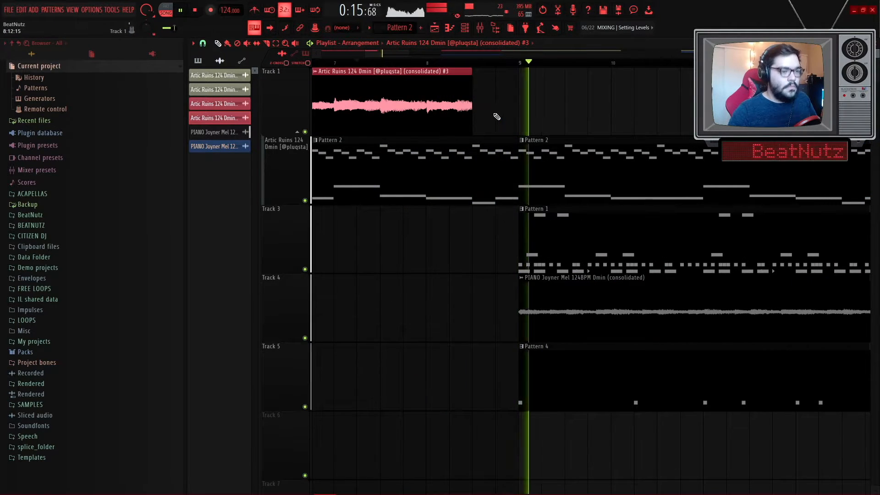
pyautogui.scroll(-4, 493, 113)
pyautogui.scroll(-1, 493, 113)
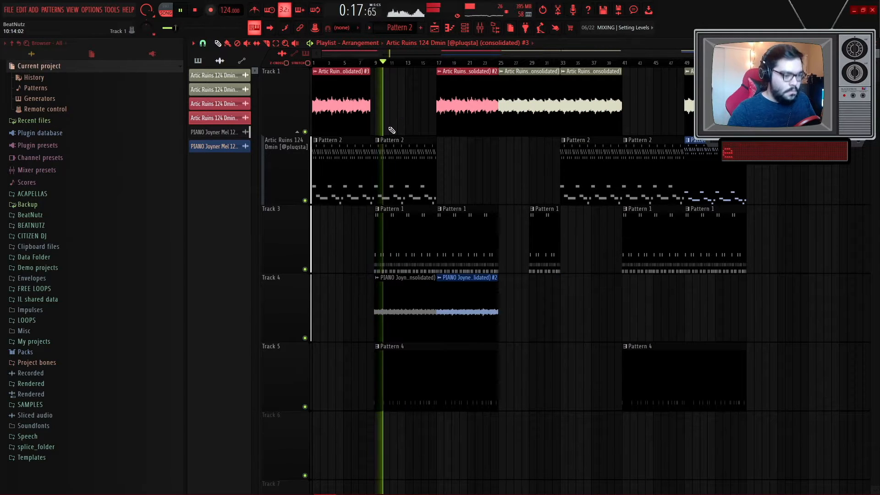
pyautogui.scroll(3, 358, 329)
pyautogui.scroll(-2, 357, 328)
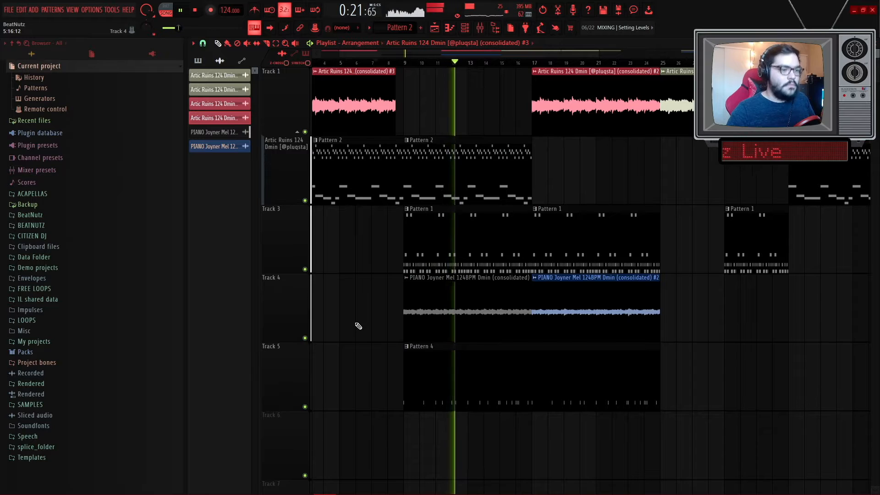
pyautogui.rightClick(456, 186)
pyautogui.scroll(-2, 458, 186)
pyautogui.scroll(4, 458, 201)
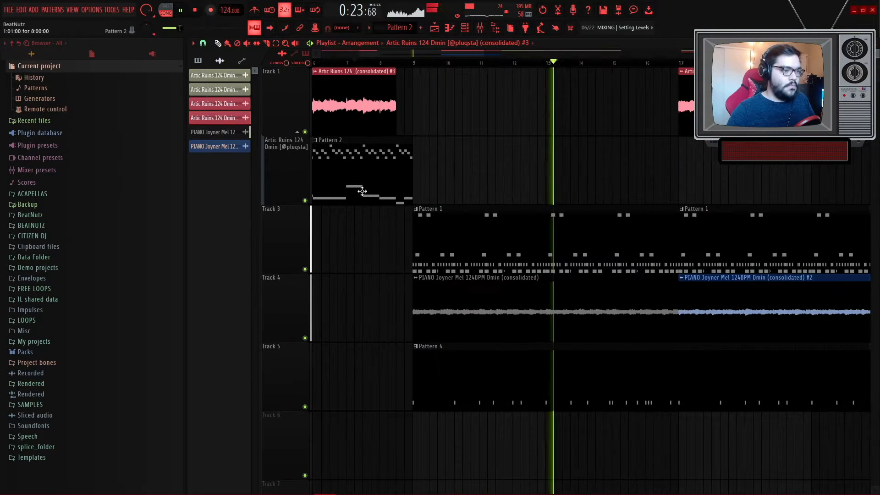
pyautogui.scroll(-5, 458, 200)
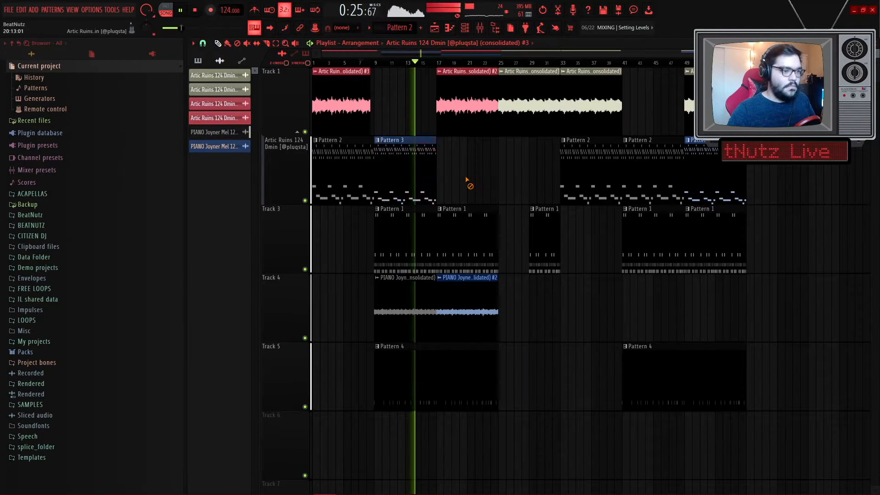
# - Play back the arrangement from near the start to review it
pyautogui.scroll(4, 468, 180)
pyautogui.scroll(-4, 471, 170)
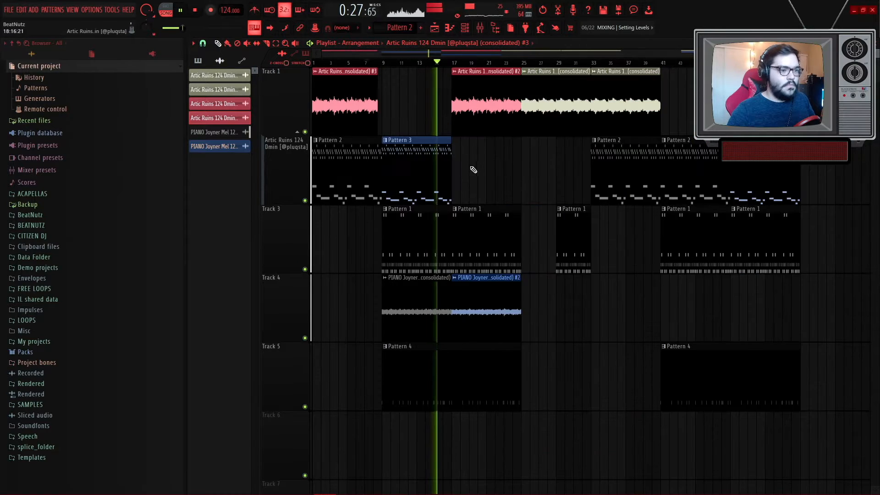
pyautogui.scroll(4, 453, 331)
pyautogui.rightClick(451, 229)
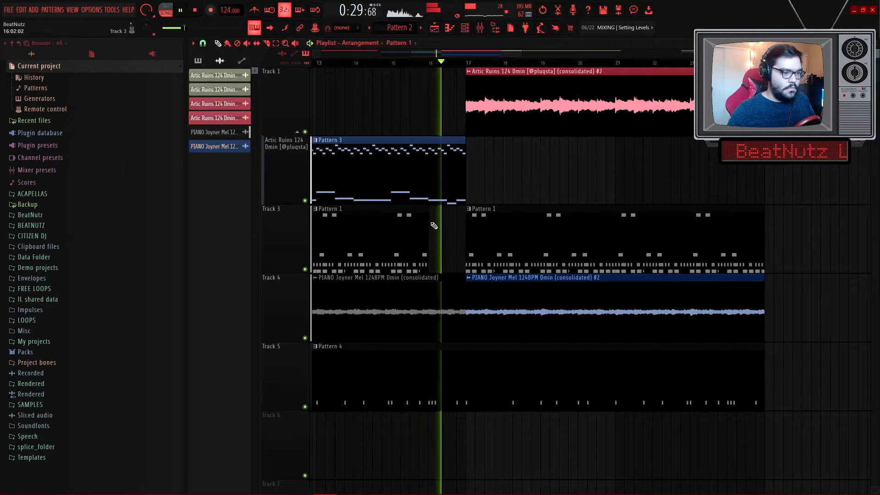
pyautogui.scroll(-4, 545, 175)
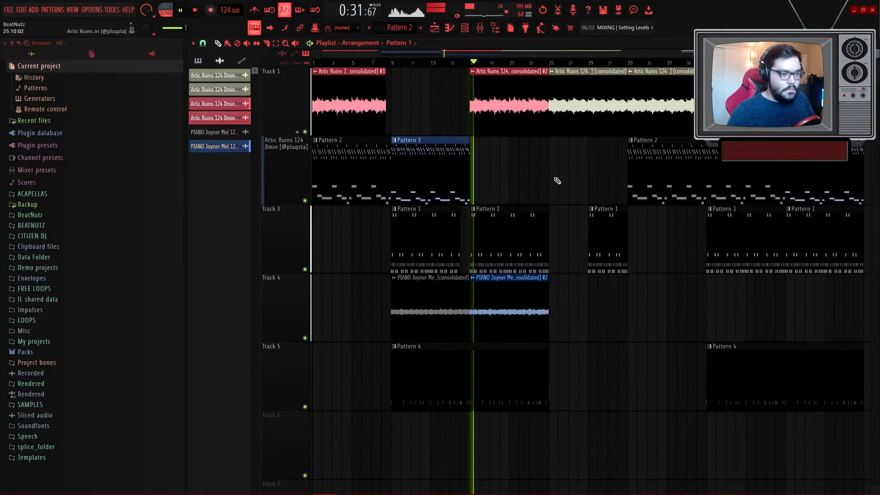
pyautogui.scroll(-2, 516, 180)
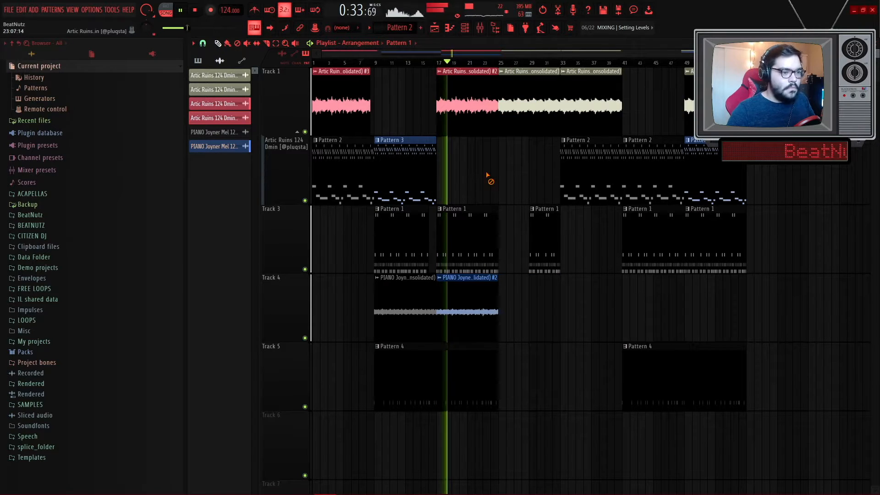
pyautogui.press('space')
pyautogui.moveTo(468, 107)
pyautogui.mouseDown()
pyautogui.moveTo(629, 115)
pyautogui.moveTo(468, 122)
pyautogui.mouseUp()
pyautogui.click(339, 63)
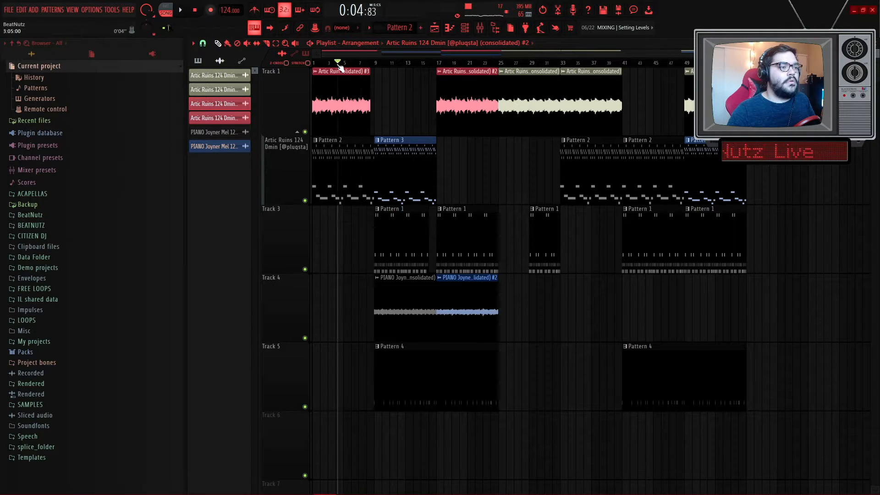
pyautogui.press('space')
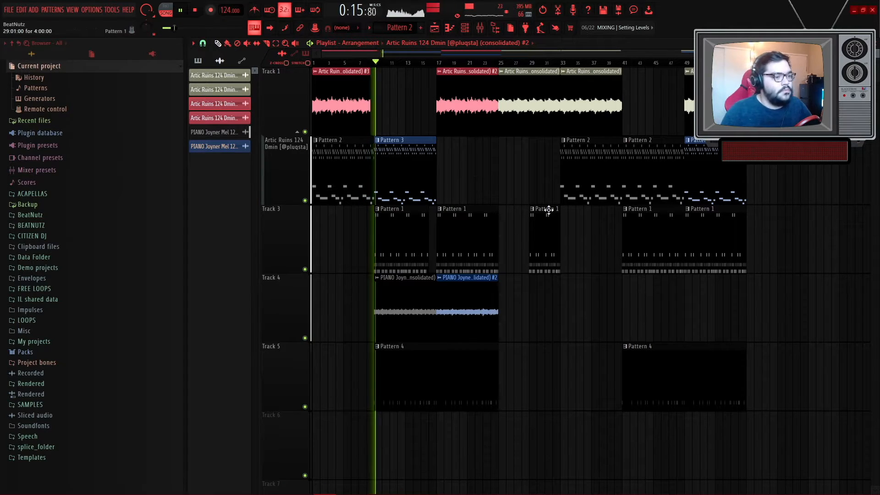
# - Move Track 5's Pattern 4 clip from bar 9 to bar 17
pyautogui.moveTo(399, 393); pyautogui.dragTo(573, 375)
pyautogui.scroll(5, 433, 381)
pyautogui.scroll(4, 466, 387)
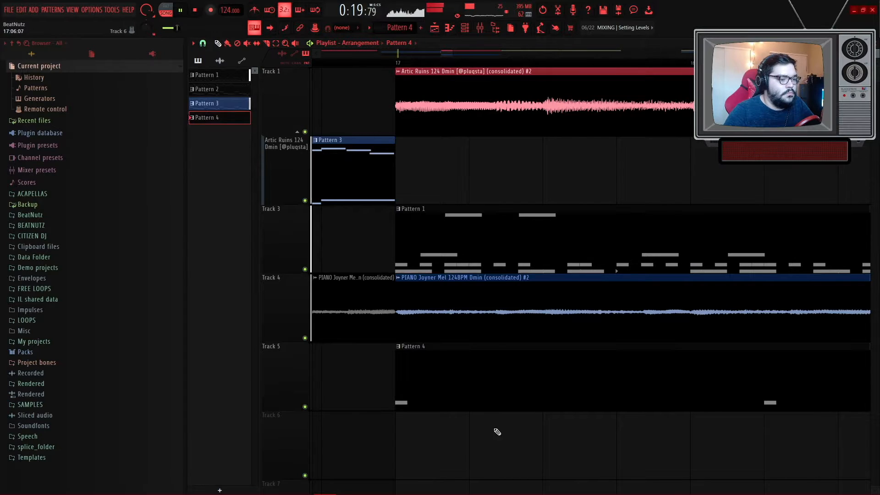
pyautogui.scroll(-9, 439, 434)
pyautogui.scroll(4, 461, 250)
pyautogui.press('space')
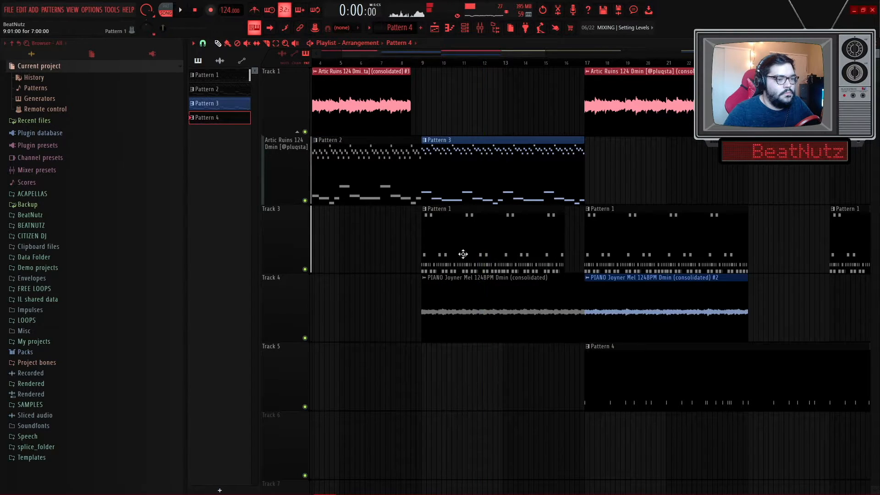
# - Make Track 3's Pattern 1 clip at bar 9 unique and clear all HATTRAP notes in its piano roll
pyautogui.doubleClick(464, 240)
pyautogui.click(452, 268)
pyautogui.doubleClick(452, 248)
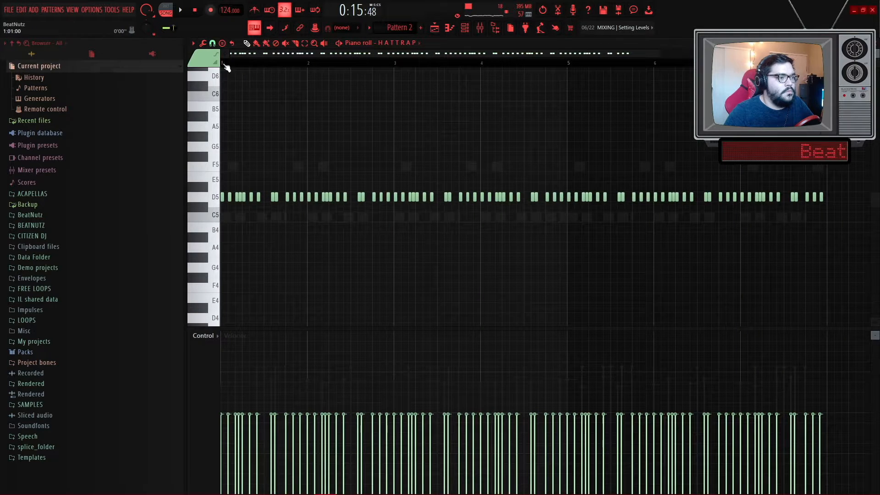
pyautogui.hotkey('ctrl', 'a')
pyautogui.press('Delete')
pyautogui.press('space')
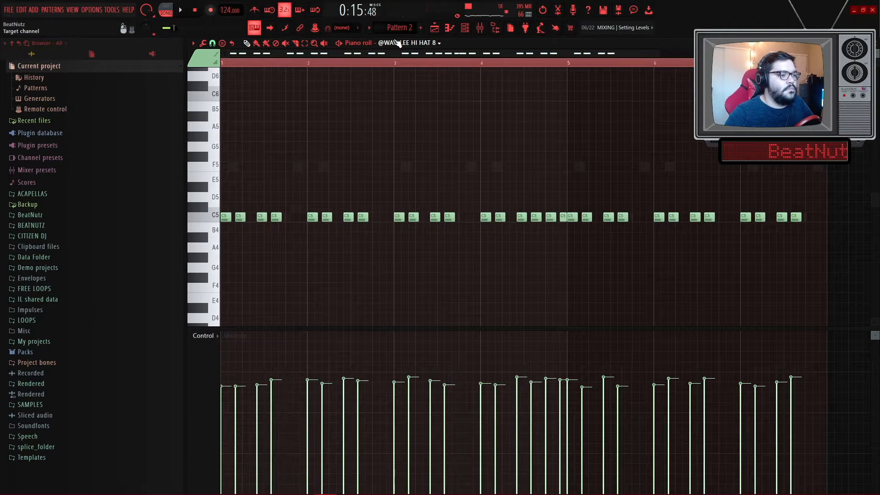
# - Replace the open_hihat_gas notes on F5 in this pattern with pasted notes on F6
pyautogui.scroll(-1, 397, 43)
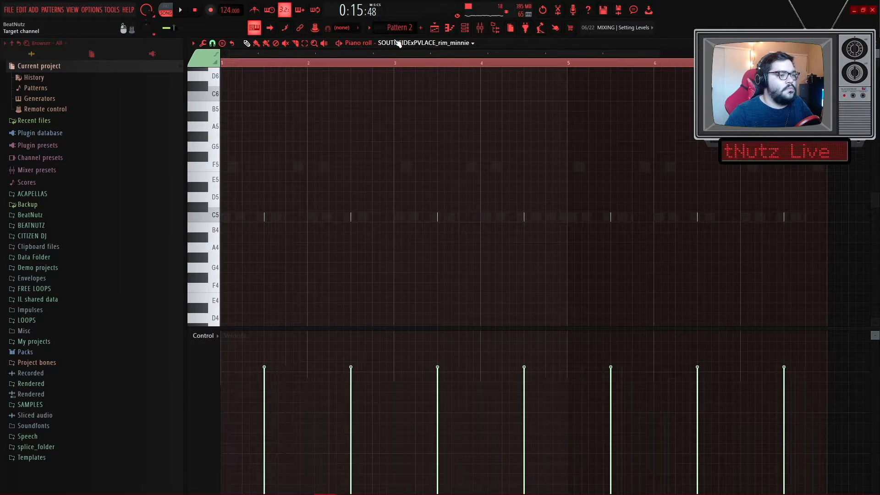
pyautogui.scroll(-2, 397, 42)
pyautogui.press('space')
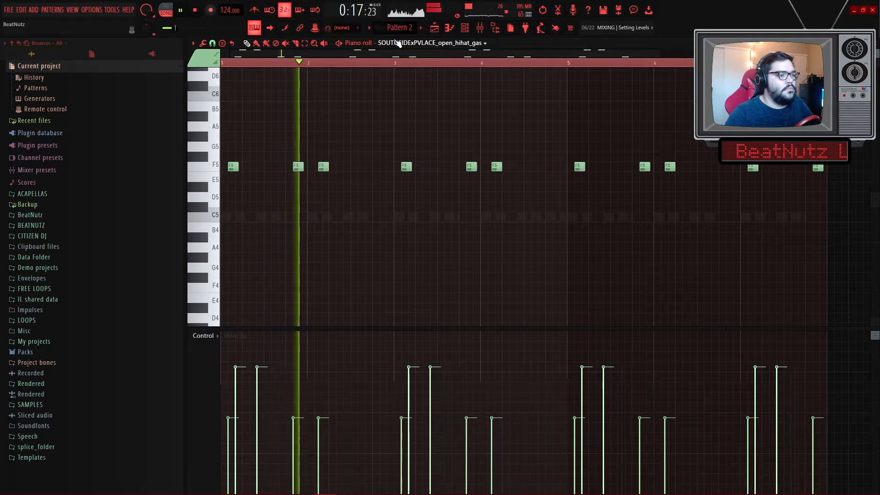
pyautogui.press('space')
pyautogui.hotkey('ctrl', 'a')
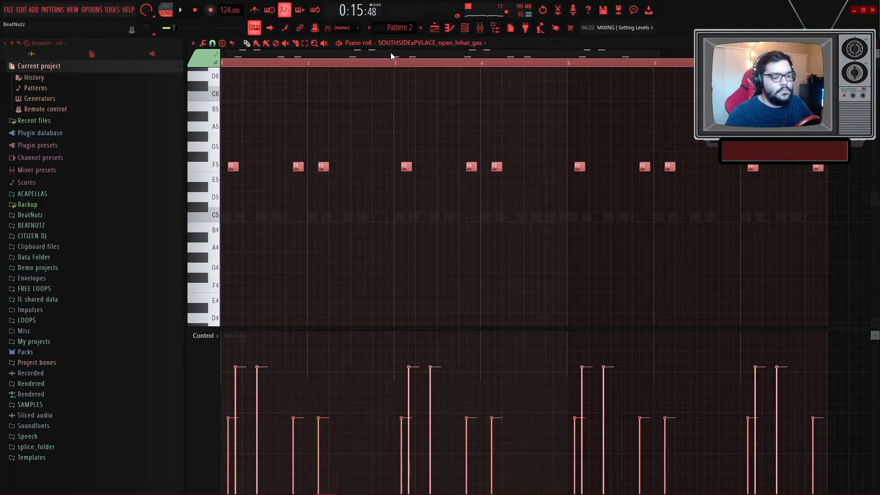
pyautogui.press('Delete')
pyautogui.press('space')
pyautogui.scroll(-1, 404, 116)
pyautogui.hotkey('ctrl', 'v')
pyautogui.scroll(3, 404, 116)
pyautogui.keyDown('ctrl'); pyautogui.click(393, 187); pyautogui.keyUp('ctrl')
pyautogui.press('space')
pyautogui.moveTo(852, 257); pyautogui.dragTo(228, 185)
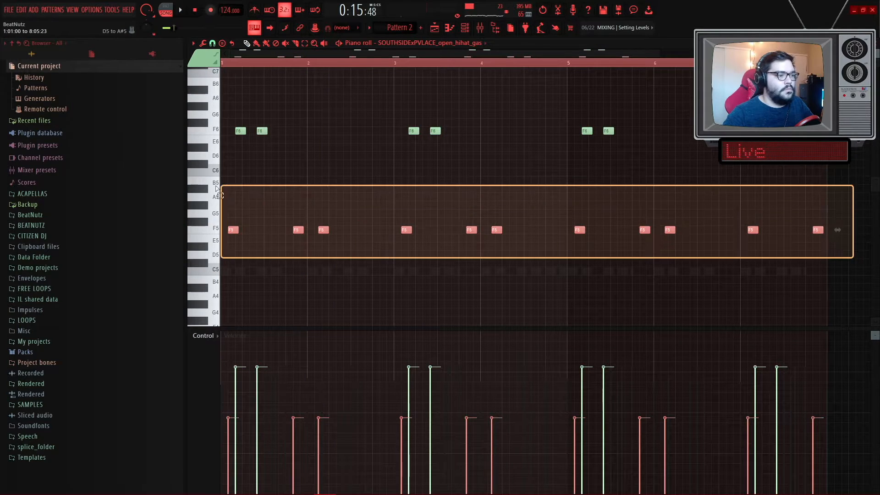
pyautogui.press('Delete')
pyautogui.press('space')
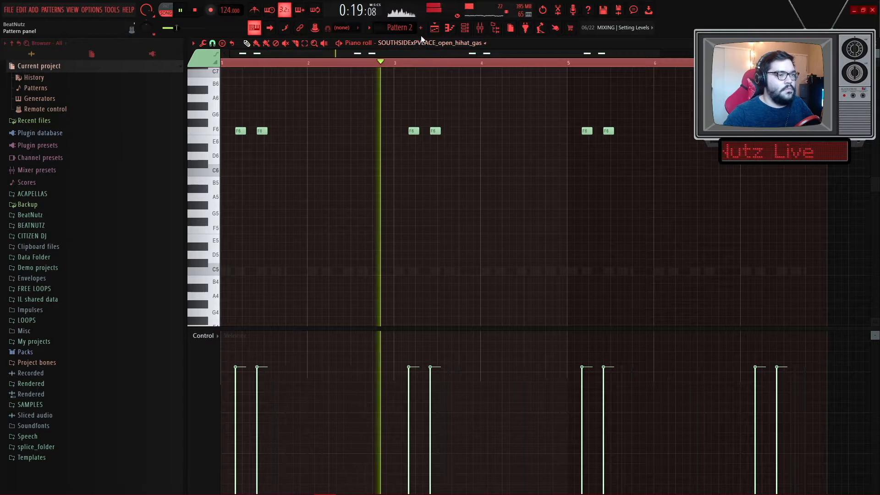
# - Return to the playlist and move the Artic Ruins consolidated #2 clip on Track 1 to bar 9
pyautogui.click(434, 28)
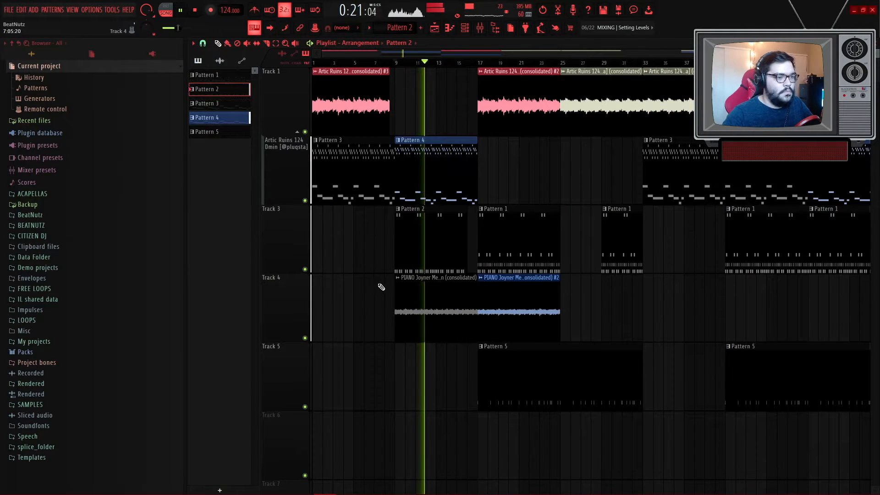
pyautogui.keyDown('ctrl'); pyautogui.scroll(2, 378, 291); pyautogui.keyUp('ctrl')
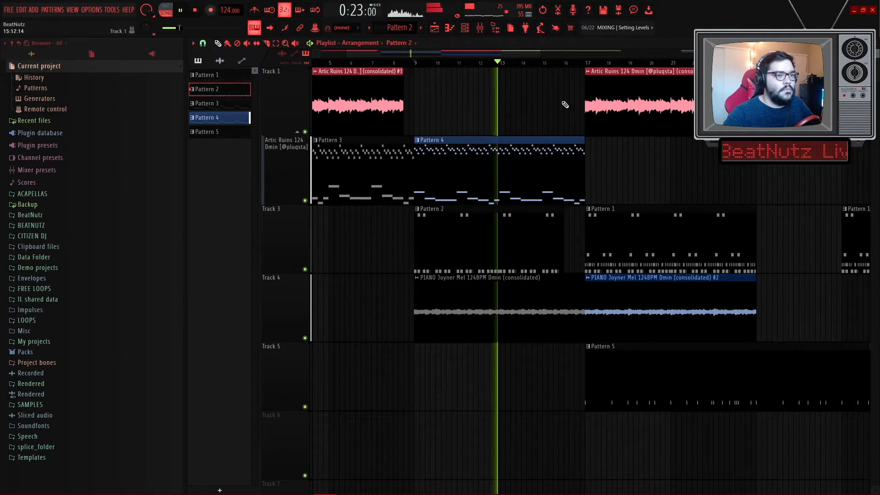
pyautogui.keyDown('ctrl'); pyautogui.scroll(-2, 449, 119); pyautogui.keyUp('ctrl')
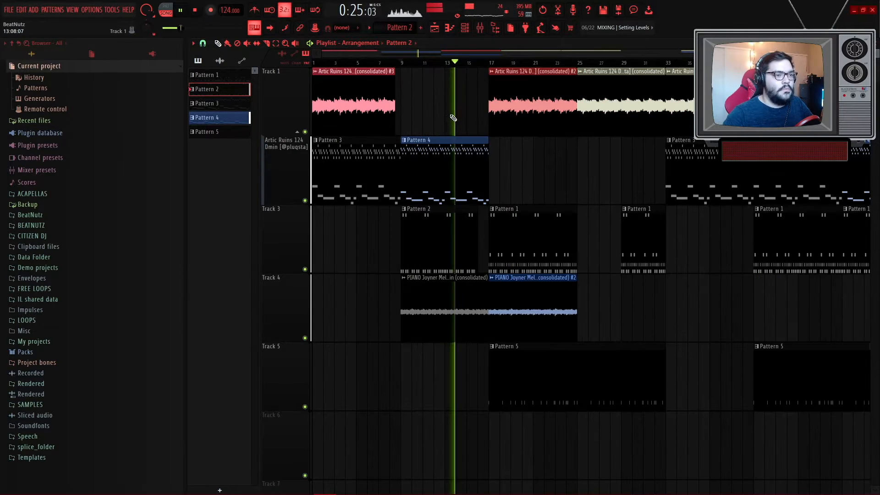
pyautogui.press('space')
pyautogui.keyDown('ctrl'); pyautogui.scroll(4, 458, 115); pyautogui.keyUp('ctrl')
pyautogui.moveTo(683, 114); pyautogui.dragTo(490, 99)
pyautogui.keyDown('ctrl'); pyautogui.scroll(-4, 490, 100); pyautogui.keyUp('ctrl')
pyautogui.rightClick(616, 120)
pyautogui.click(616, 120)
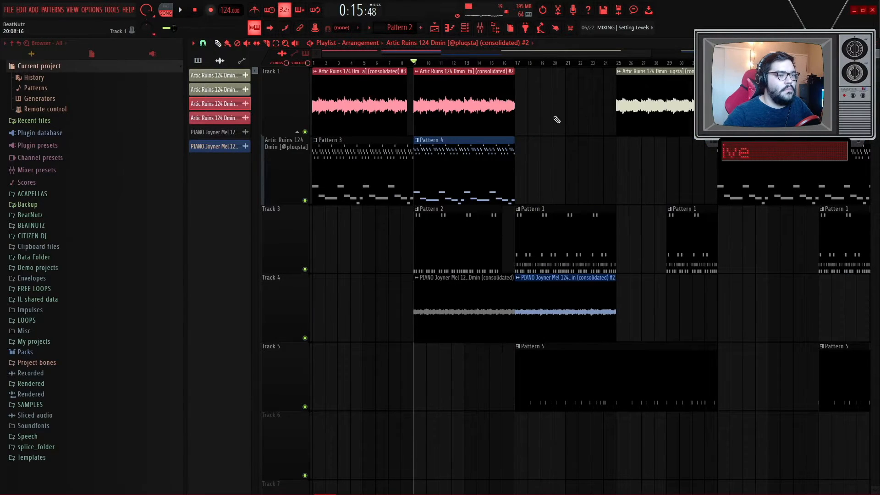
# - Automate the volume of the Artic Ruins #2 clip and pull the automation's start point down to zero
pyautogui.click(416, 71)
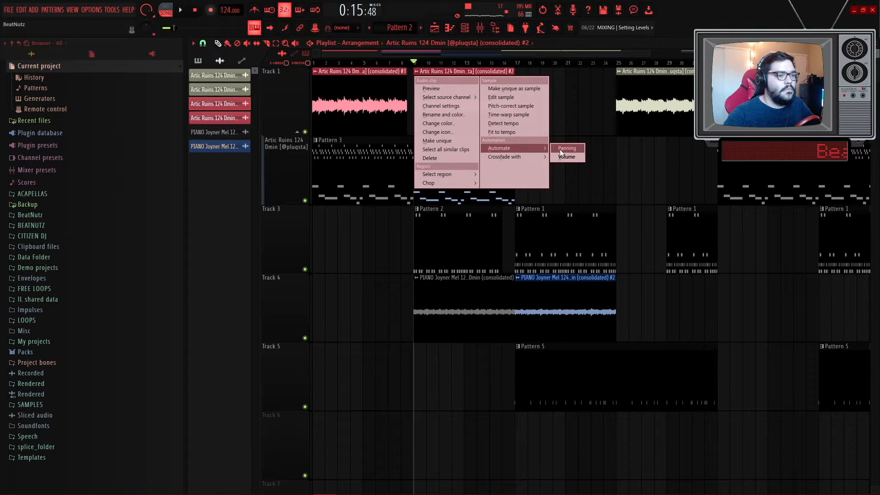
pyautogui.click(563, 148)
pyautogui.moveTo(415, 77); pyautogui.dragTo(420, 148)
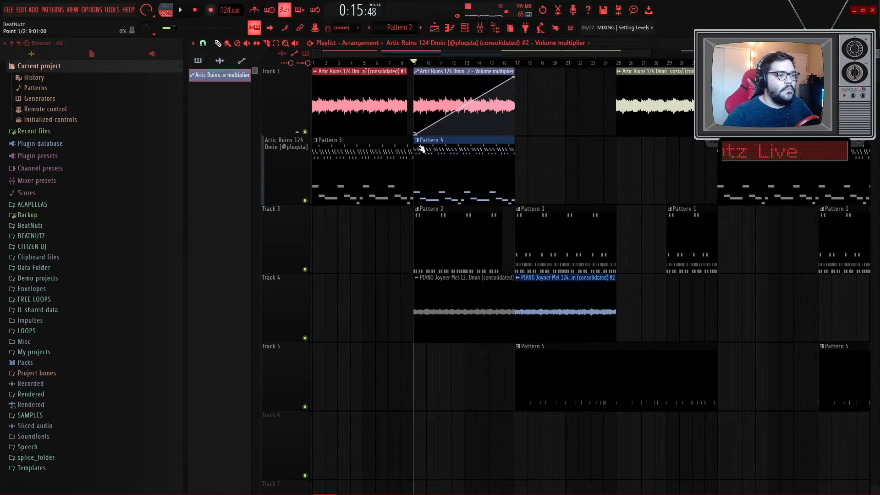
# - Shift all clips down one track and put the volume automation clip back on Track 1
pyautogui.hotkey('ctrl', 'a')
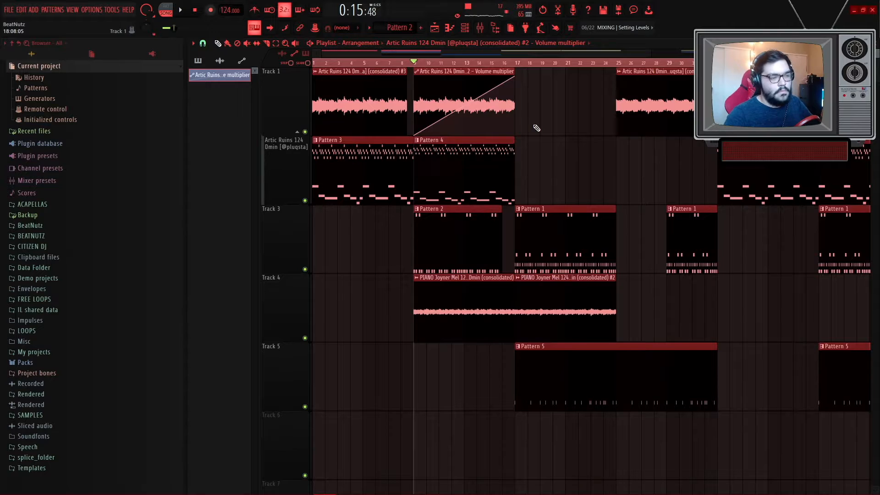
pyautogui.hotkey('shift', 'Down')
pyautogui.hotkey('ctrl', 'd')
pyautogui.moveTo(447, 140); pyautogui.dragTo(444, 68)
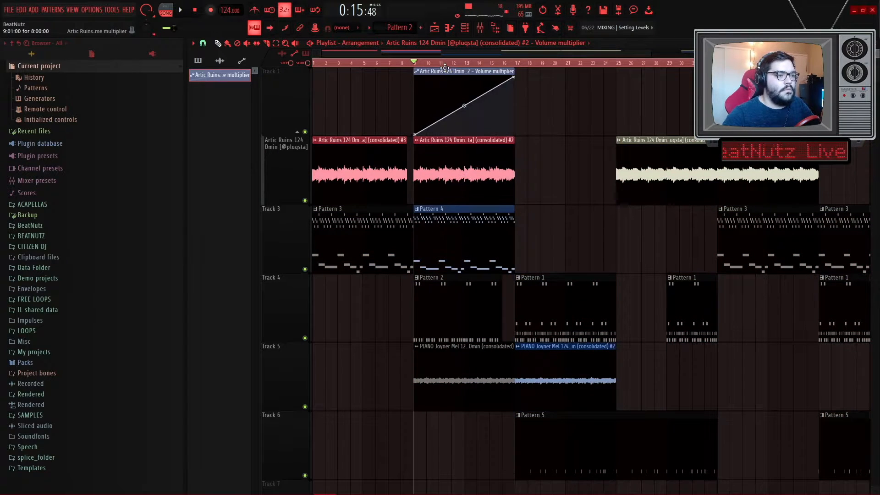
# - Bend the volume automation into an exponential rise by adjusting its curve tension and points
pyautogui.press('space')
pyautogui.scroll(3, 485, 109)
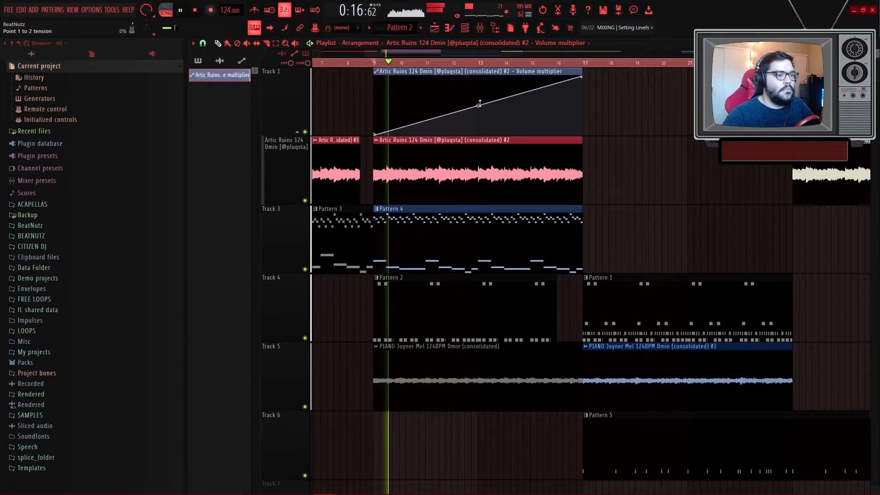
pyautogui.moveTo(478, 106); pyautogui.dragTo(478, 121)
pyautogui.scroll(-3, 619, 129)
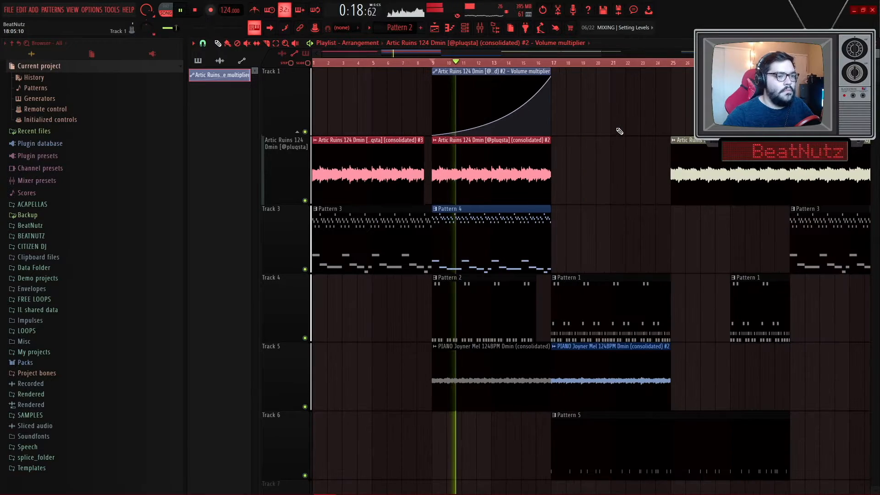
pyautogui.scroll(4, 444, 125)
pyautogui.moveTo(393, 120); pyautogui.dragTo(393, 133)
pyautogui.rightClick(401, 135)
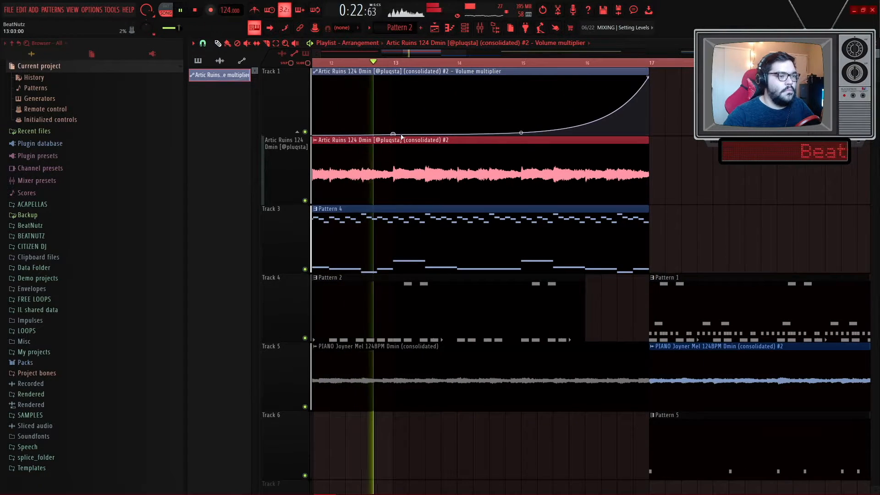
pyautogui.moveTo(394, 134); pyautogui.dragTo(395, 135)
pyautogui.moveTo(521, 132); pyautogui.dragTo(522, 112)
pyautogui.scroll(-5, 548, 137)
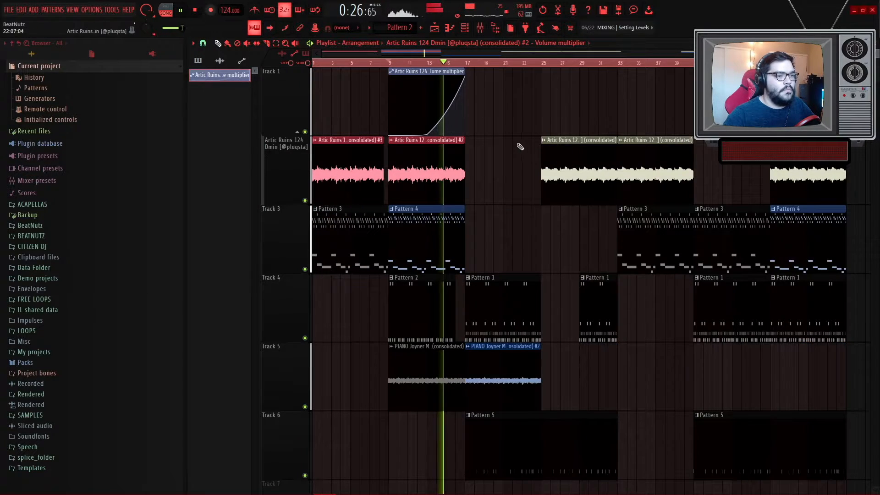
pyautogui.scroll(5, 474, 178)
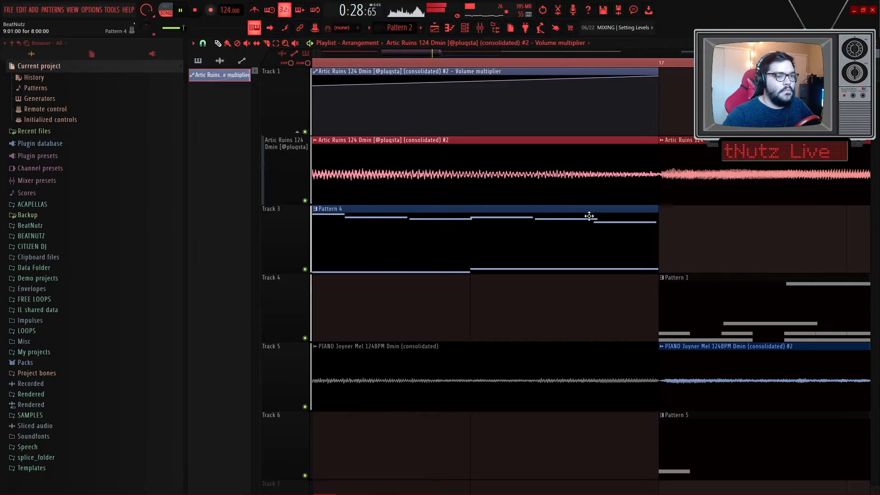
pyautogui.scroll(-3, 475, 177)
pyautogui.scroll(-3, 452, 242)
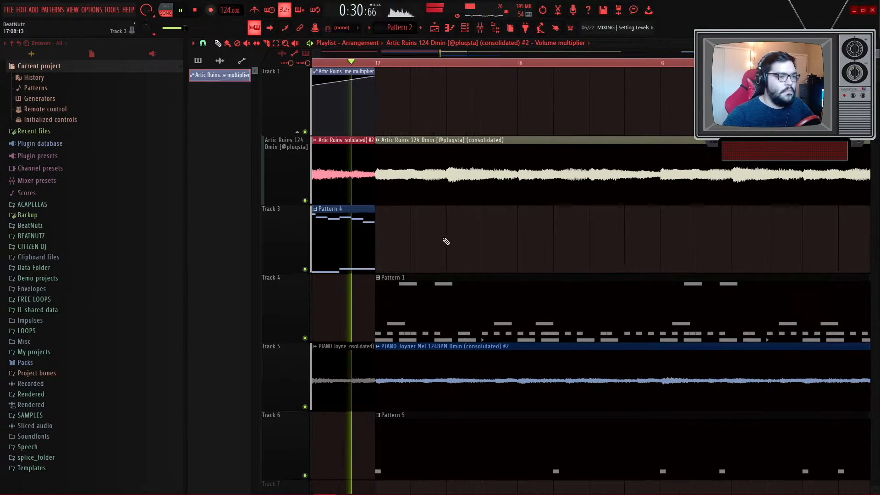
pyautogui.scroll(-3, 474, 242)
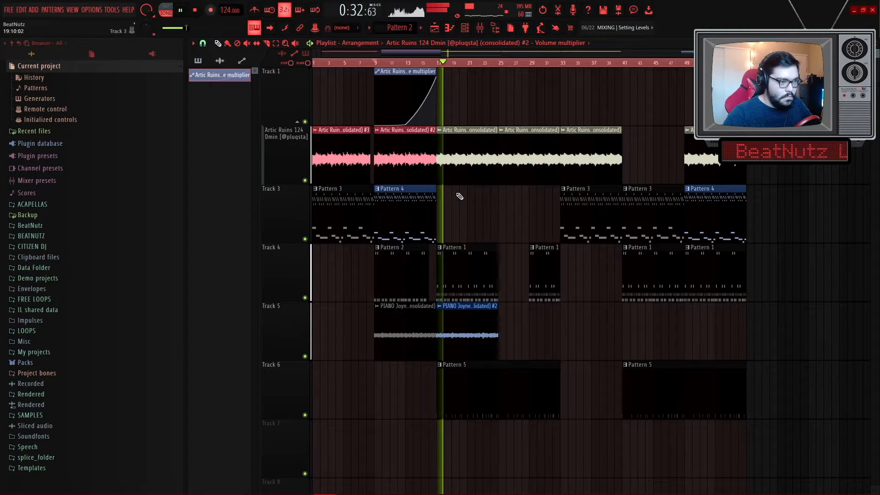
pyautogui.scroll(5, 473, 211)
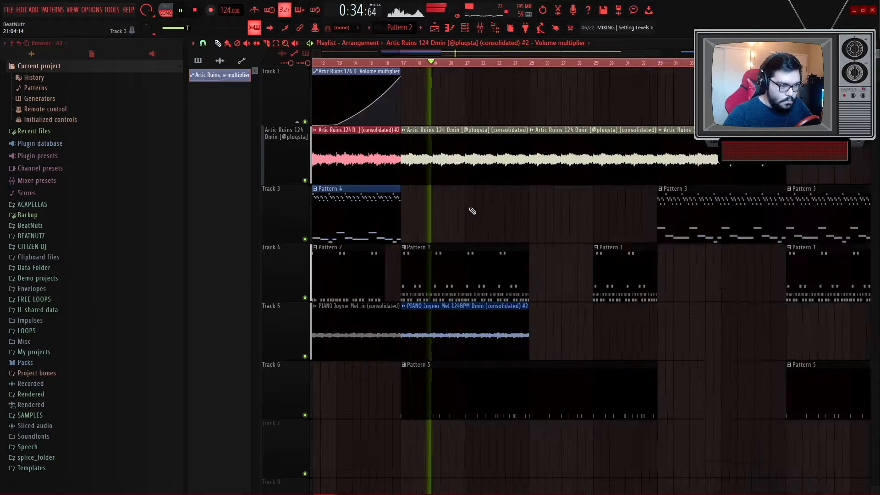
pyautogui.scroll(-4, 476, 210)
pyautogui.scroll(-1, 545, 229)
# - Select the block of clips after bar 25 across Tracks 2 to 6 and move them later in the song
pyautogui.moveTo(755, 392); pyautogui.dragTo(569, 138)
pyautogui.moveTo(557, 280); pyautogui.dragTo(636, 166)
pyautogui.scroll(2, 525, 170)
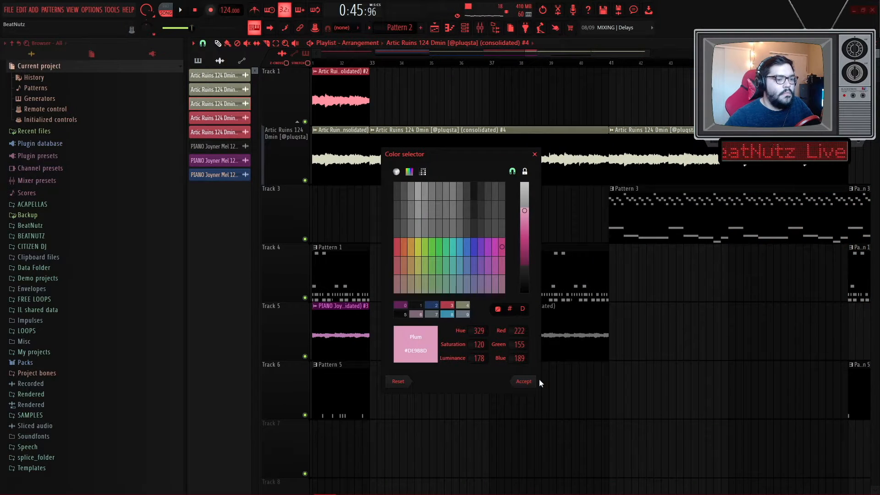
pyautogui.click(539, 381)
pyautogui.press('space')
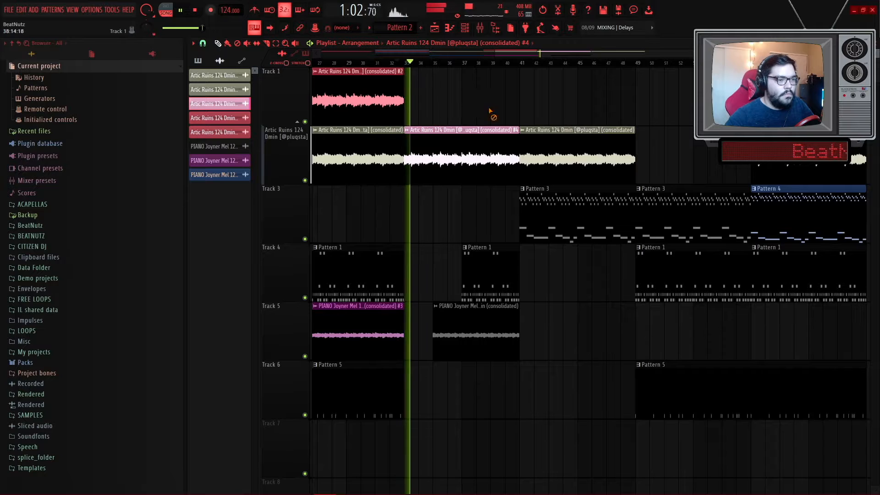
# - Move the second piano clip on Track 5 earlier, next to the end of the first piano clip
pyautogui.scroll(4, 406, 185)
pyautogui.press('space')
pyautogui.press('space')
pyautogui.moveTo(555, 321); pyautogui.dragTo(460, 323)
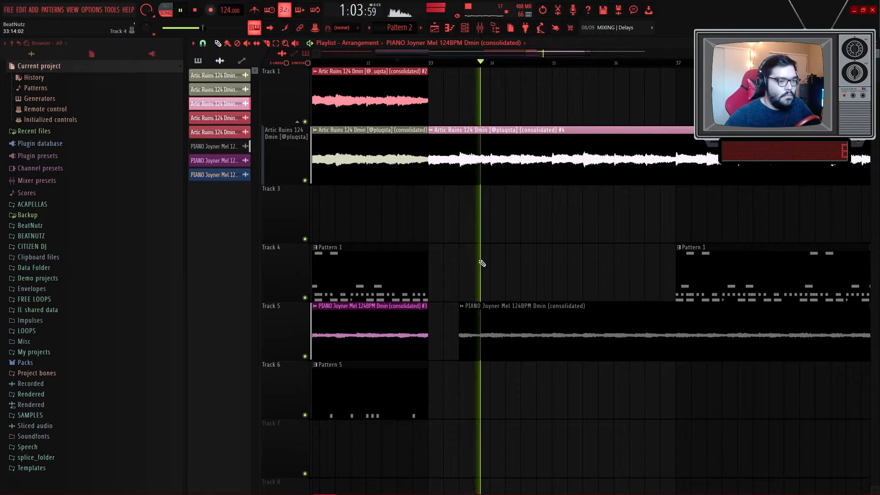
# - Move Track 4's later Pattern 1 clip earlier to about bar 34
pyautogui.scroll(-3, 485, 265)
pyautogui.press('space')
pyautogui.press('space')
pyautogui.moveTo(620, 262); pyautogui.dragTo(531, 263)
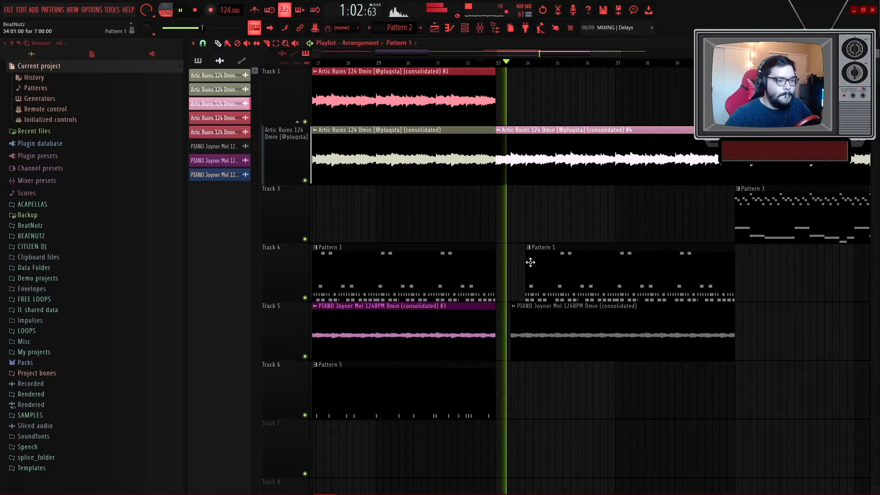
# - Replace Track 4's later Pattern 1 hi-hat clip with a Pattern 2 clip starting around bar 33
pyautogui.scroll(2, 529, 263)
pyautogui.rightClick(551, 263)
pyautogui.scroll(-6, 550, 264)
pyautogui.click(396, 271)
pyautogui.scroll(6, 555, 285)
pyautogui.moveTo(469, 277); pyautogui.dragTo(496, 276)
pyautogui.press('space')
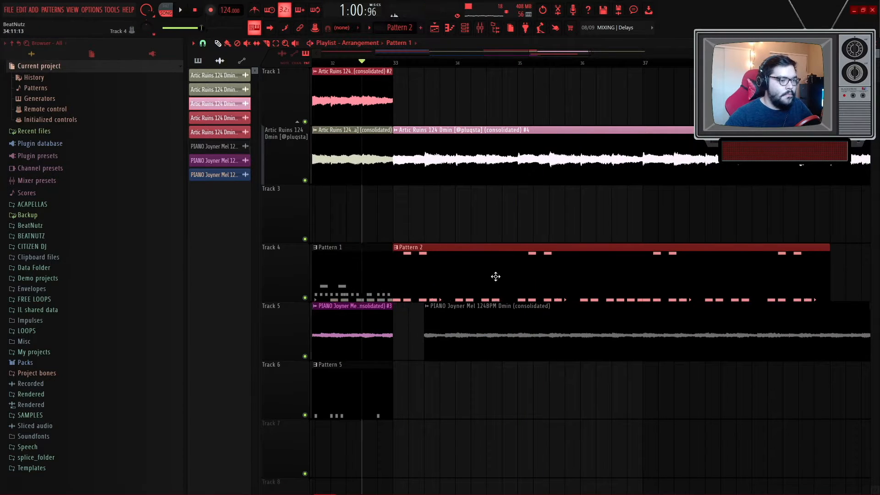
pyautogui.press('space')
pyautogui.click(491, 275)
pyautogui.press('space')
pyautogui.moveTo(391, 269); pyautogui.dragTo(424, 271)
pyautogui.press('space')
pyautogui.scroll(-3, 540, 269)
pyautogui.moveTo(634, 262)
pyautogui.mouseDown()
pyautogui.moveTo(670, 267)
pyautogui.moveTo(635, 265)
pyautogui.mouseUp()
pyautogui.press('space')
# - Shorten the Pattern 2 clip on Track 4 and place another Pattern 2 clip after it around bar 37
pyautogui.doubleClick(577, 263)
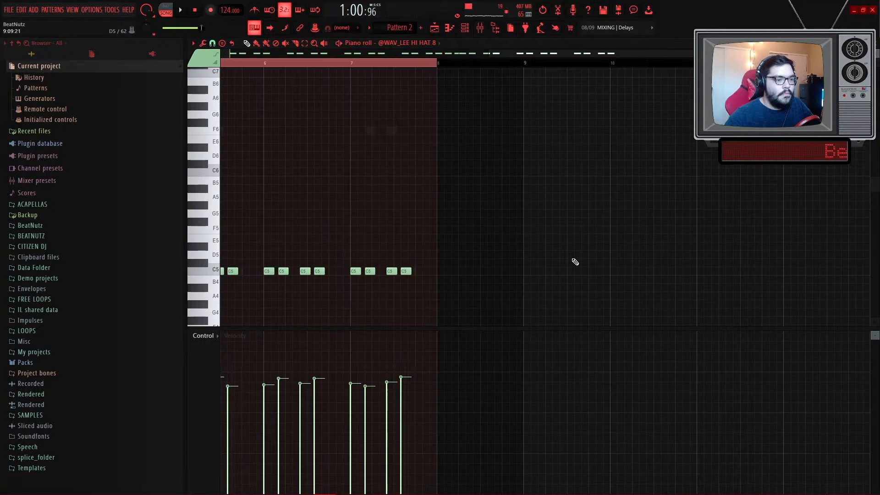
pyautogui.click(434, 27)
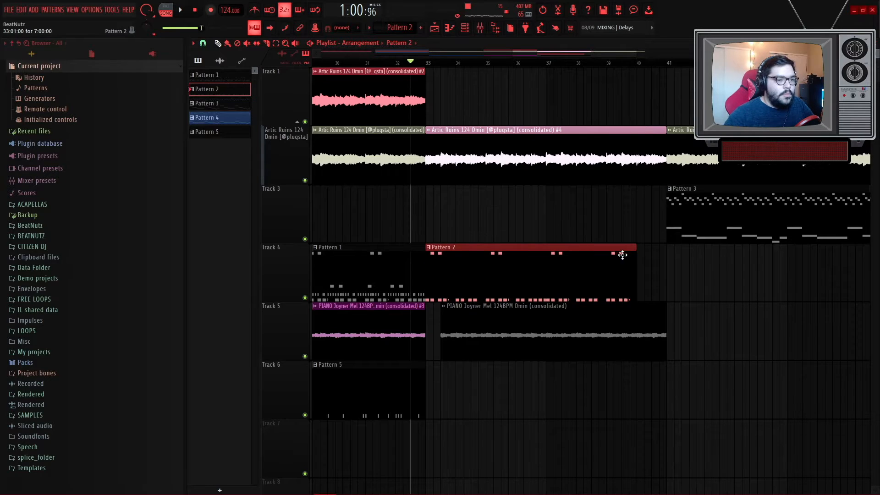
pyautogui.moveTo(635, 255); pyautogui.dragTo(584, 261)
pyautogui.click(563, 266)
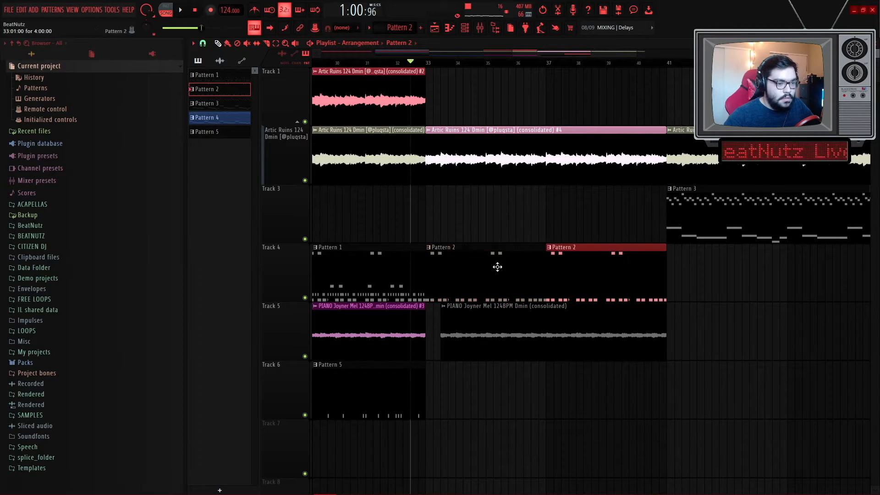
pyautogui.press('space')
pyautogui.scroll(3, 427, 257)
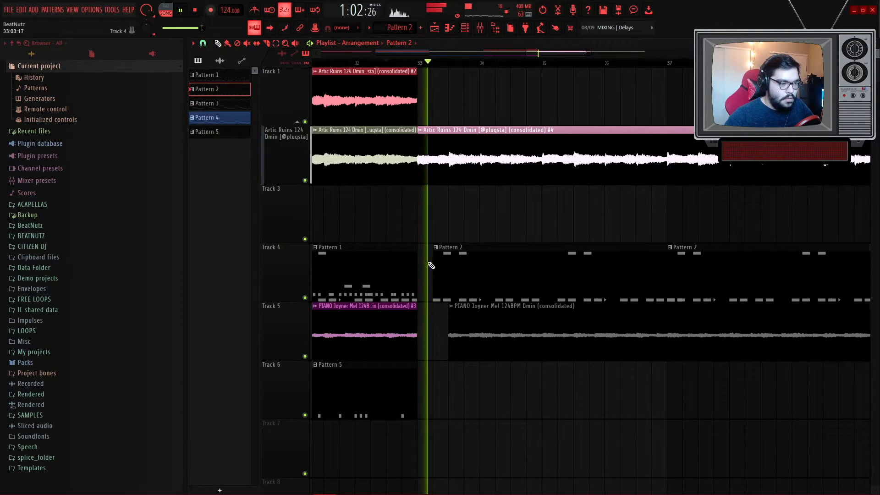
pyautogui.moveTo(420, 263); pyautogui.dragTo(435, 263)
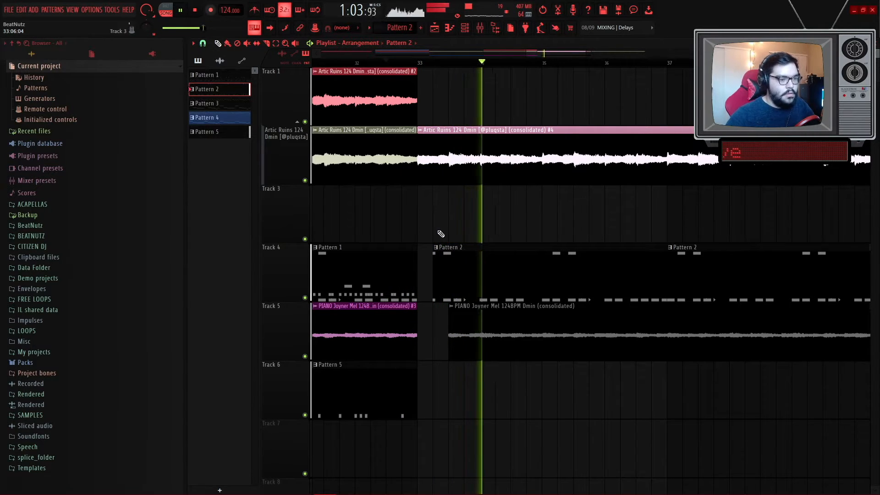
pyautogui.scroll(-8, 468, 227)
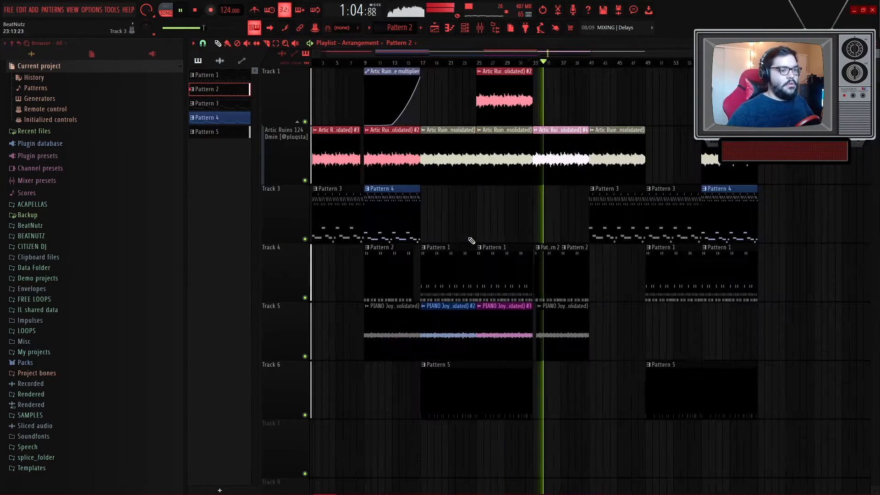
pyautogui.rightClick(576, 251)
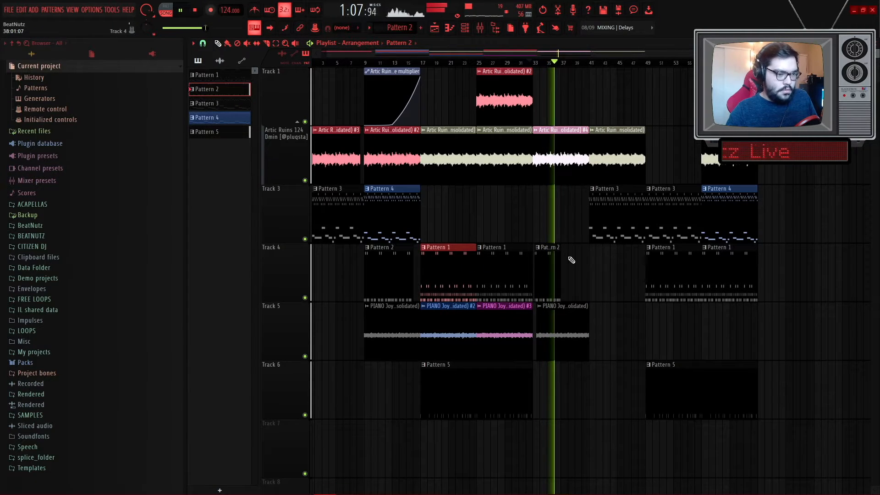
pyautogui.hotkey('ctrl', 'z')
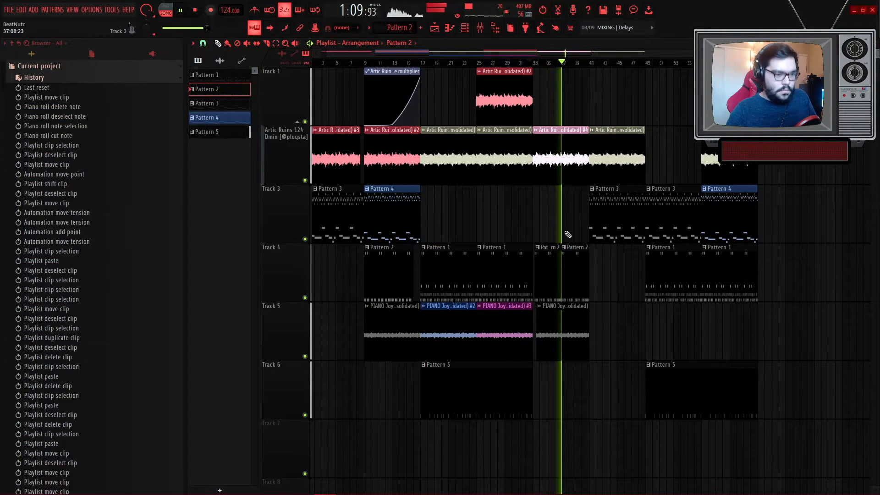
# - Move Track 6's later Pattern 5 kick clip earlier so it starts around bar 41
pyautogui.scroll(3, 641, 348)
pyautogui.moveTo(722, 388); pyautogui.dragTo(605, 376)
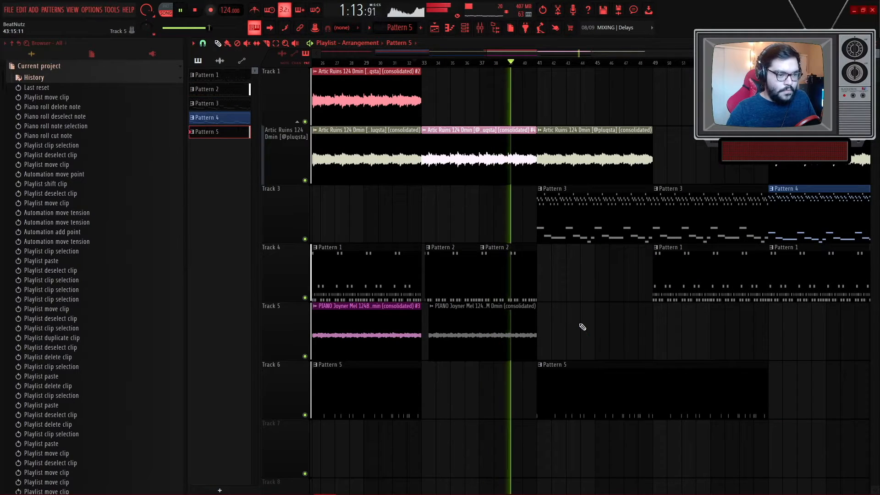
pyautogui.scroll(-3, 622, 330)
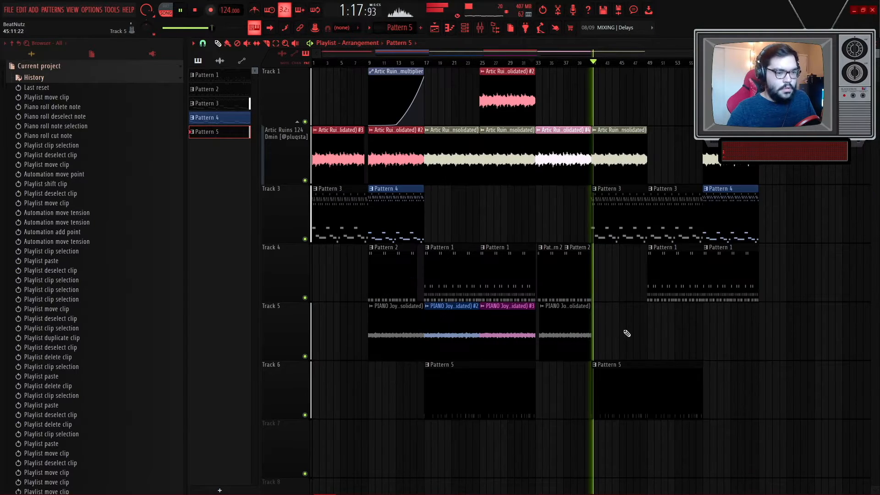
pyautogui.scroll(2, 655, 341)
pyautogui.scroll(-2, 660, 341)
pyautogui.scroll(3, 662, 340)
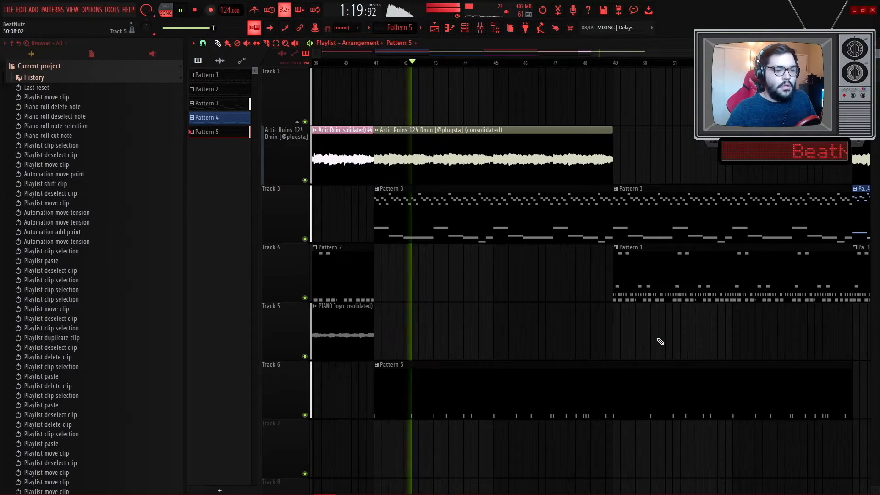
# - Duplicate the Pattern 2 hi-hat clips on Track 4 to fill the gap around bars 41 to 45
pyautogui.scroll(-2, 632, 337)
pyautogui.keyDown('ctrl'); pyautogui.moveTo(514, 277); pyautogui.dragTo(500, 274); pyautogui.keyUp('ctrl')
pyautogui.hotkey('ctrl', 'b')
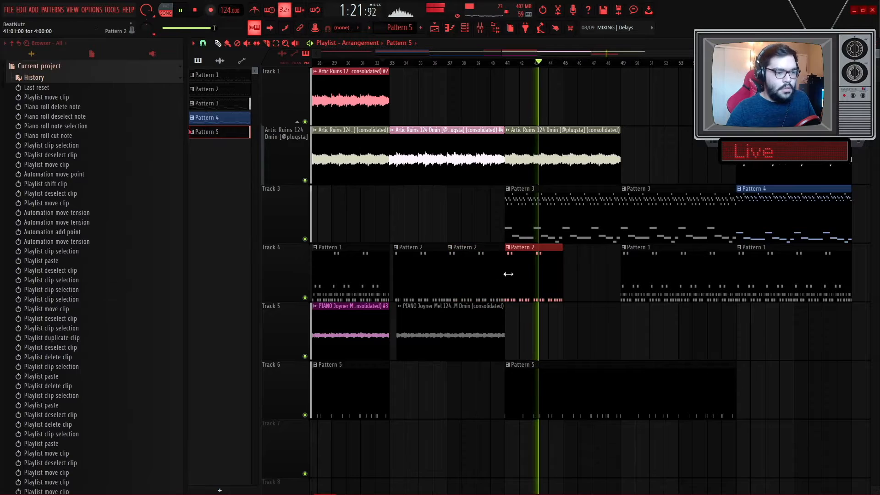
pyautogui.scroll(2, 555, 281)
pyautogui.hotkey('ctrl', 'b')
pyautogui.keyDown('ctrl'); pyautogui.click(531, 341); pyautogui.keyUp('ctrl')
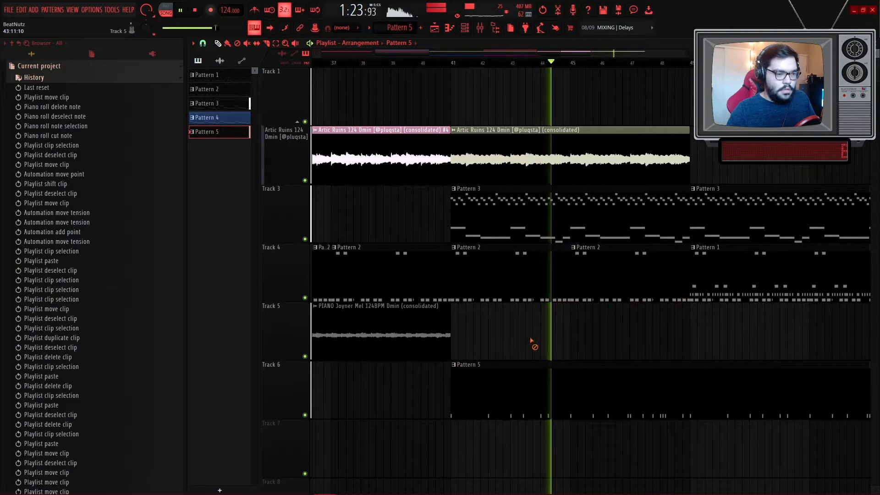
pyautogui.moveTo(458, 269); pyautogui.dragTo(518, 270)
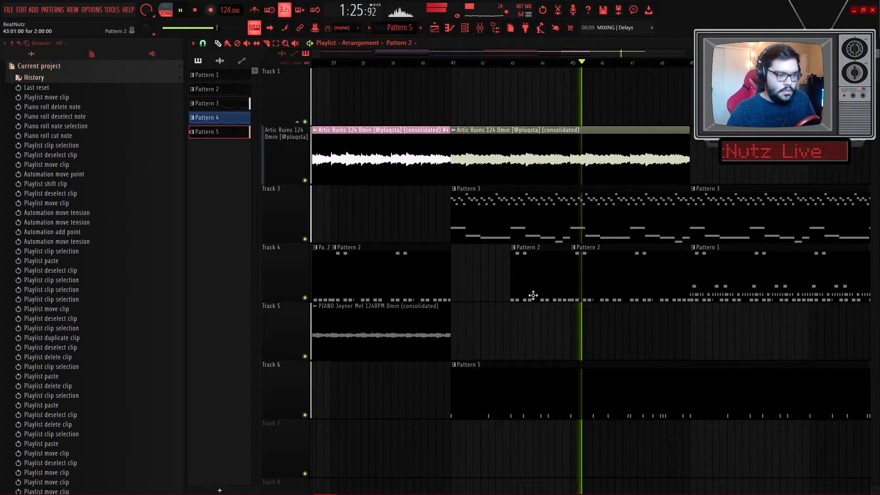
# - Rearrange Track 4's hi-hat clips near bar 45, moving a Pattern 2 clip earlier and pasting a copy of Pattern 1
pyautogui.scroll(-2, 613, 312)
pyautogui.scroll(2, 656, 282)
pyautogui.moveTo(639, 266); pyautogui.dragTo(579, 268)
pyautogui.keyDown('ctrl'); pyautogui.click(655, 276); pyautogui.keyUp('ctrl')
pyautogui.hotkey('ctrl', 'c')
pyautogui.scroll(3, 529, 290)
pyautogui.hotkey('ctrl', 'v')
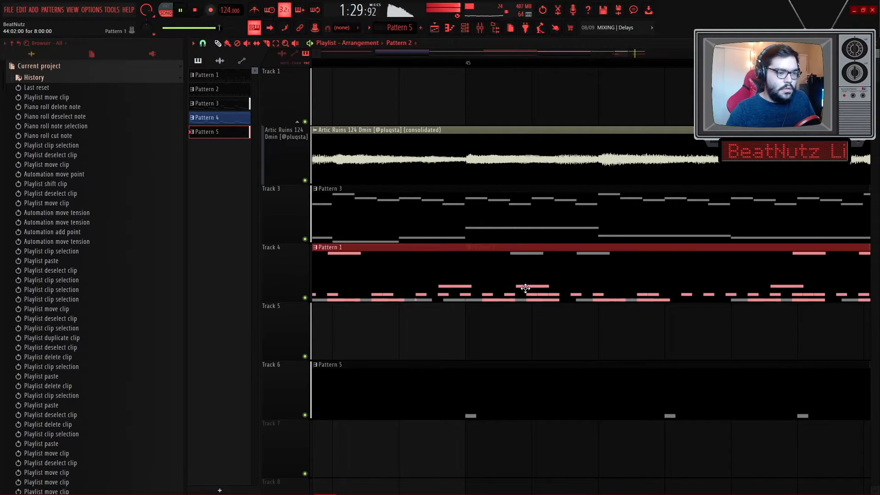
pyautogui.scroll(-3, 525, 289)
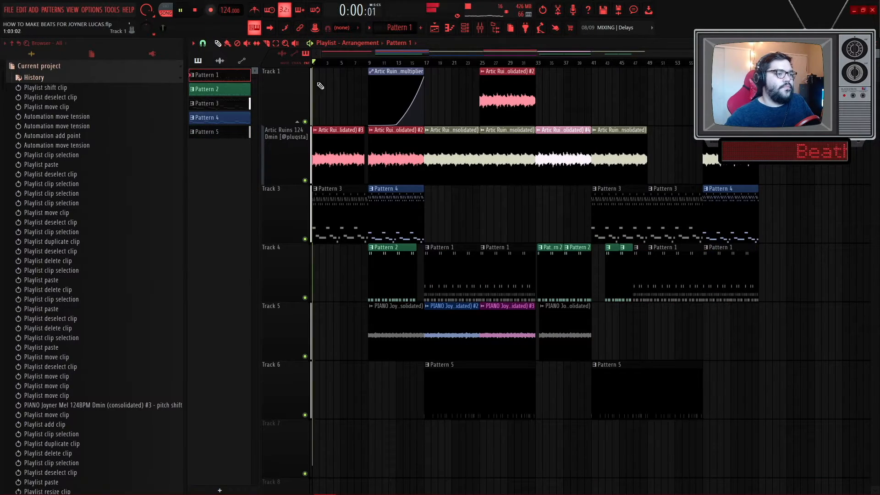
# - Rename the first audio clip on the Artic Ruins track as INTRO
pyautogui.press('space')
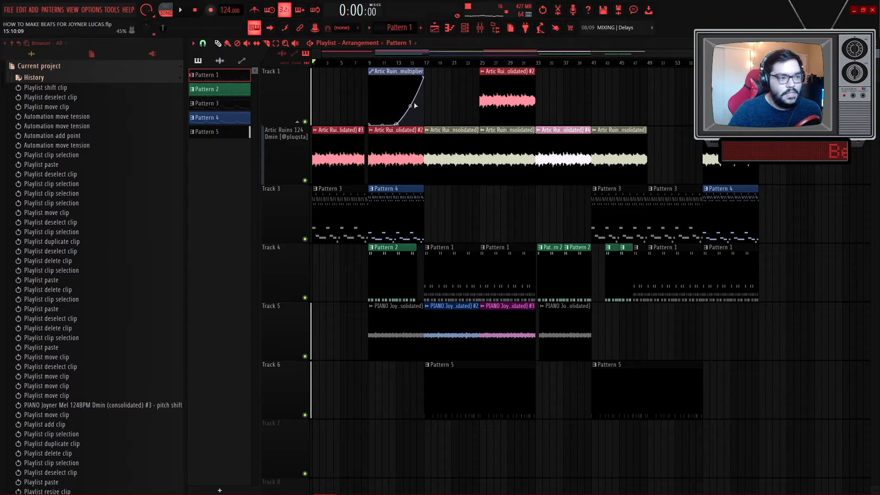
pyautogui.rightClick(344, 142)
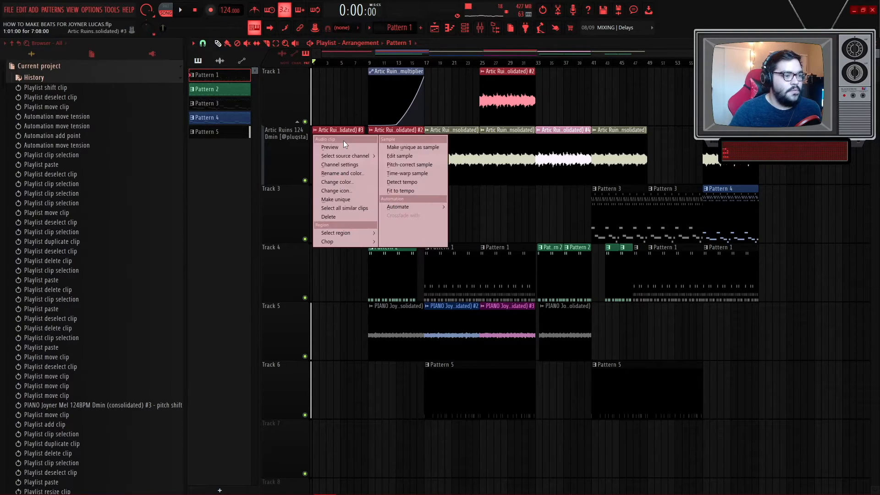
pyautogui.click(341, 175)
pyautogui.write('INTRO')
pyautogui.press('Return')
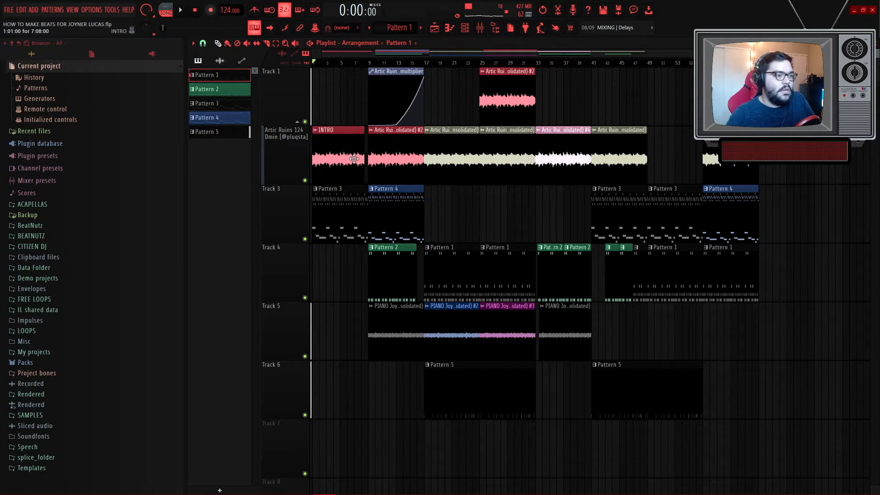
# - Rename Pattern 3 on Track 3 as PIANO 1
pyautogui.doubleClick(346, 158)
pyautogui.rightClick(554, 213)
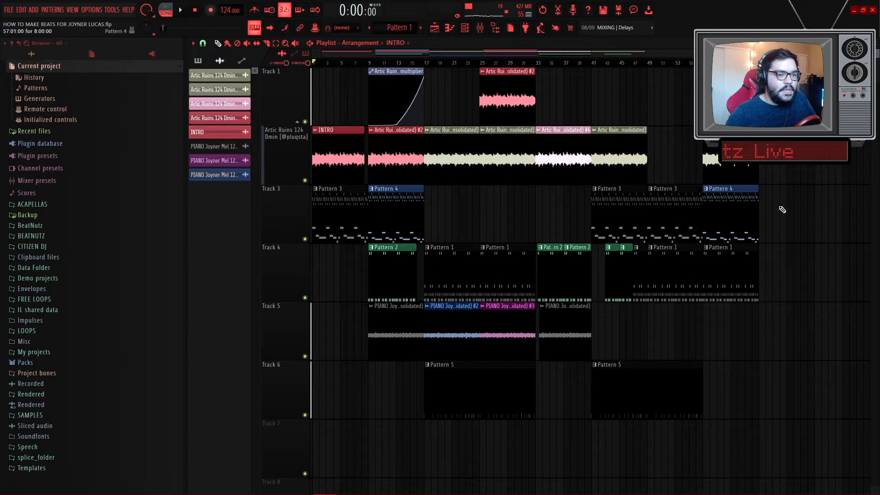
pyautogui.scroll(3, 328, 214)
pyautogui.click(315, 189)
pyautogui.click(346, 237)
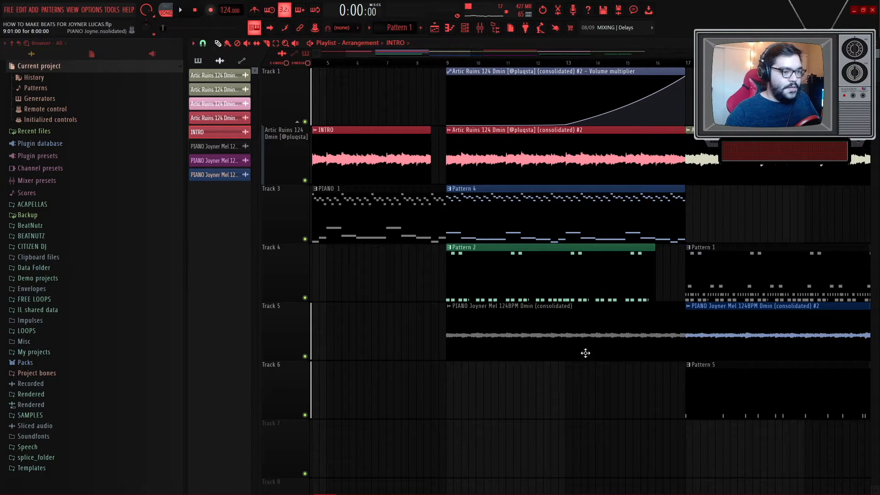
# - Rename Pattern 4 on Track 3 as PIANO 2
pyautogui.click(449, 189)
pyautogui.click(475, 237)
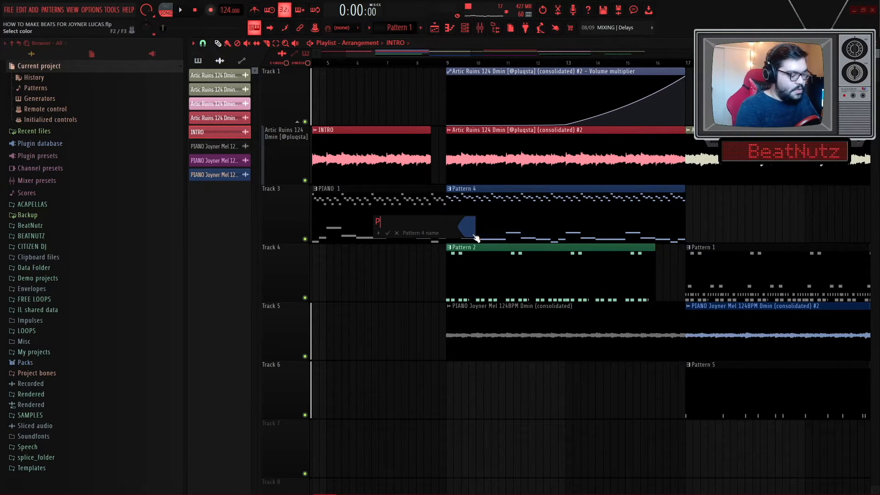
pyautogui.press('Escape')
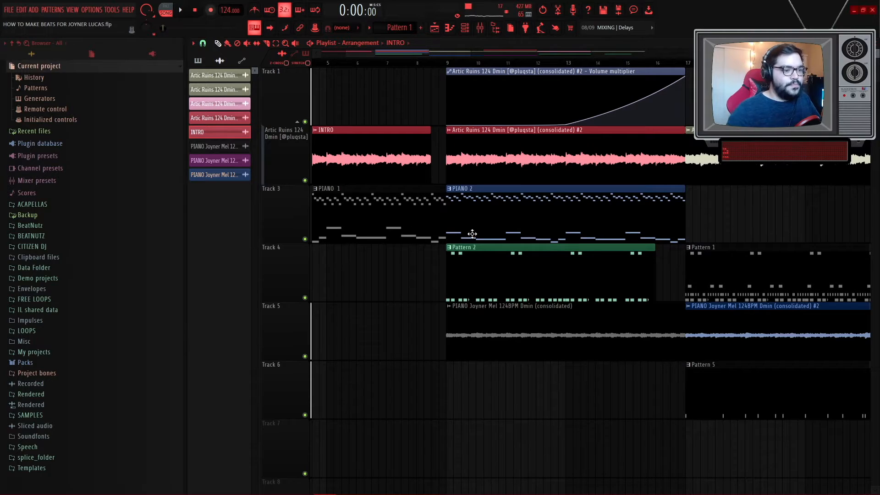
# - Rename Pattern 1 on Track 4 as HOOK HATS AND RIM
pyautogui.scroll(-5, 450, 270)
pyautogui.click(440, 247)
pyautogui.click(458, 285)
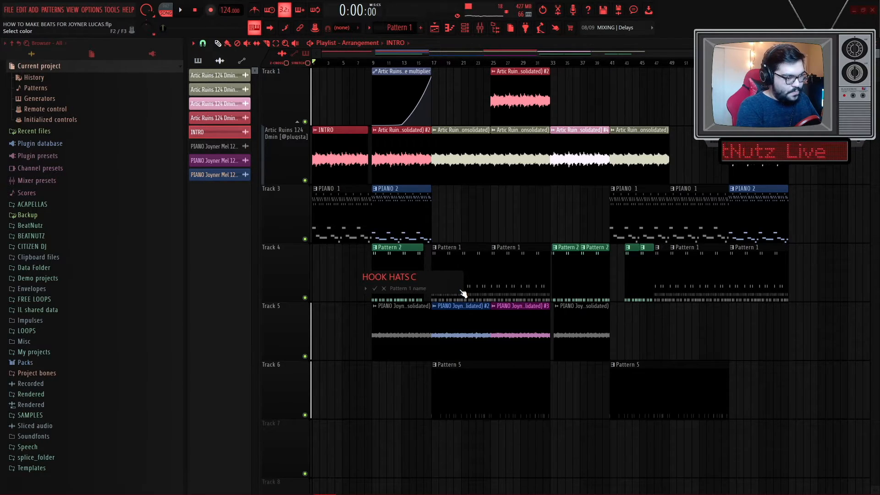
pyautogui.write('HOOK HATS AND RIM')
pyautogui.press('Return')
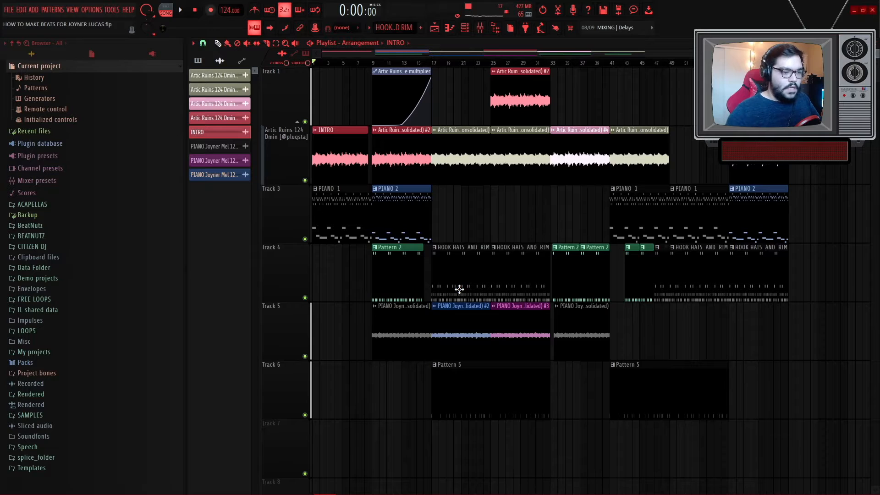
# - Rename Pattern 5 on Track 6 as KICK and play the arrangement from the start
pyautogui.click(434, 364)
pyautogui.click(472, 408)
pyautogui.write('KICK')
pyautogui.press('Return')
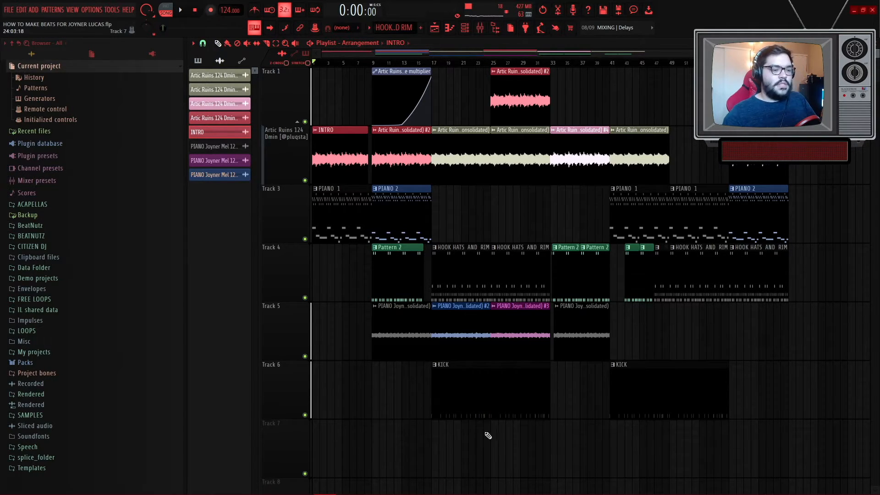
pyautogui.scroll(-1, 497, 451)
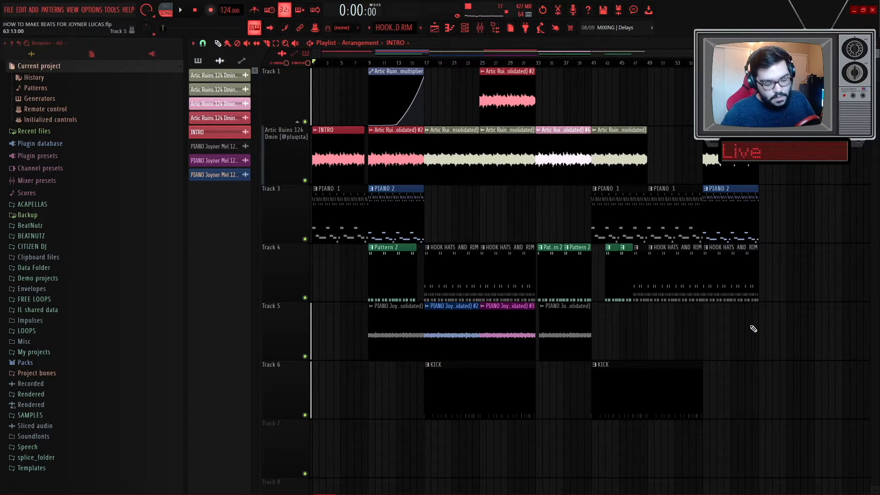
pyautogui.press('space')
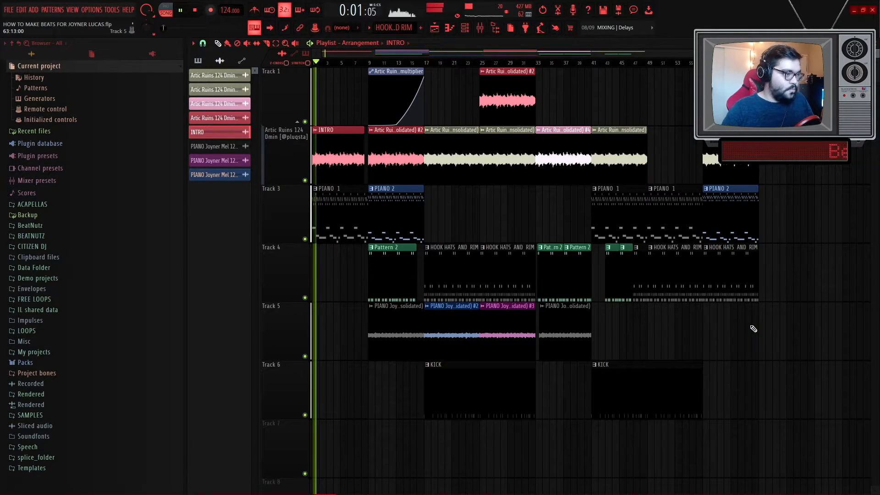
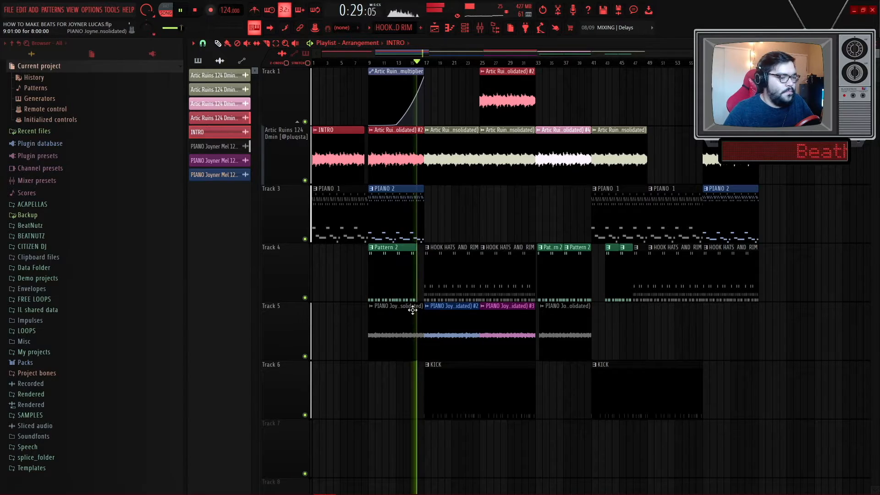
# - Add a PIANO 1 clip on Track 3 at bar 25 and play back the arrangement
pyautogui.scroll(5, 413, 292)
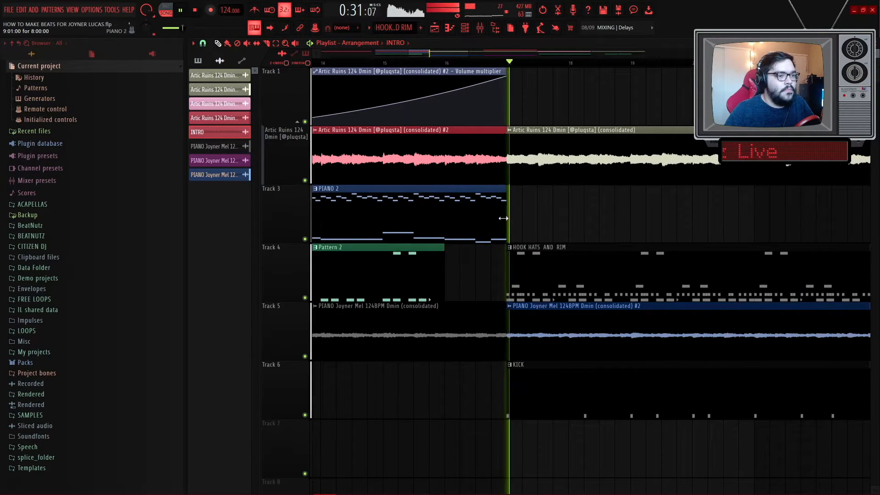
pyautogui.keyDown('ctrl'); pyautogui.keyDown('shift'); pyautogui.click(497, 322); pyautogui.keyUp('shift'); pyautogui.keyUp('ctrl')
pyautogui.moveTo(505, 320); pyautogui.dragTo(488, 320)
pyautogui.scroll(-2, 508, 275)
pyautogui.scroll(-4, 510, 251)
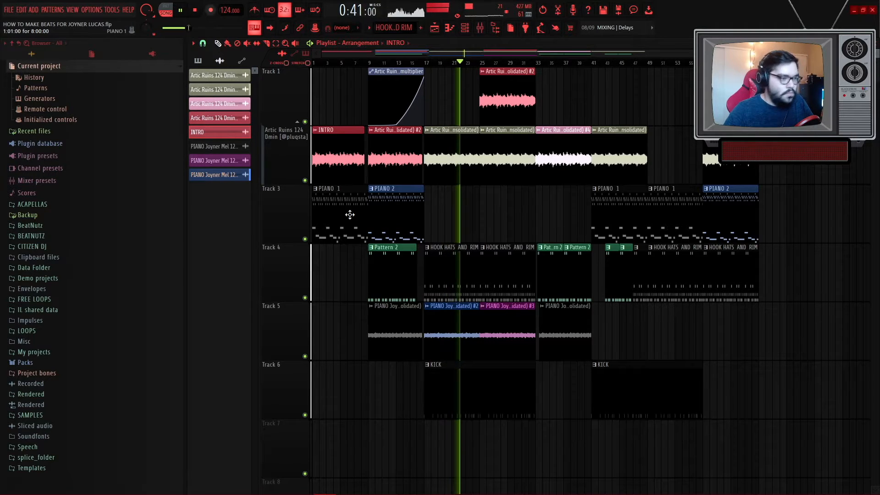
pyautogui.keyDown('alt'); pyautogui.rightClick(349, 215); pyautogui.keyUp('alt')
pyautogui.scroll(5, 485, 216)
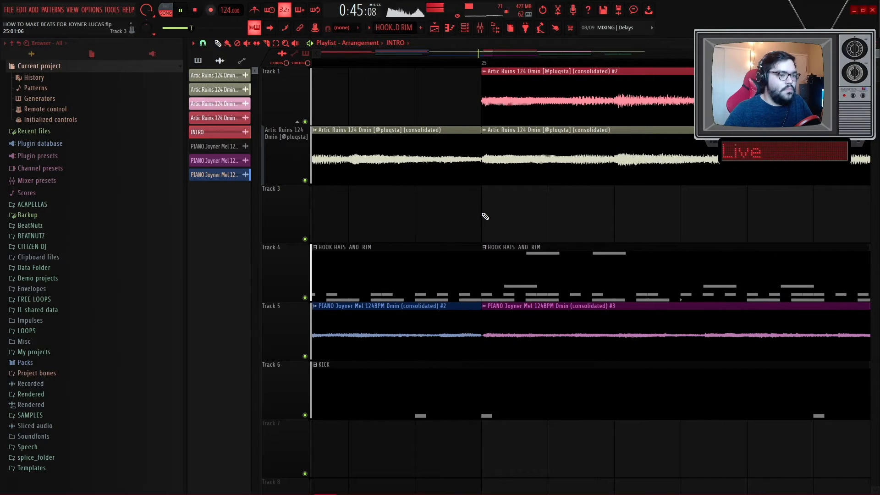
pyautogui.click(486, 216)
pyautogui.scroll(-5, 496, 218)
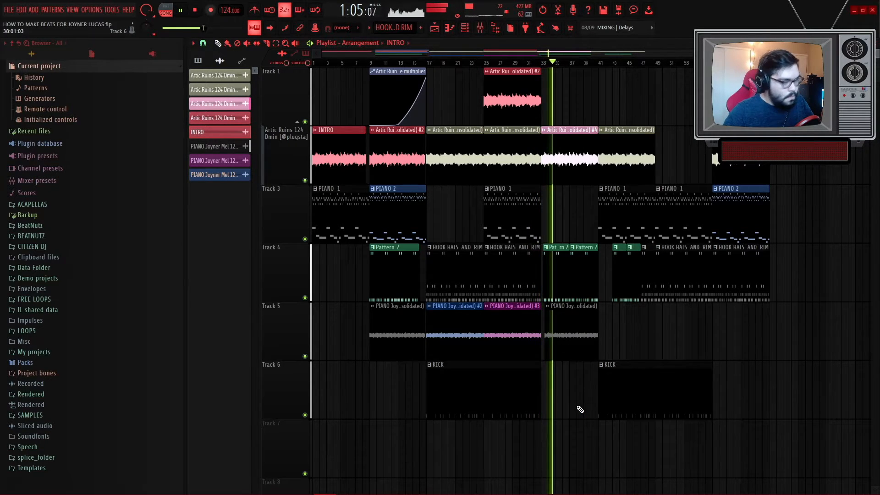
pyautogui.press('space')
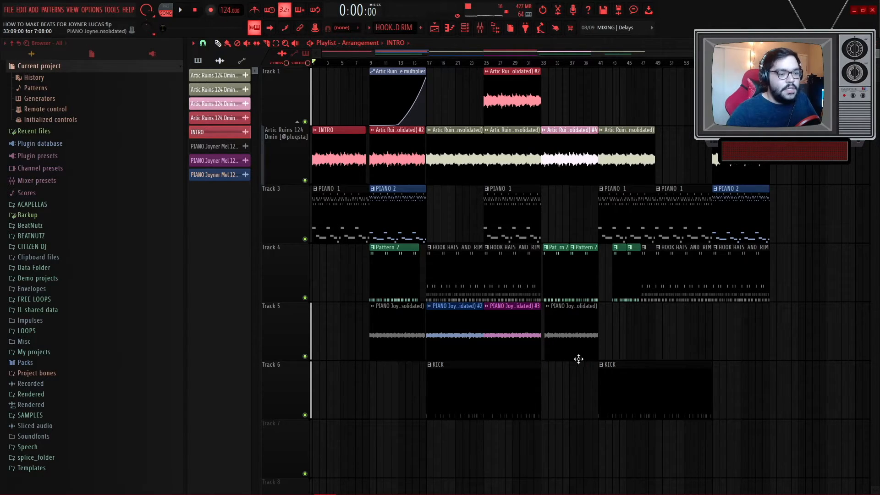
# - Try duplicating the entire arrangement after itself, then undo the duplication
pyautogui.scroll(-1, 543, 369)
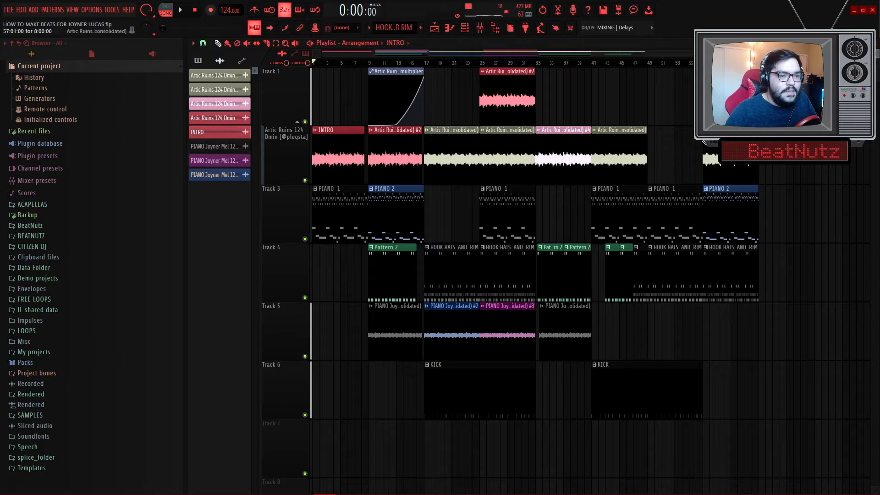
pyautogui.moveTo(773, 478); pyautogui.dragTo(399, 72)
pyautogui.hotkey('ctrl', 'b')
pyautogui.scroll(-3, 402, 74)
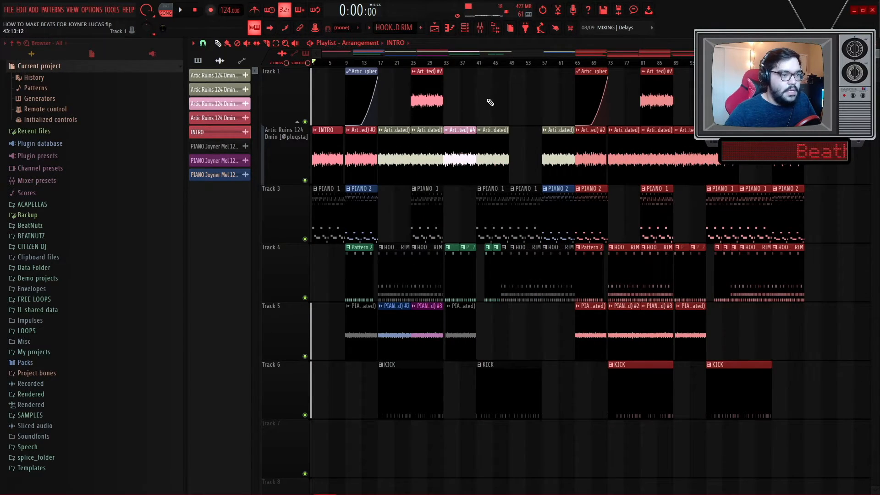
pyautogui.keyDown('ctrl'); pyautogui.click(491, 101); pyautogui.keyUp('ctrl')
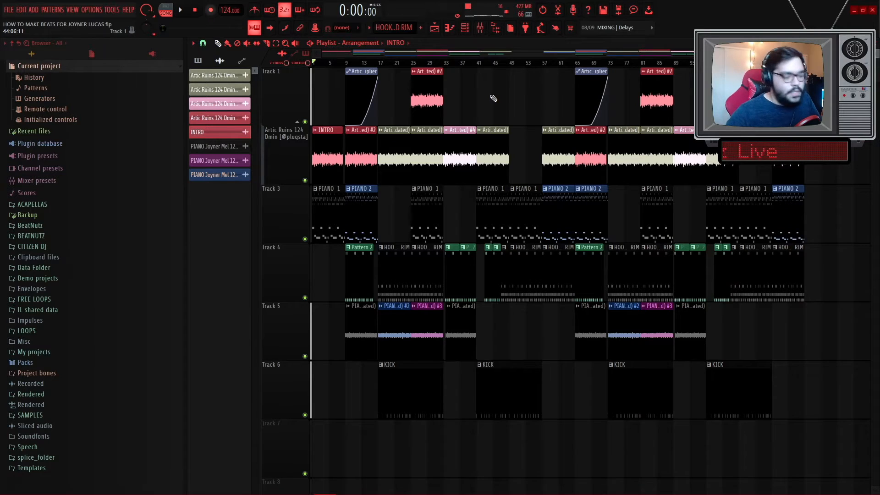
pyautogui.hotkey('ctrl', 'alt', 'z')
pyautogui.hotkey('ctrl', 'alt', 'z')
pyautogui.keyDown('ctrl'); pyautogui.click(498, 98); pyautogui.keyUp('ctrl')
pyautogui.scroll(3, 495, 99)
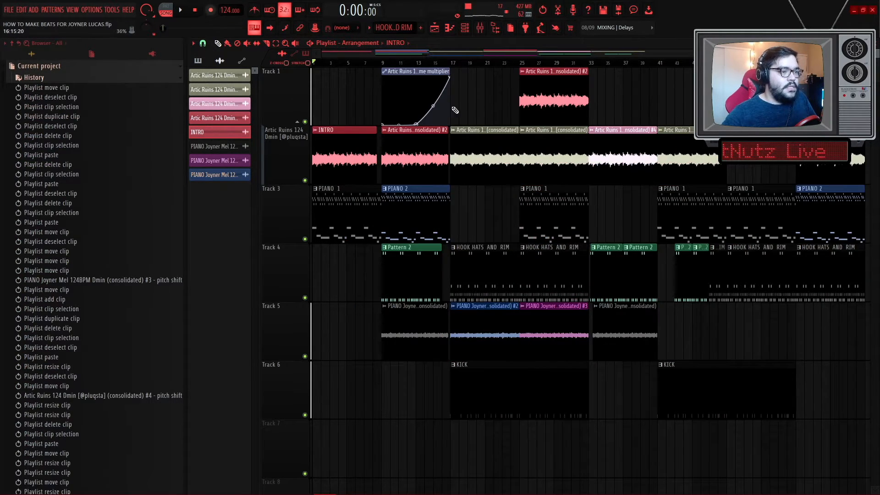
pyautogui.scroll(-1, 457, 116)
pyautogui.scroll(-1, 568, 106)
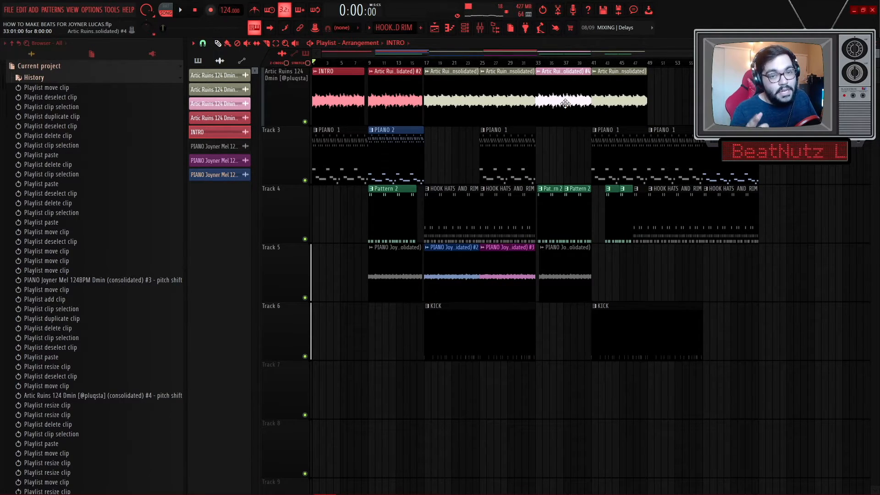
pyautogui.scroll(1, 560, 108)
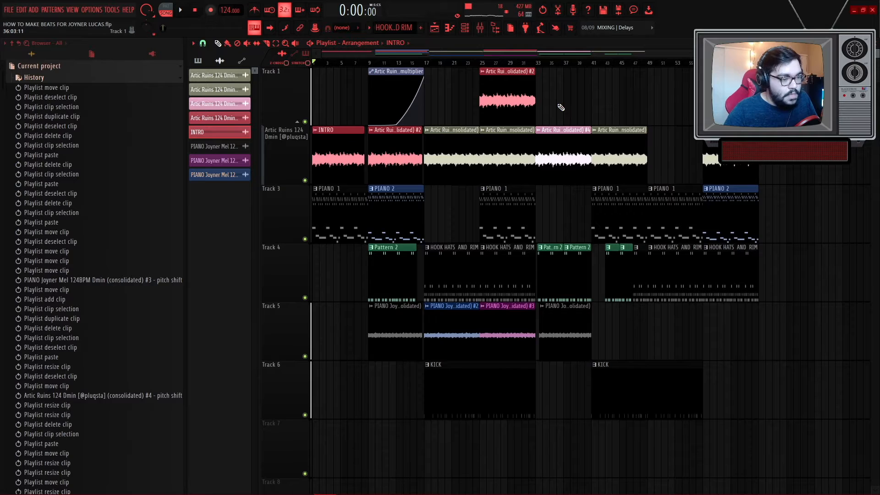
pyautogui.click(71, 69)
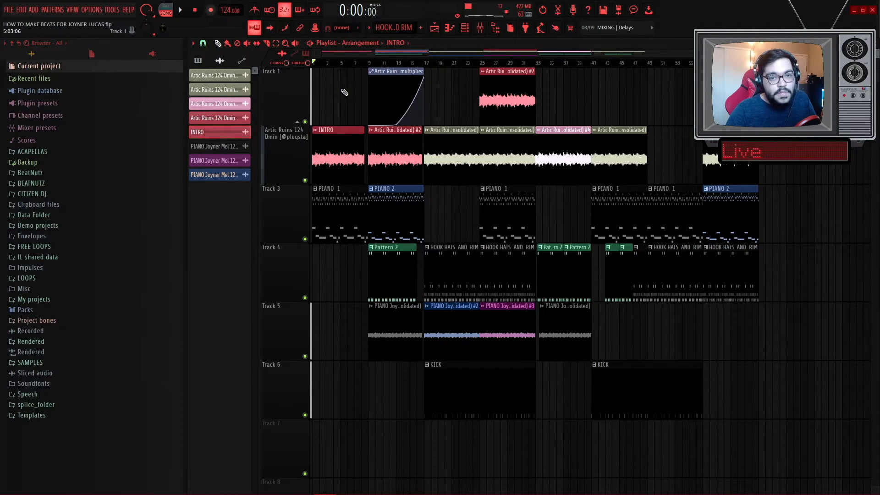
# - Create a new Pattern 6 and place it on Track 7 at bar 17
pyautogui.scroll(-1, 388, 31)
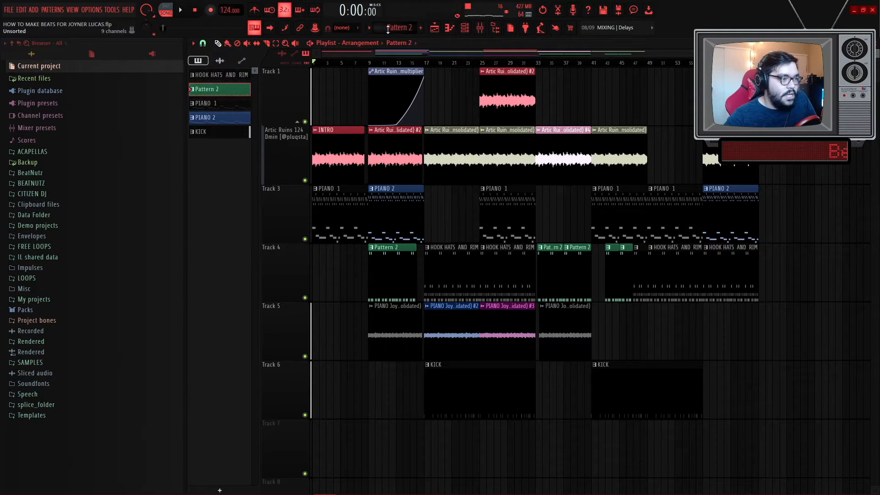
pyautogui.scroll(-2, 388, 29)
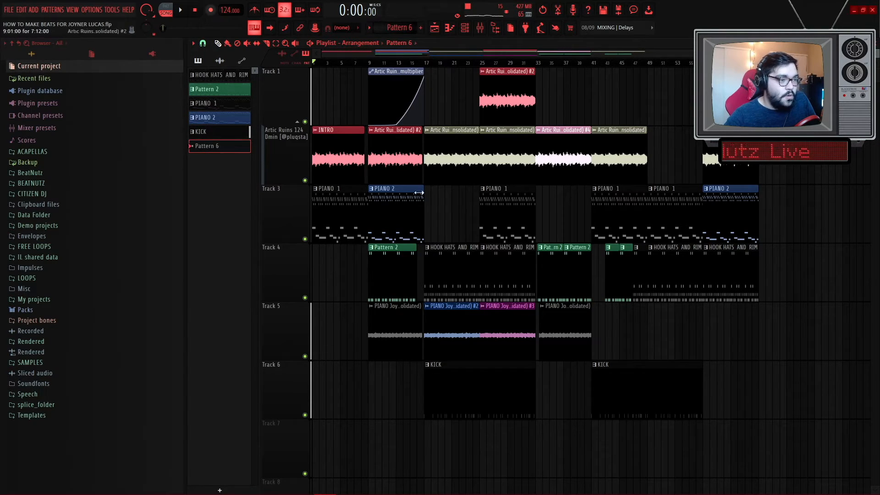
pyautogui.scroll(-1, 437, 242)
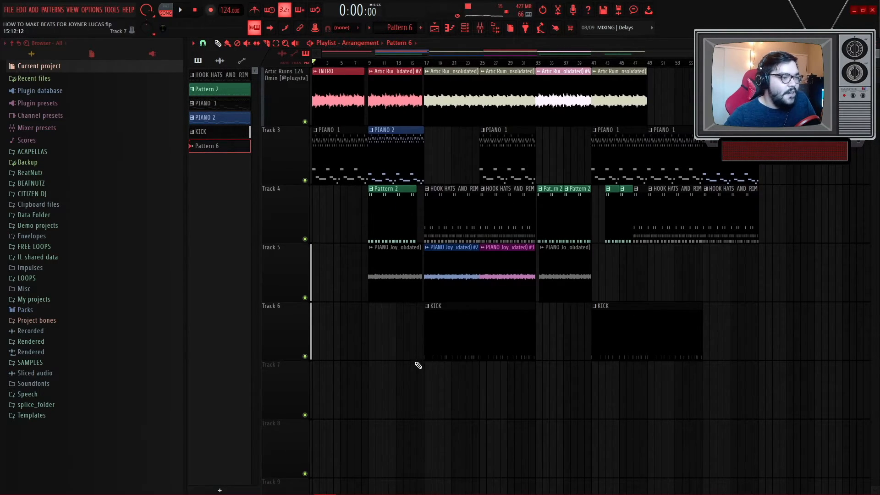
pyautogui.scroll(5, 426, 382)
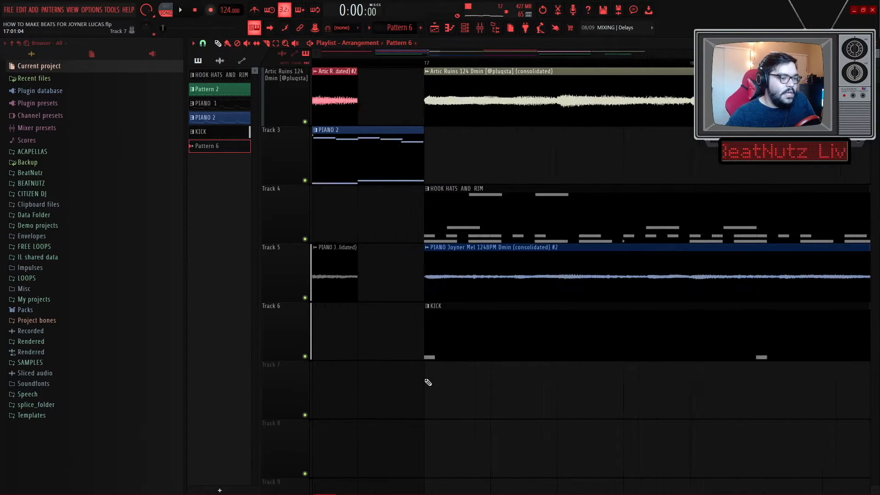
pyautogui.click(428, 382)
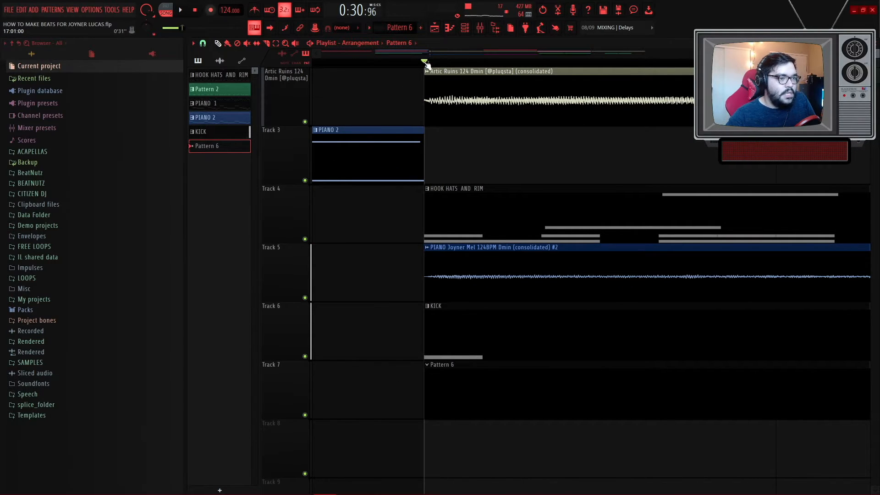
# - Set a loop selection over bars 17 to 33 and play that section back
pyautogui.scroll(-5, 425, 64)
pyautogui.scroll(1, 642, 122)
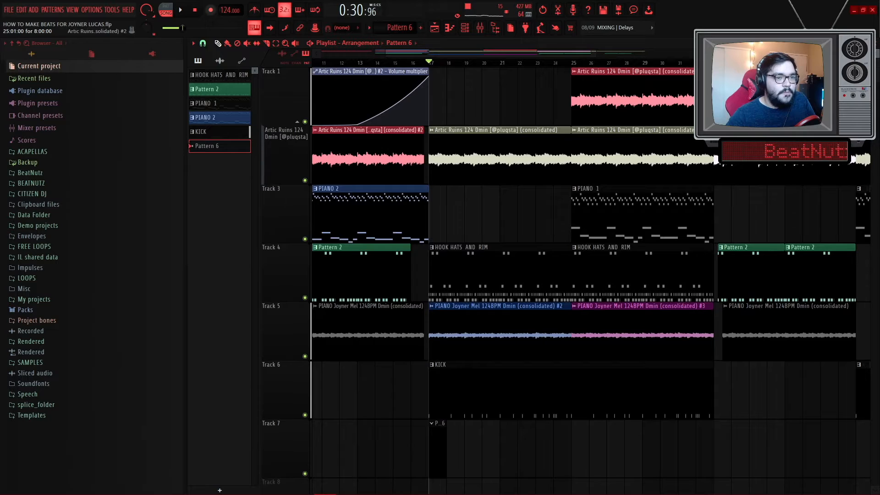
pyautogui.moveTo(713, 64); pyautogui.dragTo(430, 73)
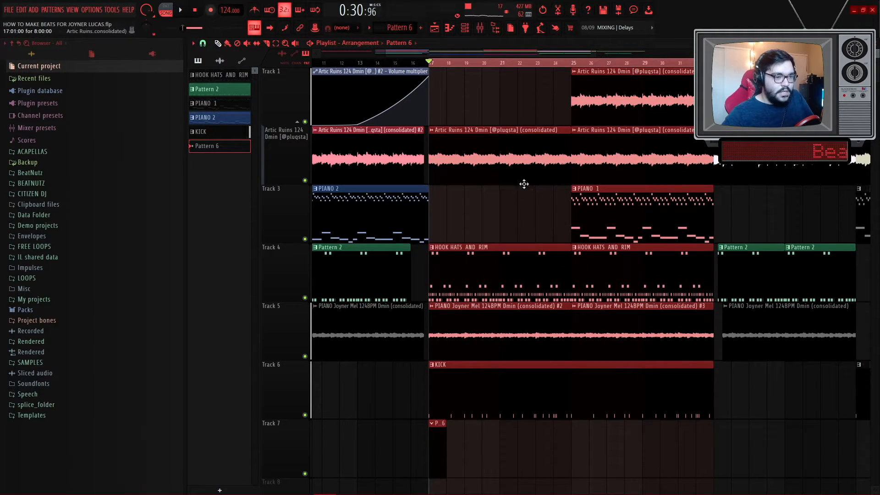
pyautogui.keyDown('ctrl'); pyautogui.click(541, 210); pyautogui.keyUp('ctrl')
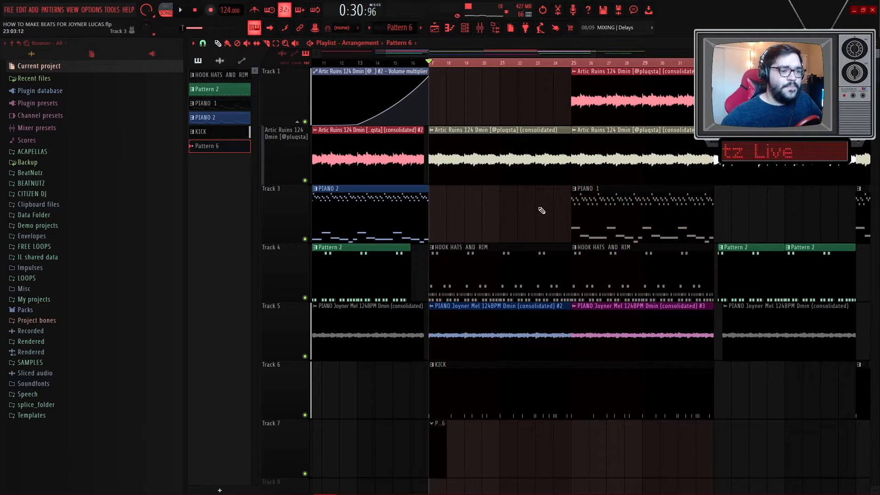
pyautogui.click(618, 211)
pyautogui.scroll(3, 459, 216)
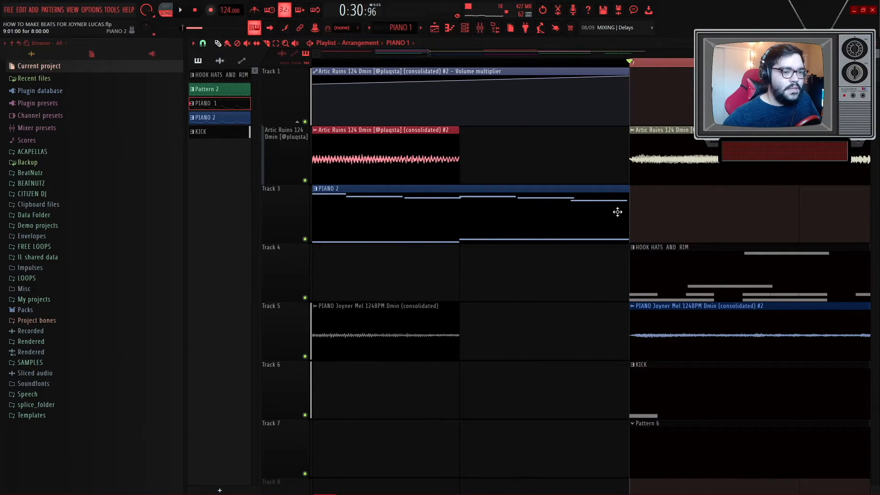
pyautogui.scroll(-3, 659, 209)
pyautogui.press('space')
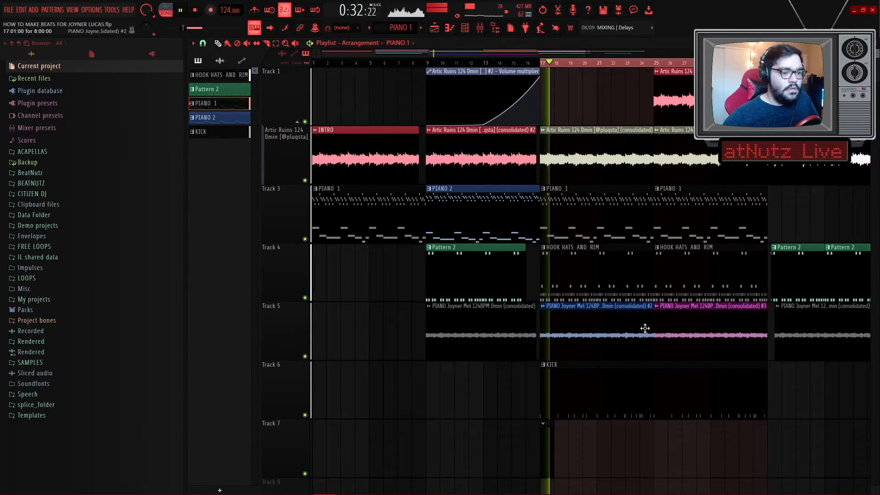
pyautogui.press('space')
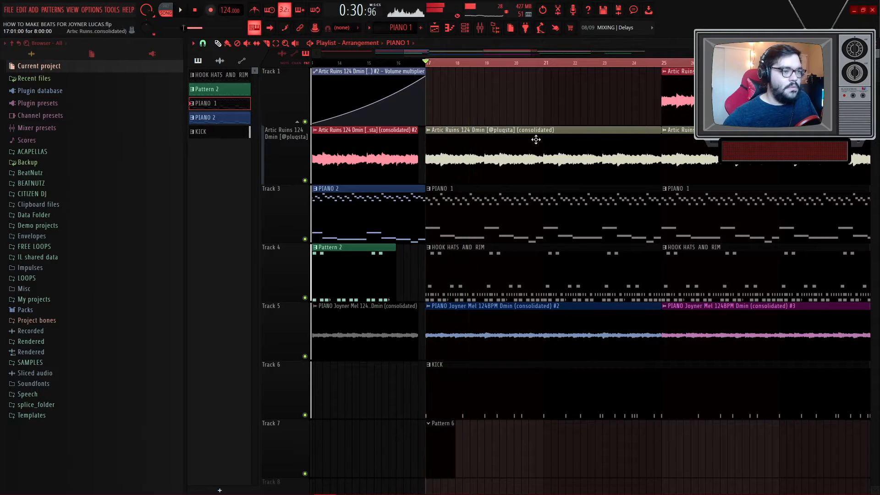
# - Show all channels in the channel rack and link the three PIANO Joyner Mel audio channels to mixer inserts 13 to 15
pyautogui.click(481, 28)
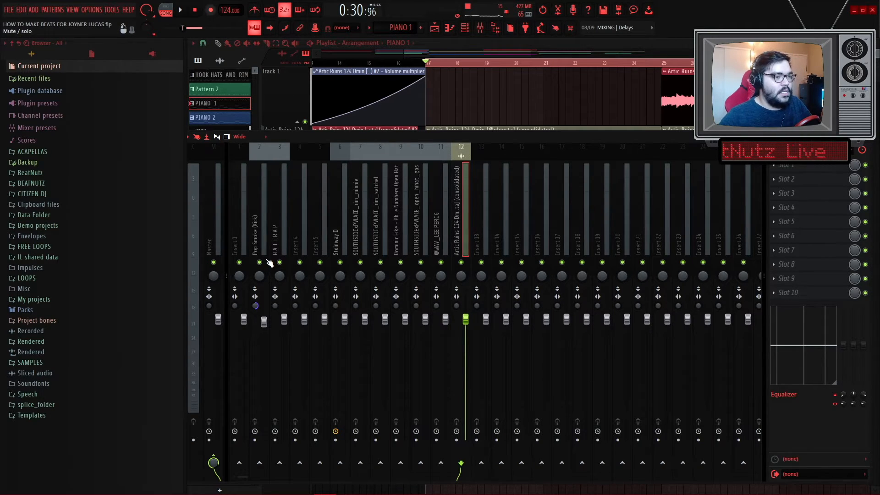
pyautogui.press('space')
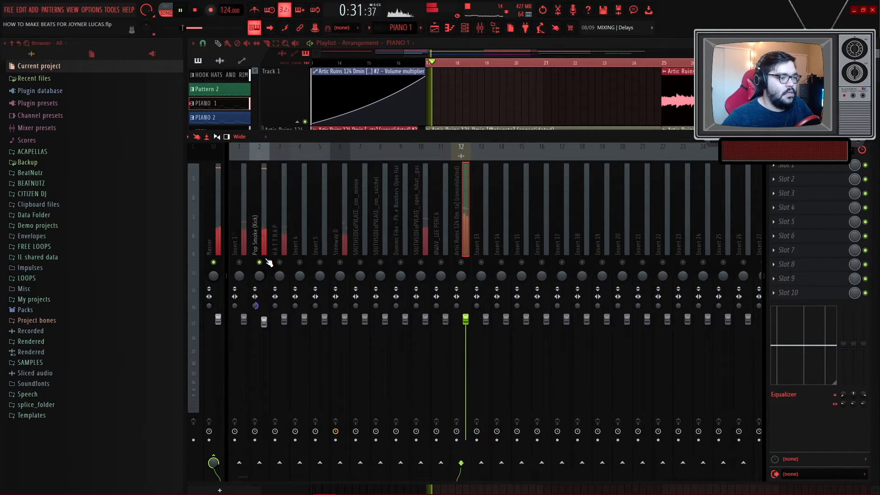
pyautogui.click(513, 87)
pyautogui.press('space')
pyautogui.press('F6')
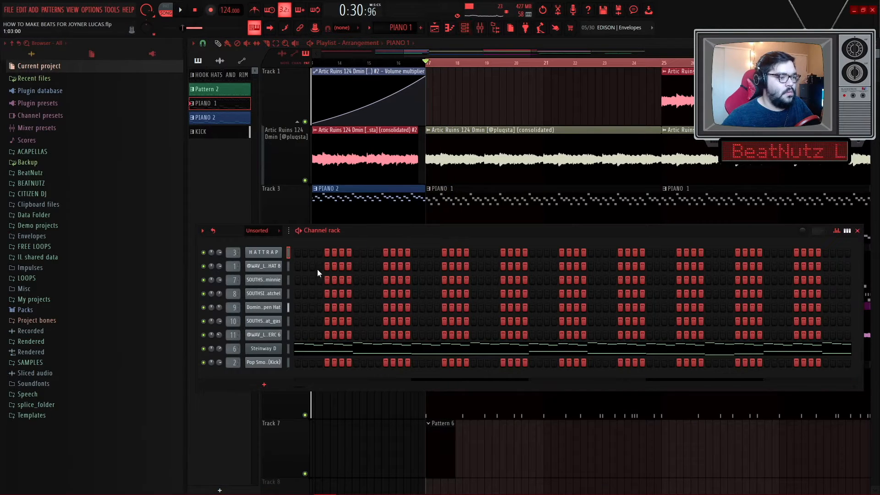
pyautogui.click(260, 235)
pyautogui.click(255, 242)
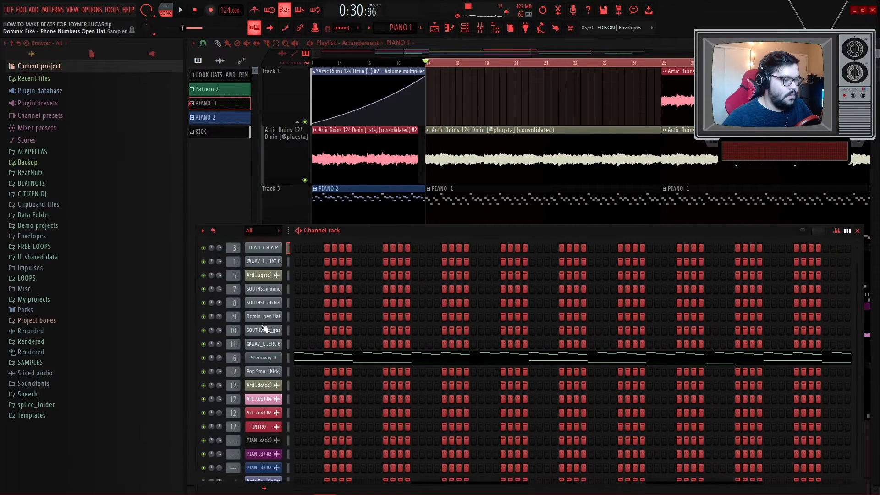
pyautogui.click(288, 425)
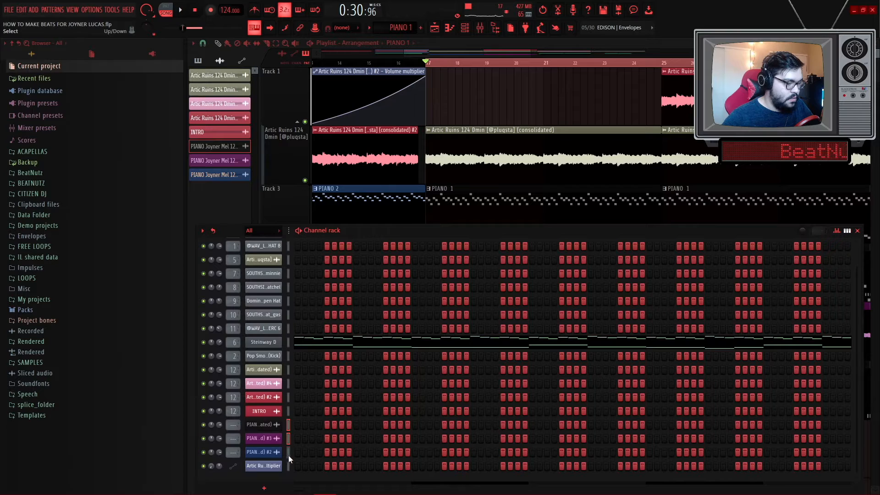
pyautogui.click(480, 28)
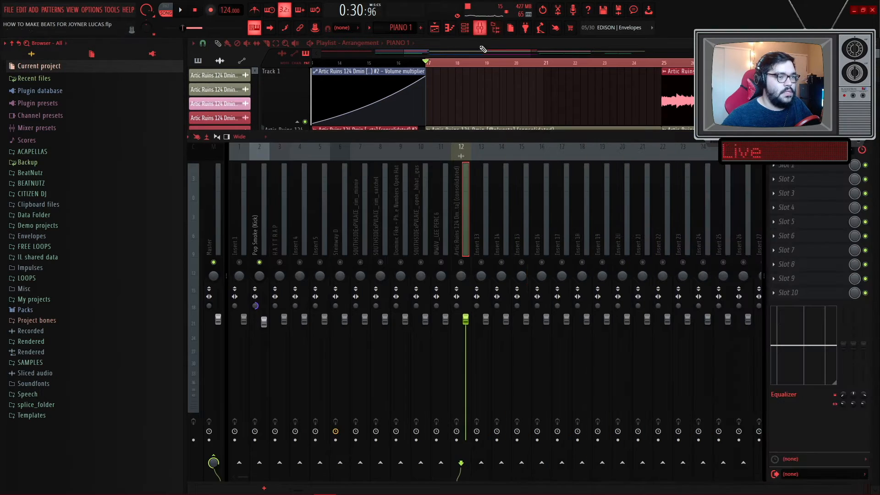
pyautogui.click(486, 230)
pyautogui.hotkey('ctrl', 'l')
# - Add Fruity Parametric EQ 2 to the Steinway D mixer insert and load its 40Hz + 16kHz cut preset
pyautogui.press('space')
pyautogui.press('space')
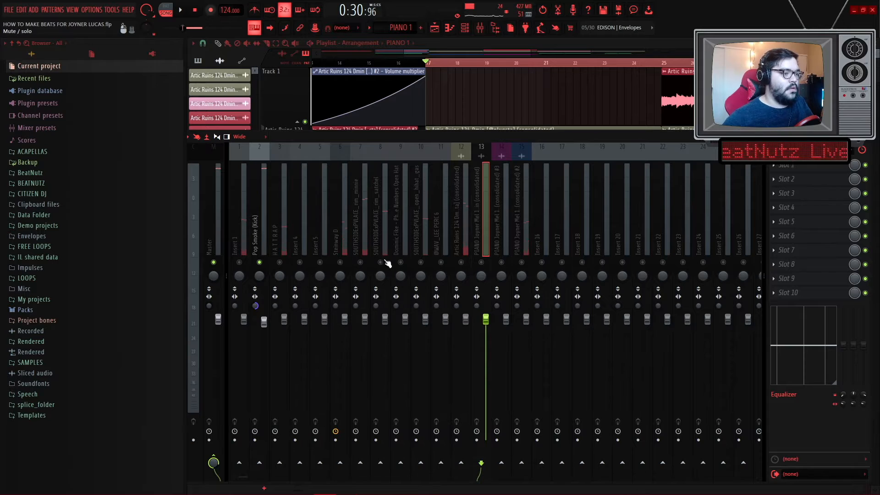
pyautogui.click(344, 265)
pyautogui.press('space')
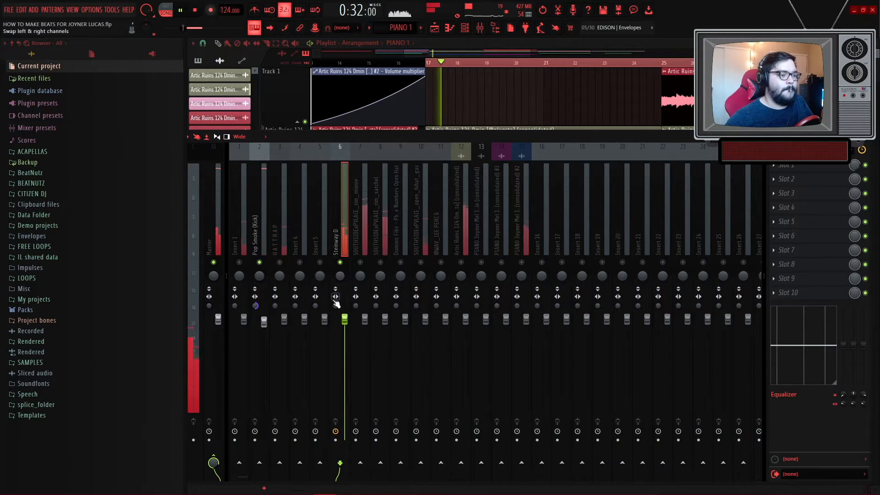
pyautogui.press('F9')
pyautogui.press('F9')
pyautogui.press('space')
pyautogui.click(788, 172)
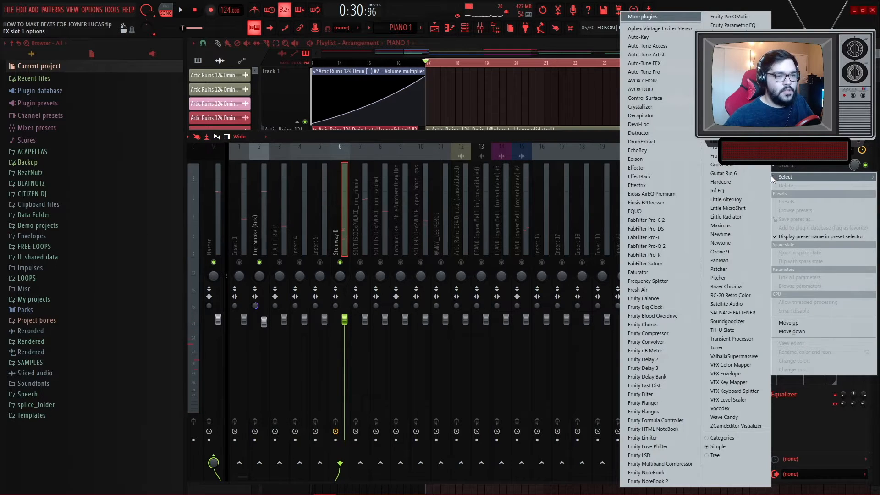
pyautogui.moveTo(785, 179)
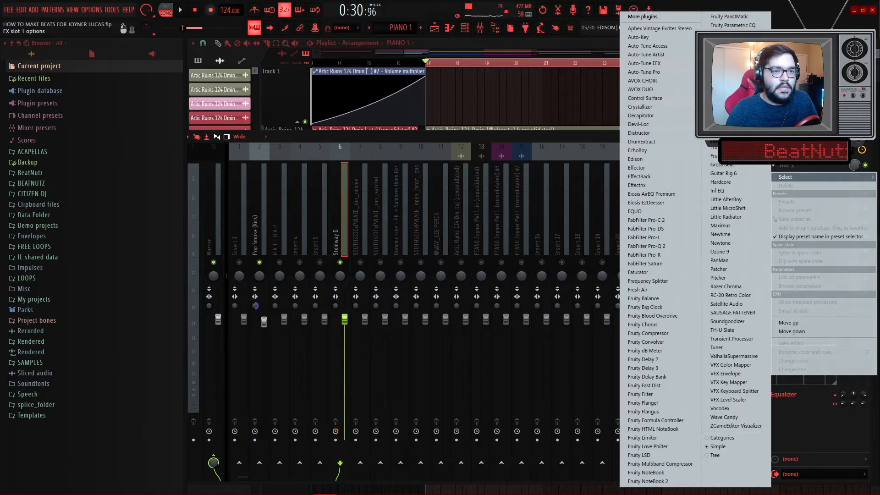
pyautogui.click(729, 42)
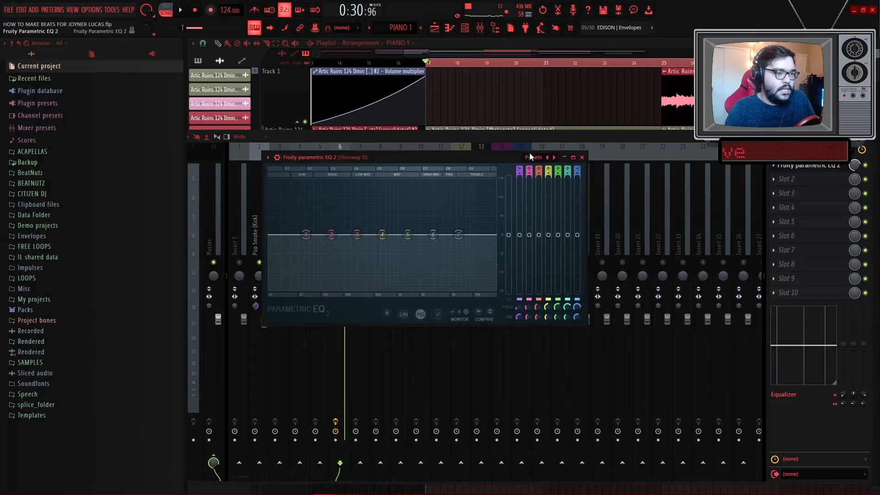
pyautogui.click(533, 157)
pyautogui.click(551, 209)
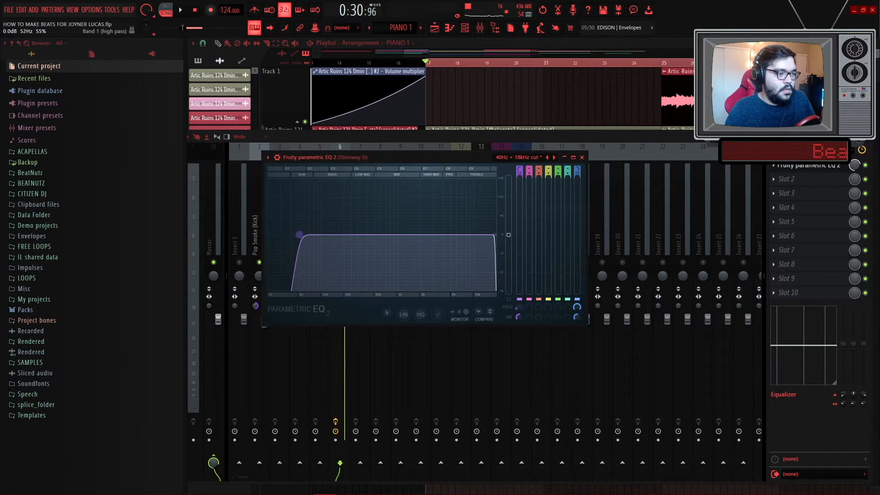
# - Lower the high cut of the Steinway D insert's EQ while playing the section back
pyautogui.press('space')
pyautogui.moveTo(325, 235); pyautogui.dragTo(322, 235)
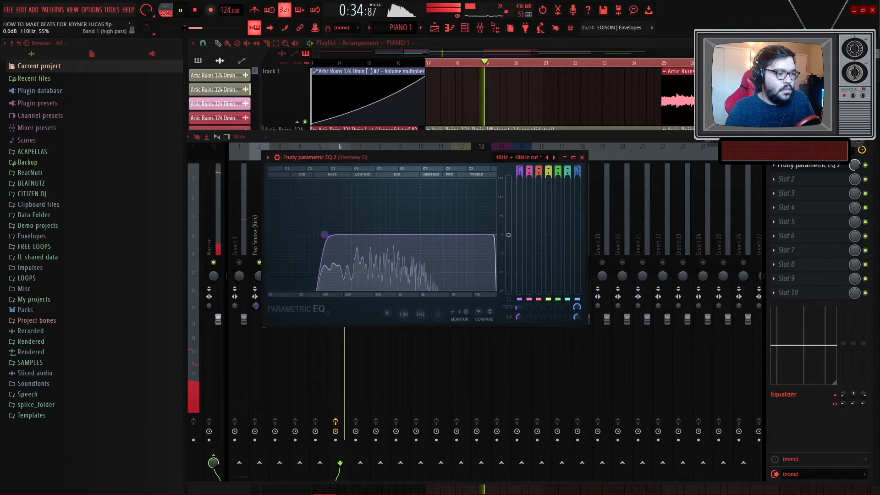
pyautogui.moveTo(494, 234); pyautogui.dragTo(452, 234)
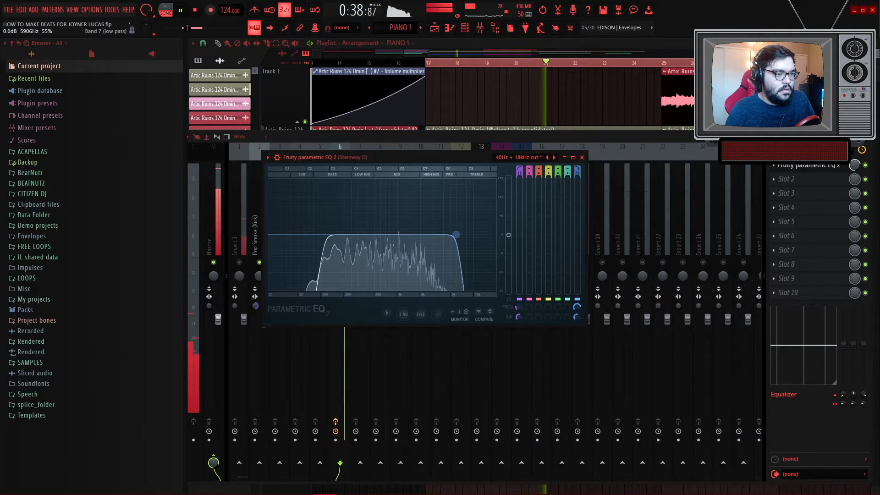
pyautogui.moveTo(472, 159); pyautogui.dragTo(516, 287)
pyautogui.press('Escape')
# - Select the Artic Ruins 124 Dmin mixer insert and lower its volume fader
pyautogui.press('space')
pyautogui.click(463, 233)
pyautogui.press('space')
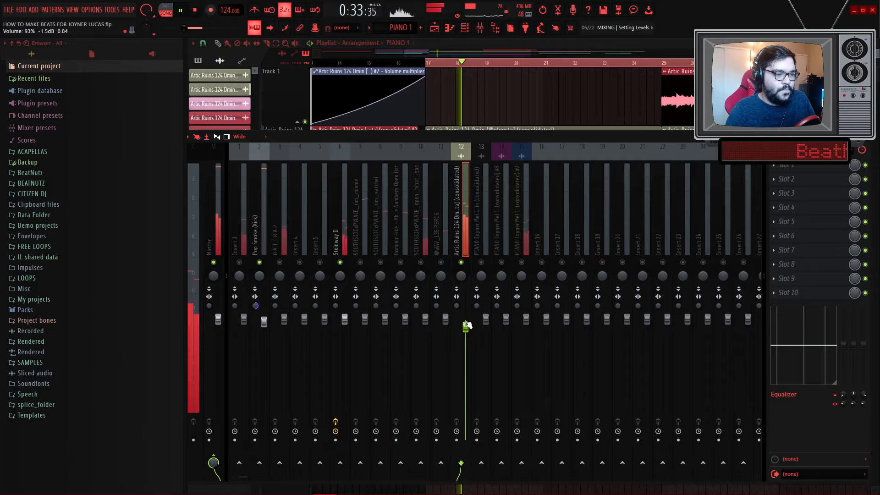
pyautogui.moveTo(467, 324); pyautogui.dragTo(466, 343)
# - Add Fruity Parametric EQ 2 to the first effect slot of the Artic Ruins insert
pyautogui.click(779, 167)
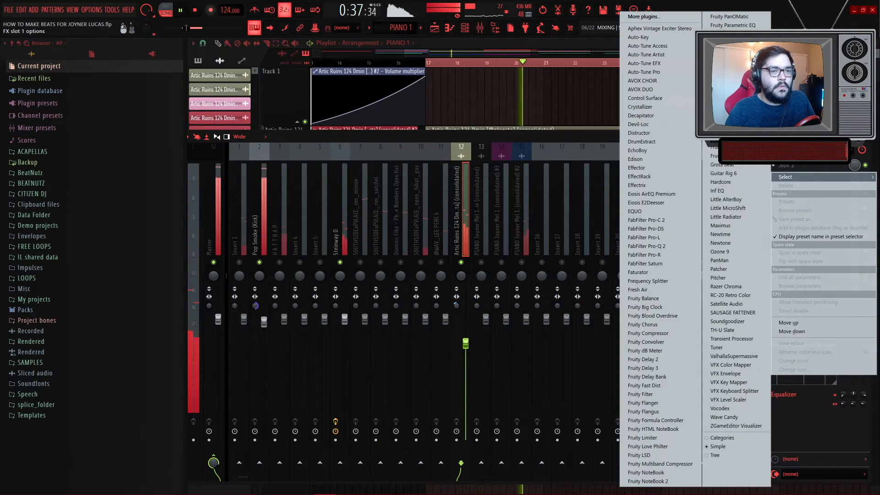
pyautogui.click(732, 33)
pyautogui.press('space')
pyautogui.moveTo(421, 118); pyautogui.dragTo(674, 318)
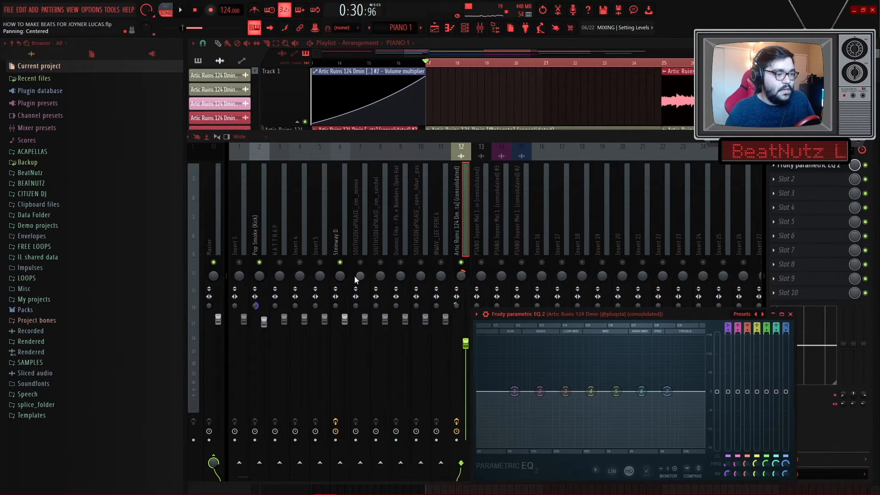
# - Load the 20Hz + 18kHz cut preset on the Artic Ruins EQ and raise its low cut frequency
pyautogui.press('space')
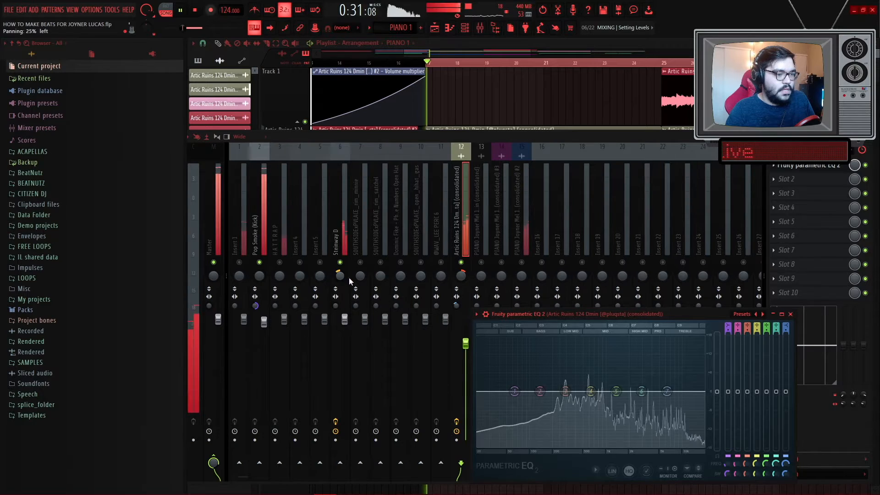
pyautogui.click(464, 233)
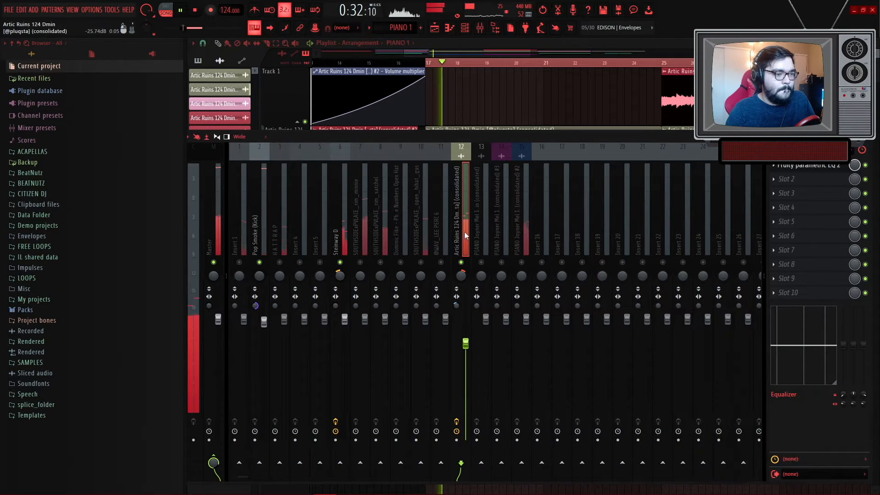
pyautogui.click(791, 169)
pyautogui.moveTo(608, 312); pyautogui.dragTo(568, 191)
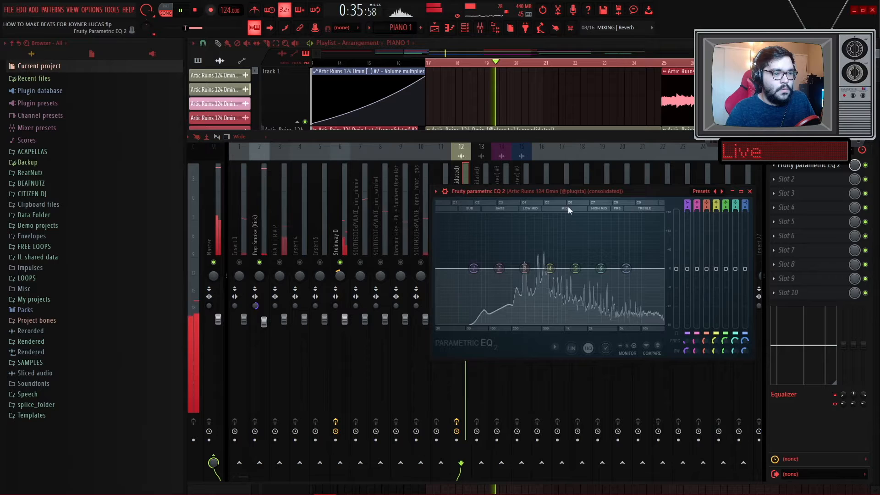
pyautogui.click(702, 191)
pyautogui.click(724, 223)
pyautogui.moveTo(431, 274); pyautogui.dragTo(491, 269)
pyautogui.moveTo(662, 269); pyautogui.dragTo(660, 268)
pyautogui.moveTo(491, 268); pyautogui.dragTo(499, 269)
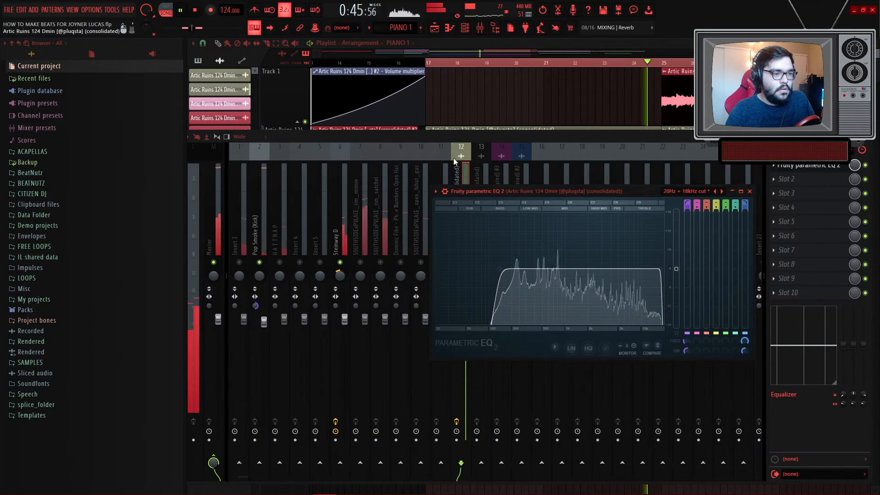
# - Toggle mutes on several drum and percussion mixer inserts to audition the mix
pyautogui.click(452, 159)
pyautogui.click(279, 262)
pyautogui.click(240, 262)
pyautogui.click(240, 262)
pyautogui.click(380, 263)
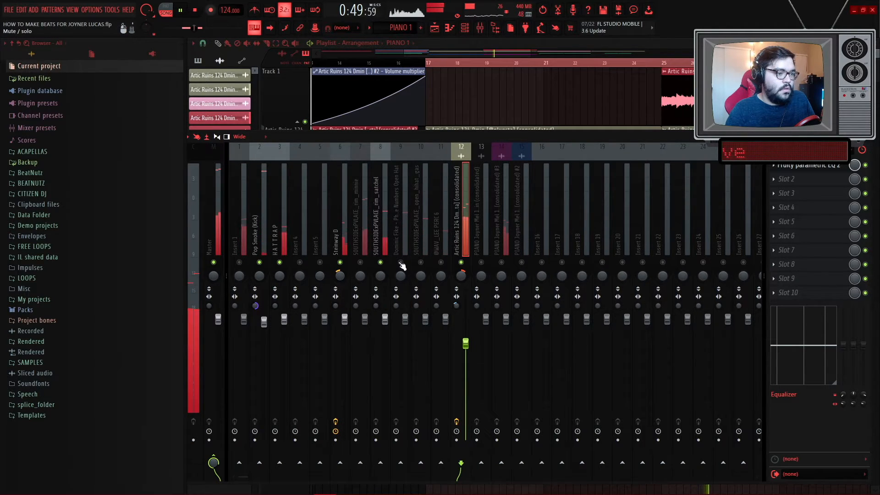
pyautogui.click(360, 262)
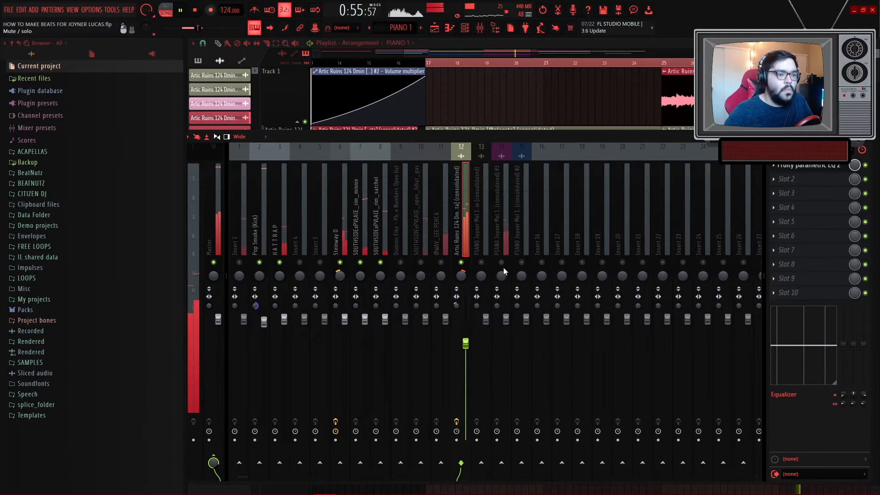
# - Lower the faders and raise the stereo separation on the PIANO Joyner Mel inserts 14 and 15
pyautogui.click(504, 239)
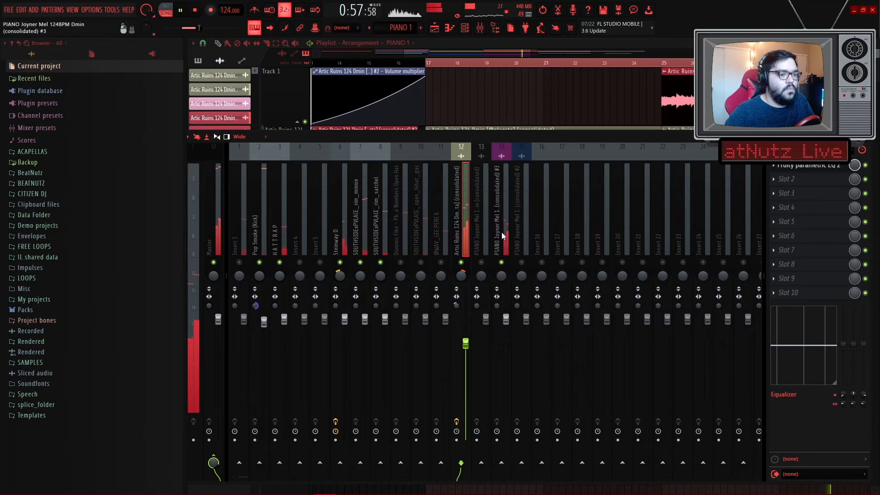
pyautogui.moveTo(496, 304); pyautogui.dragTo(495, 289)
pyautogui.moveTo(506, 318); pyautogui.dragTo(506, 344)
pyautogui.click(521, 262)
pyautogui.click(526, 247)
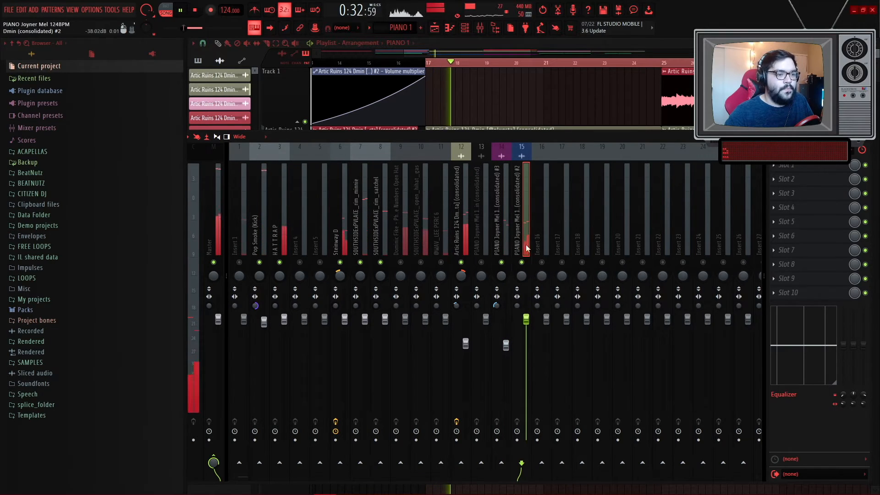
pyautogui.moveTo(526, 320); pyautogui.dragTo(526, 340)
pyautogui.moveTo(517, 306); pyautogui.dragTo(517, 294)
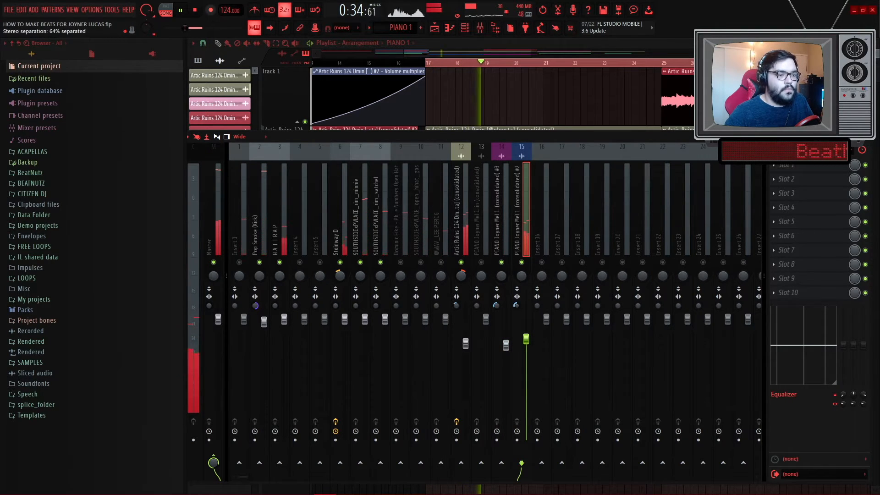
pyautogui.click(502, 228)
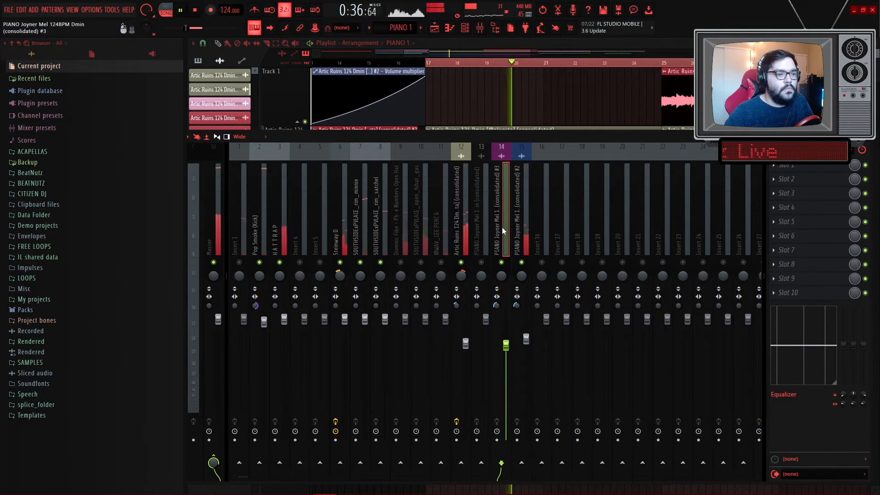
# - Play the section while auditioning the piano, Steinway, rim and kick inserts
pyautogui.press('space')
pyautogui.click(501, 262)
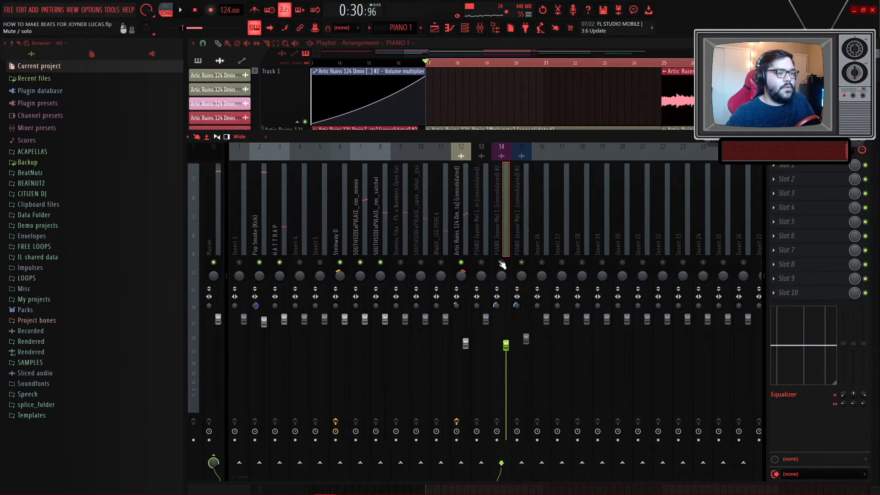
pyautogui.click(345, 227)
pyautogui.press('space')
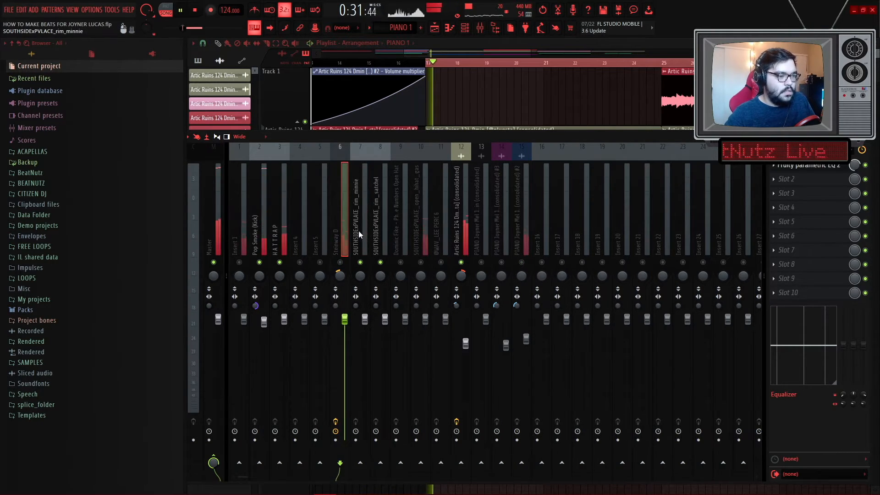
pyautogui.click(358, 230)
pyautogui.click(283, 232)
pyautogui.click(263, 229)
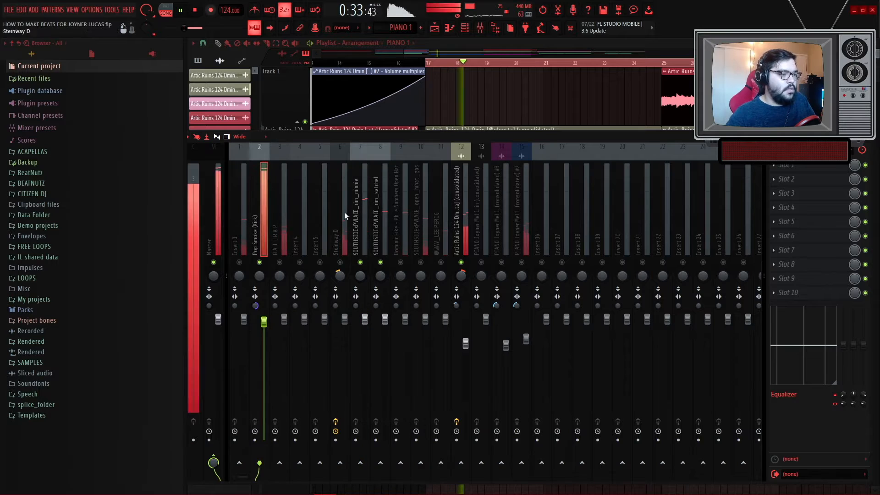
# - Stretch the Pattern 6 clip on Track 7 to span bars 17 to 33
pyautogui.click(465, 108)
pyautogui.scroll(-2, 488, 326)
pyautogui.press('space')
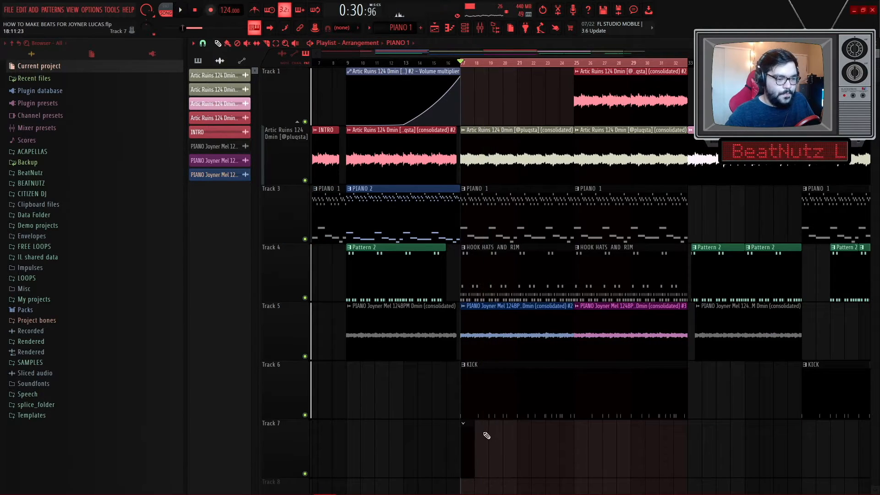
pyautogui.moveTo(474, 428); pyautogui.dragTo(660, 438)
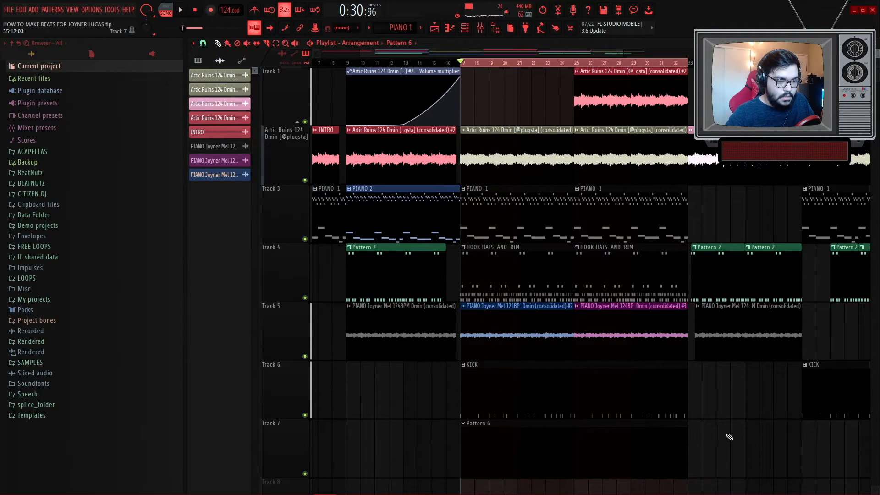
# - Open Pattern 6 and browse to the BEATNUTZ drums 808 folder
pyautogui.doubleClick(591, 440)
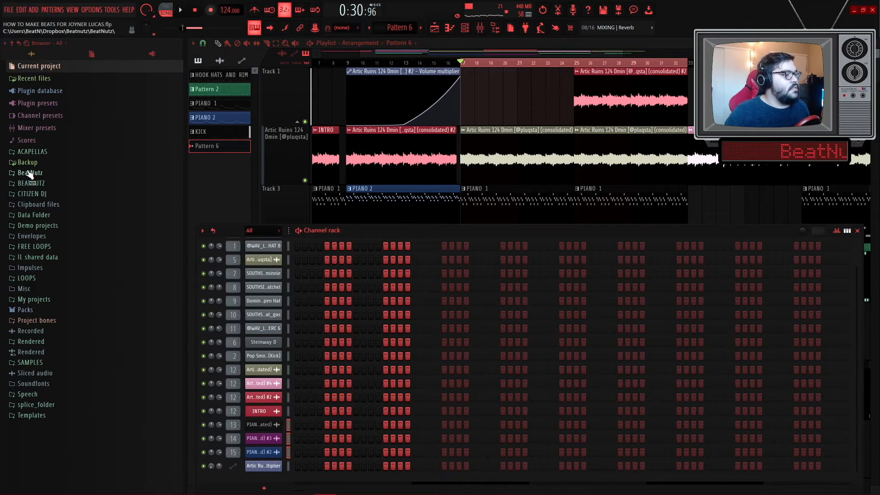
pyautogui.click(37, 184)
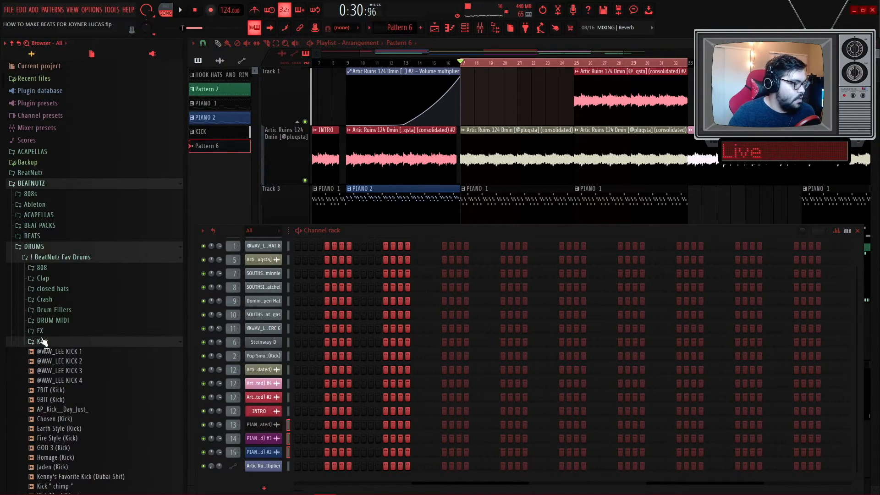
pyautogui.click(42, 269)
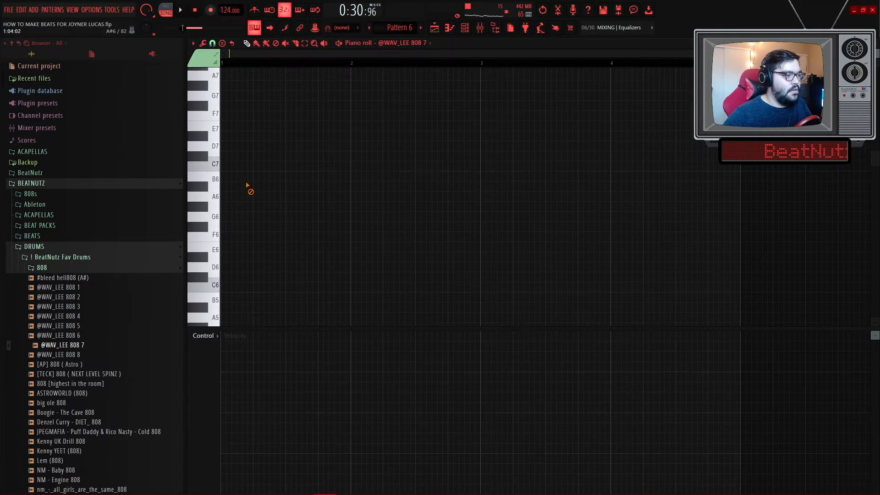
pyautogui.press('space')
pyautogui.scroll(3, 223, 160)
pyautogui.press('space')
pyautogui.moveTo(232, 147); pyautogui.dragTo(378, 161)
pyautogui.press('space')
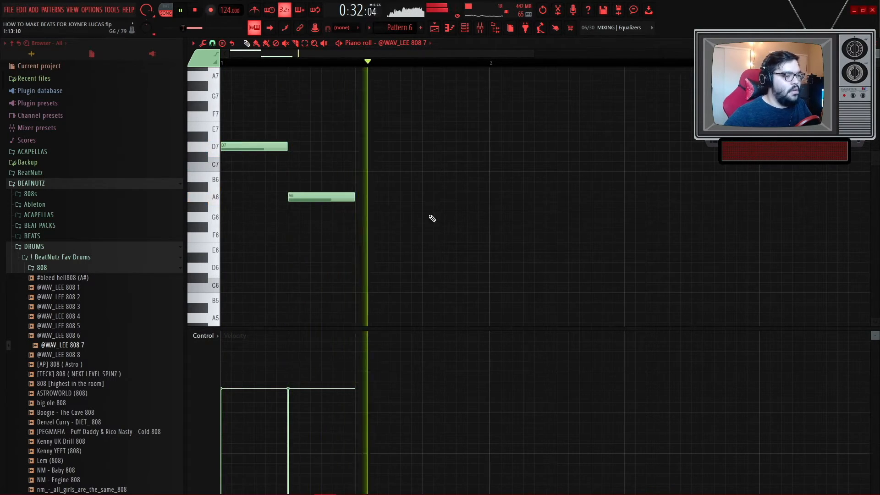
pyautogui.click(559, 198)
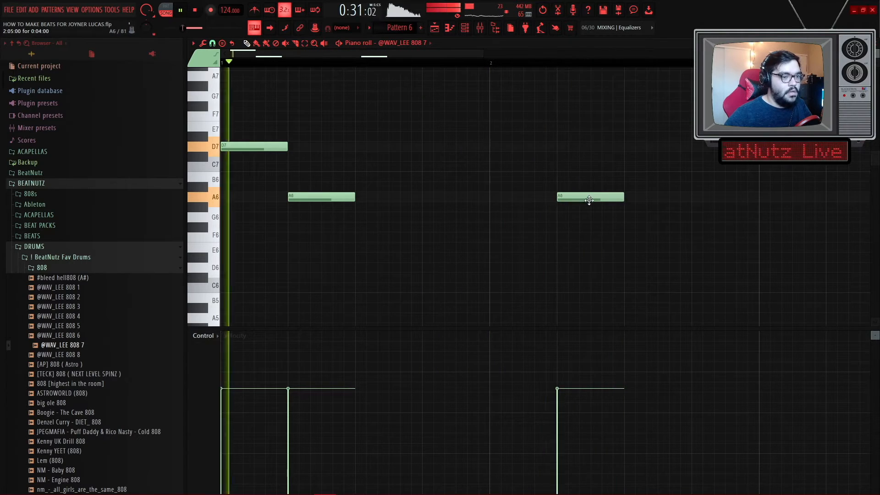
# - Edit the remaining 808 melody notes in the first bars
pyautogui.scroll(-2, 523, 242)
pyautogui.scroll(1, 458, 247)
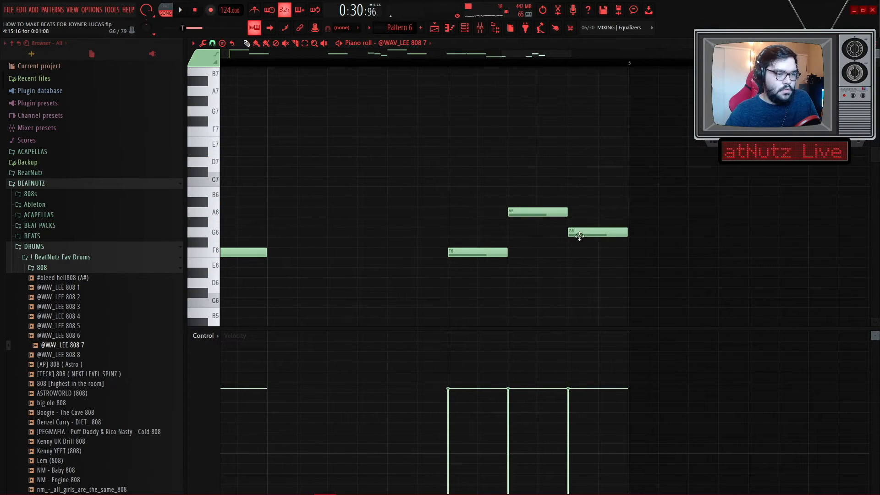
pyautogui.moveTo(597, 273); pyautogui.dragTo(462, 191)
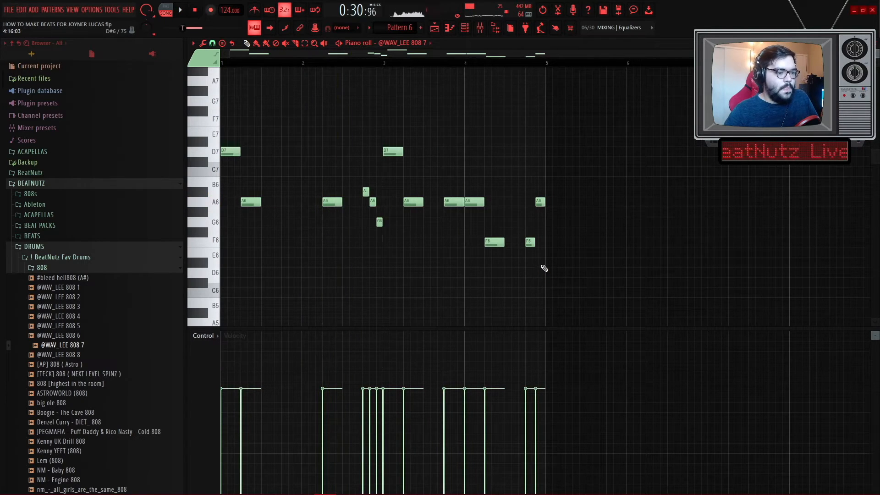
# - Select all the 808 notes and duplicate them to double the pattern's length
pyautogui.hotkey('ctrl', 'a')
pyautogui.hotkey('ctrl', 'b')
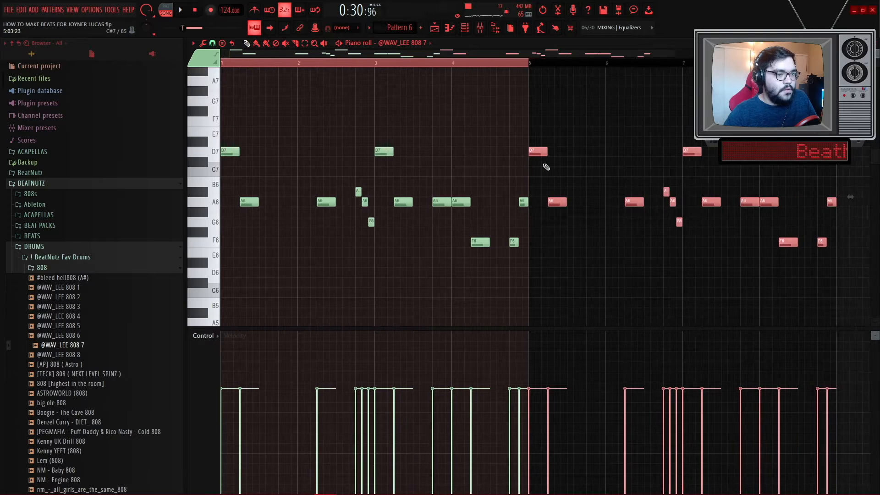
pyautogui.scroll(-2, 546, 165)
pyautogui.keyDown('ctrl'); pyautogui.click(503, 153); pyautogui.keyUp('ctrl')
pyautogui.hotkey('ctrl', 'a')
pyautogui.keyDown('ctrl'); pyautogui.click(503, 153); pyautogui.keyUp('ctrl')
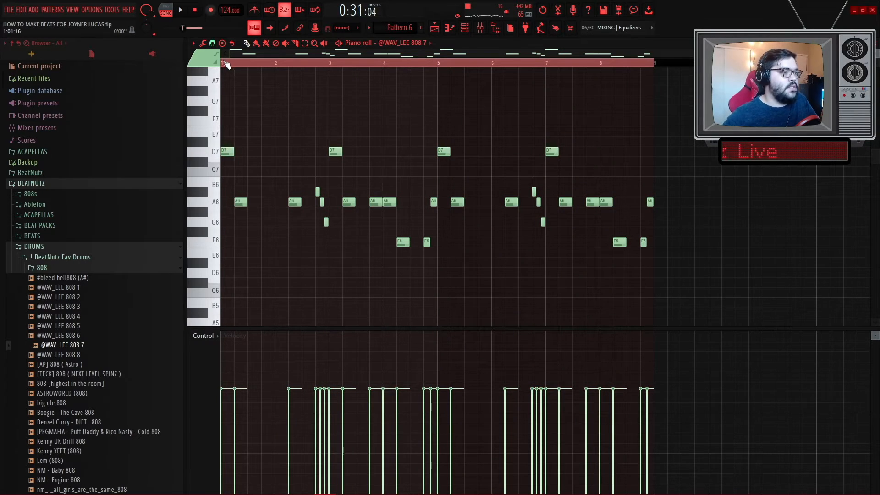
# - Lengthen the opening D7 808 note and add a long A6 note after it
pyautogui.scroll(2, 224, 184)
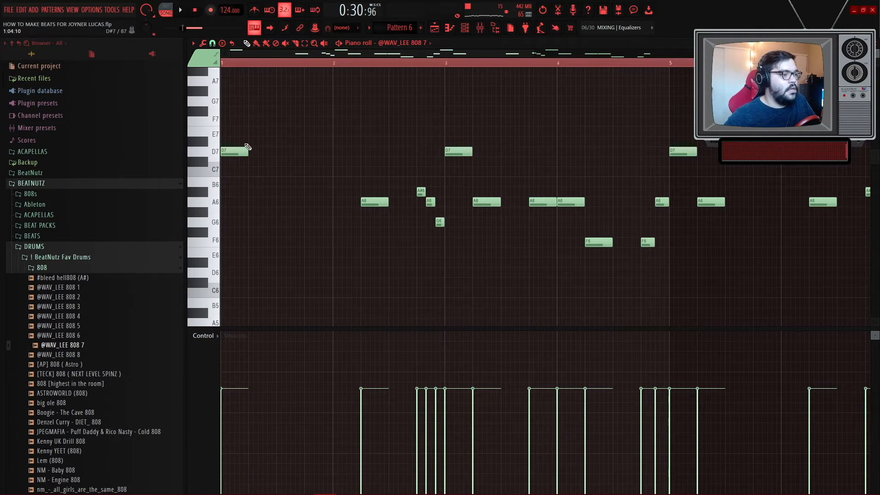
pyautogui.press('space')
pyautogui.moveTo(248, 147); pyautogui.dragTo(276, 152)
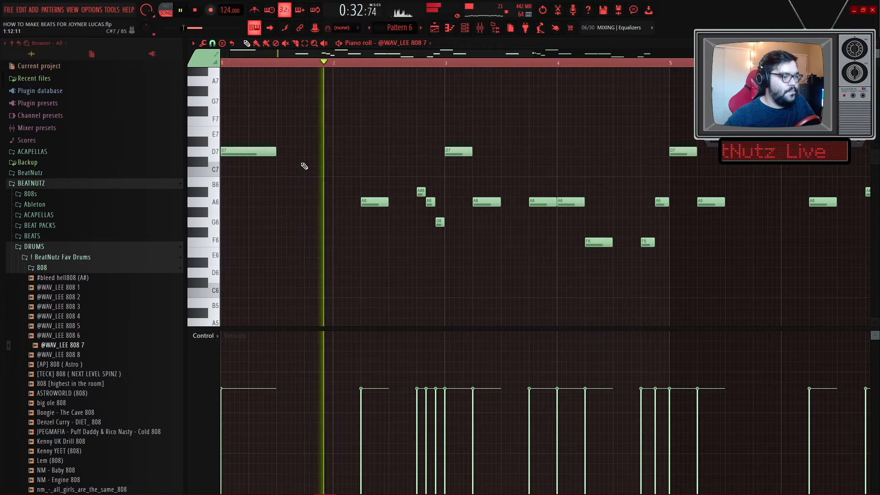
pyautogui.scroll(2, 304, 166)
pyautogui.click(320, 202)
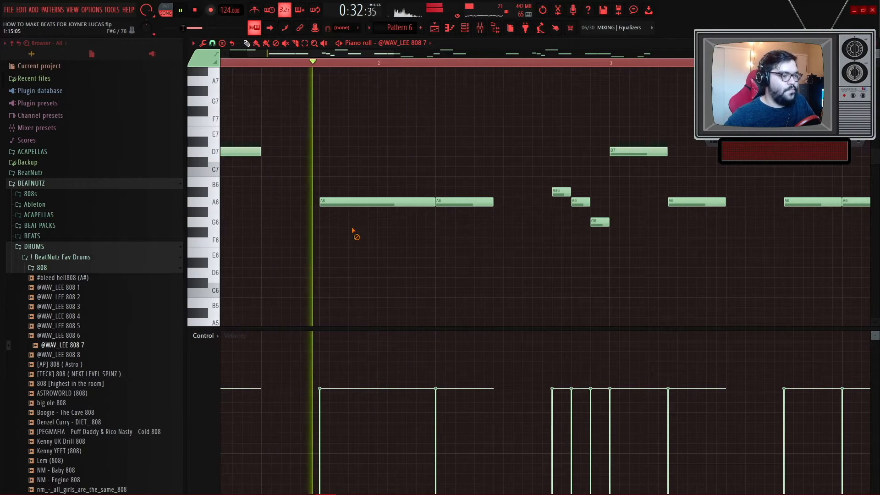
# - Delete a few 808 notes on A6 and F6 in the second bar
pyautogui.rightClick(470, 200)
pyautogui.scroll(-3, 463, 220)
pyautogui.rightClick(389, 248)
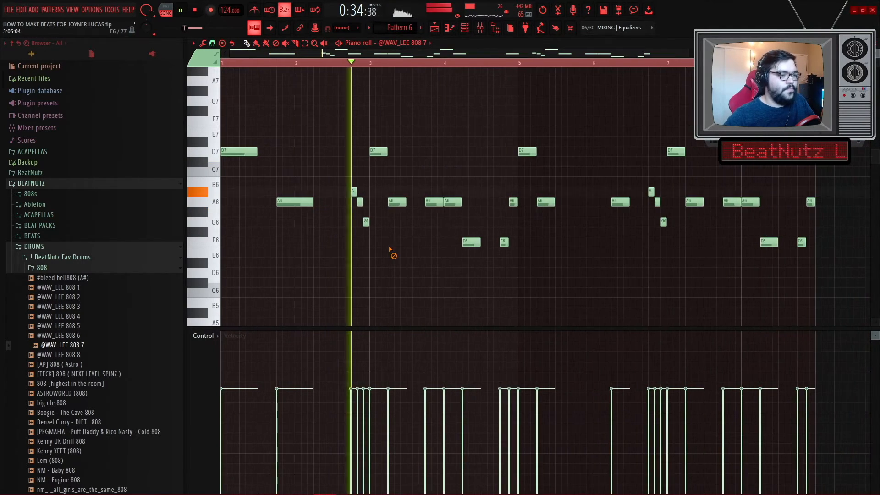
pyautogui.rightClick(433, 202)
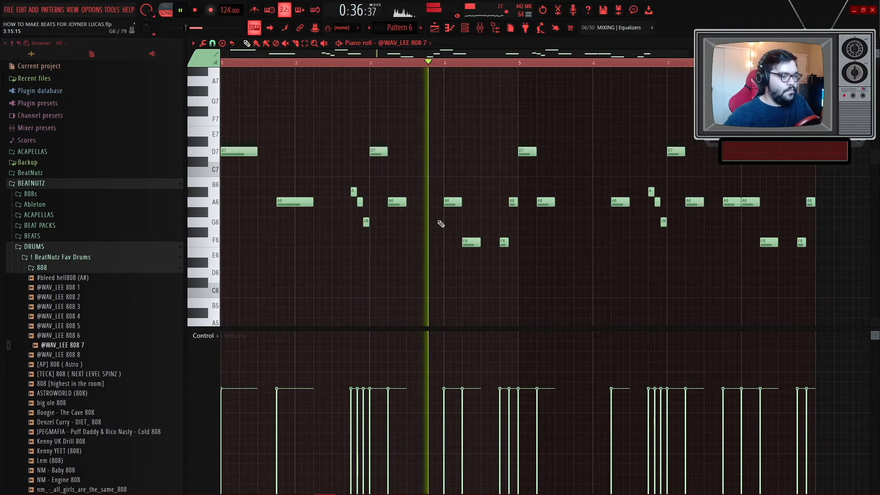
pyautogui.scroll(-2, 431, 242)
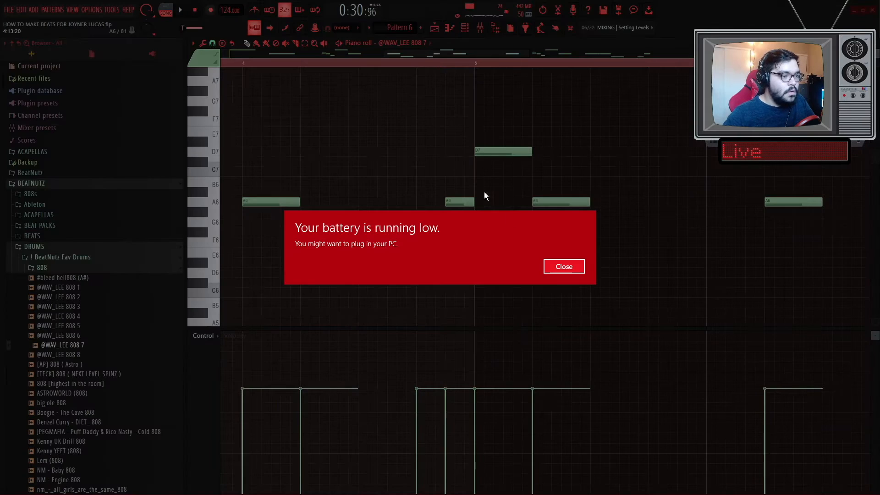
# - Dismiss the battery warning, extend an A6 808 note in the second bar and play the pattern
pyautogui.click(555, 267)
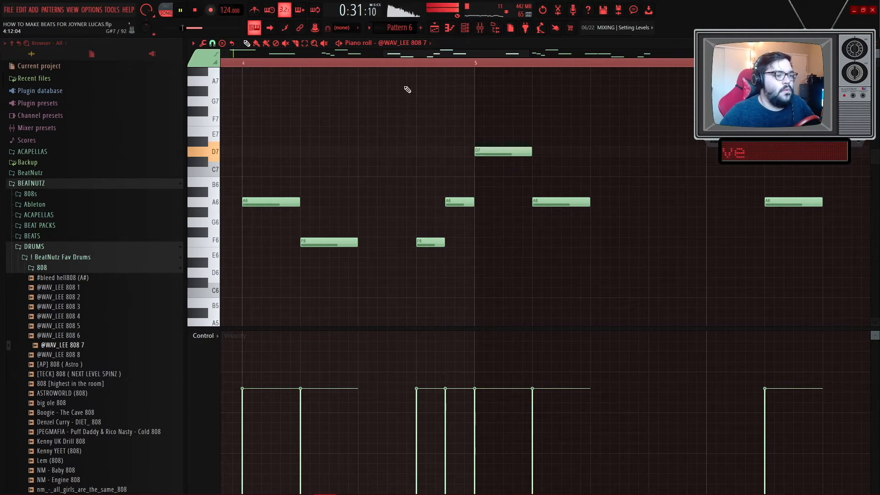
pyautogui.scroll(3, 454, 210)
pyautogui.moveTo(440, 203); pyautogui.dragTo(495, 203)
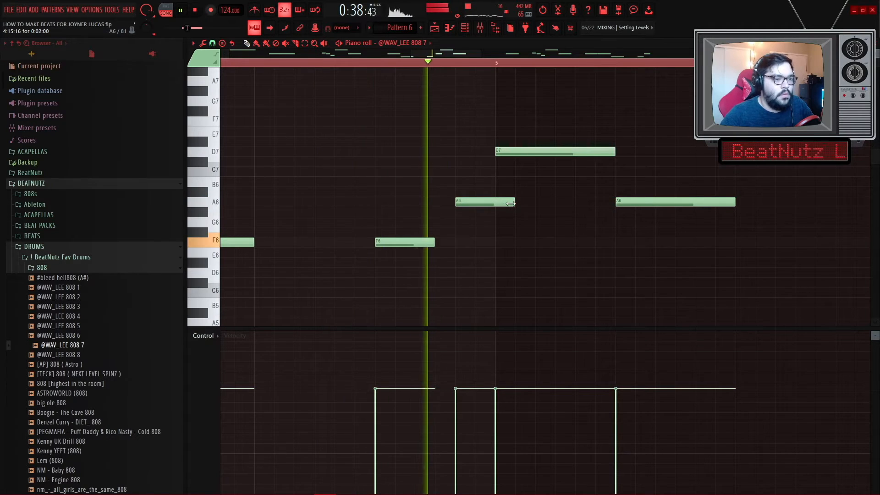
pyautogui.press('space')
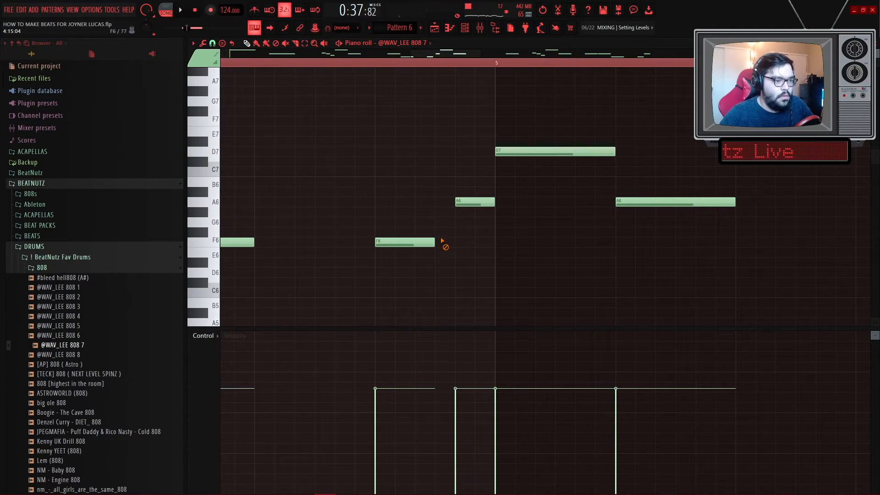
# - Lengthen another A6 808 note in the later bars of the pattern
pyautogui.scroll(-4, 426, 212)
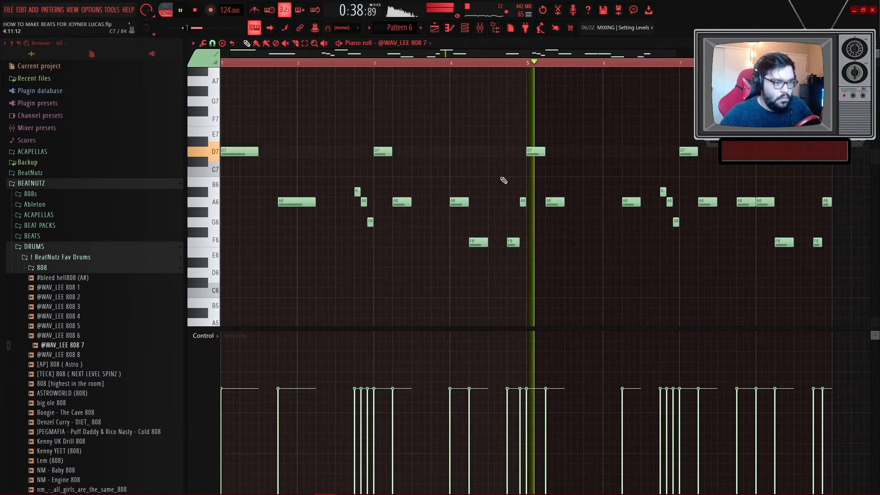
pyautogui.scroll(3, 577, 206)
pyautogui.scroll(-4, 572, 215)
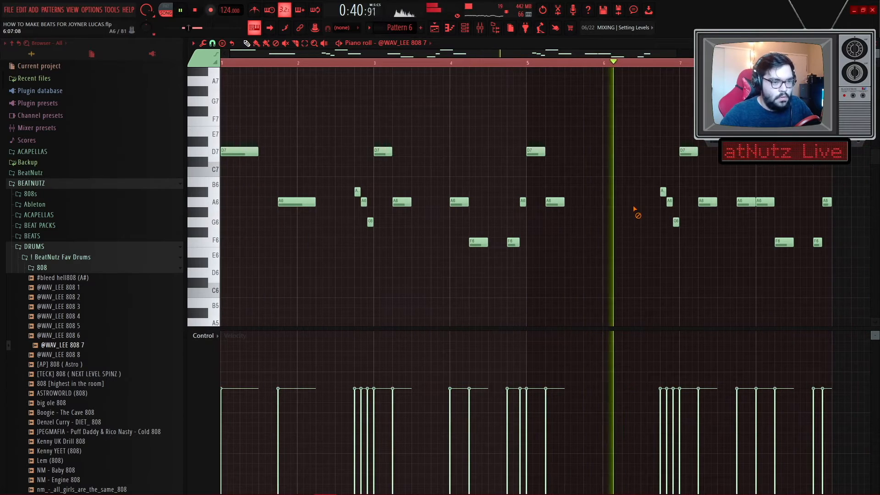
pyautogui.scroll(-1, 647, 256)
pyautogui.scroll(3, 628, 253)
pyautogui.press('space')
pyautogui.scroll(3, 502, 65)
pyautogui.press('space')
pyautogui.moveTo(562, 202); pyautogui.dragTo(602, 203)
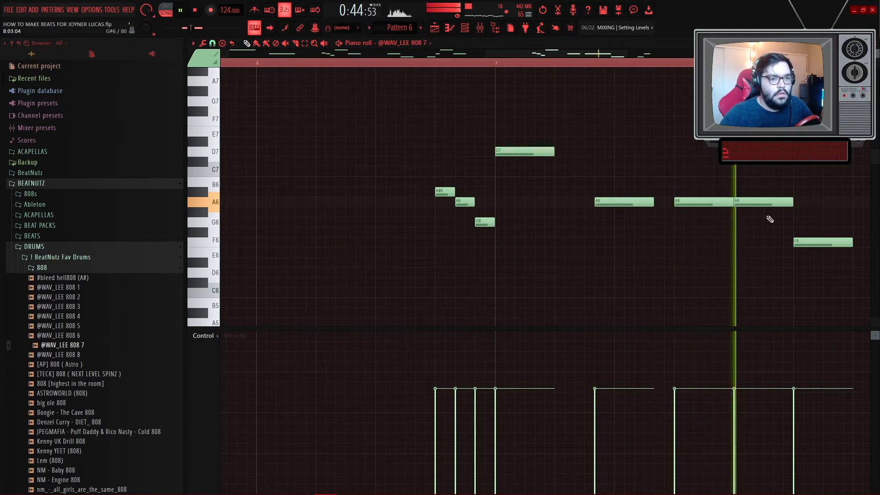
# - Delete one of the A6 808 notes in the later bars
pyautogui.scroll(-3, 751, 243)
pyautogui.scroll(4, 731, 271)
pyautogui.press('space')
pyautogui.scroll(2, 563, 88)
pyautogui.press('space')
pyautogui.press('space')
pyautogui.rightClick(607, 202)
# - Select the short A#6, A6 and G6 808 run and play back the pattern
pyautogui.scroll(-5, 605, 222)
pyautogui.scroll(1, 552, 236)
pyautogui.moveTo(546, 232); pyautogui.dragTo(494, 192)
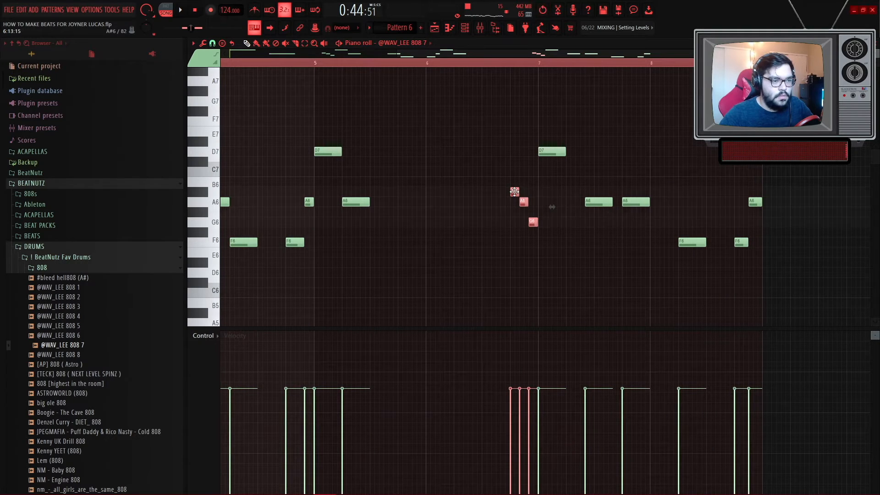
pyautogui.press('space')
pyautogui.scroll(5, 668, 174)
pyautogui.scroll(-2, 672, 180)
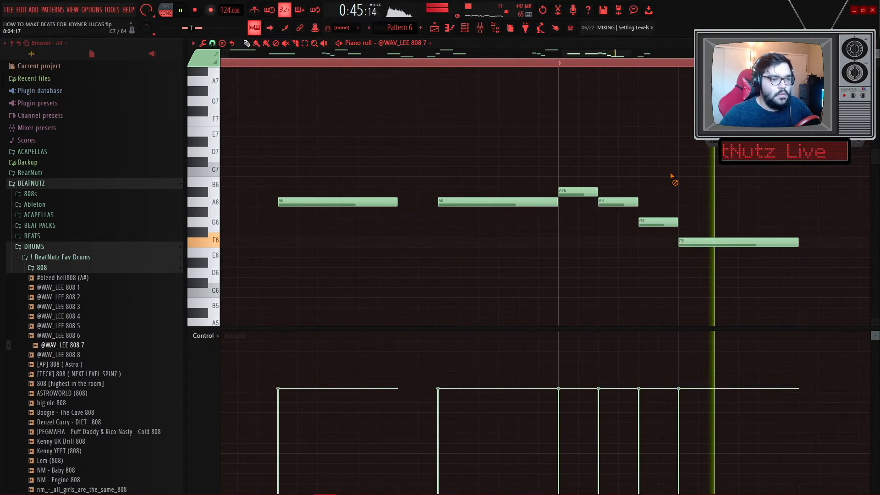
pyautogui.scroll(-4, 674, 177)
pyautogui.press('space')
pyautogui.press('space')
pyautogui.scroll(-1, 720, 180)
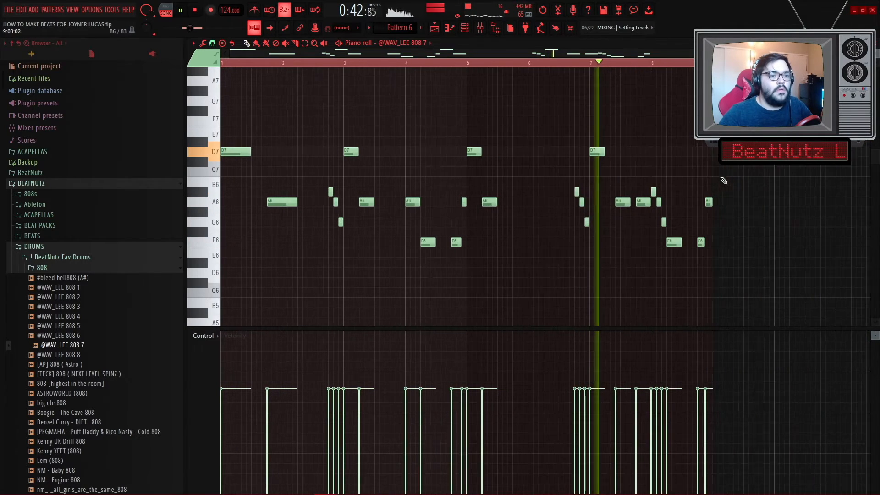
pyautogui.scroll(3, 687, 196)
pyautogui.scroll(3, 636, 164)
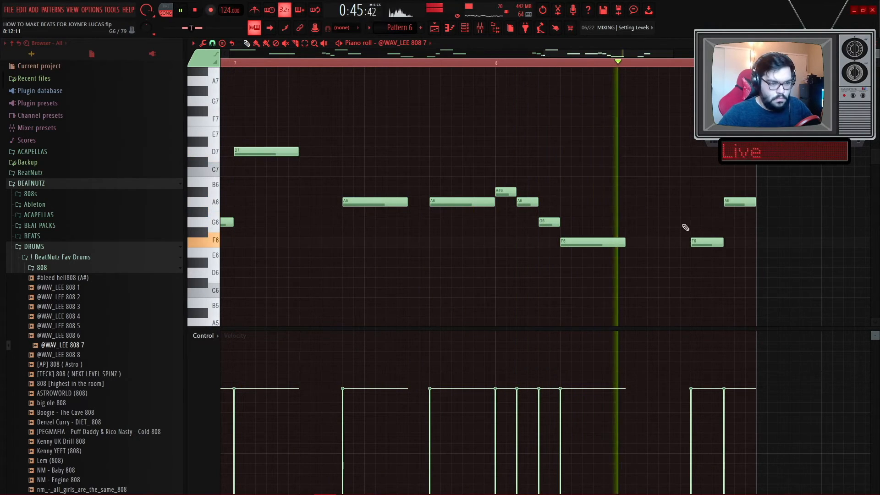
# - Rework the closing F6 808 notes: shorten one, move the next one earlier and add a third F6
pyautogui.moveTo(625, 243); pyautogui.dragTo(603, 243)
pyautogui.moveTo(708, 243); pyautogui.dragTo(640, 239)
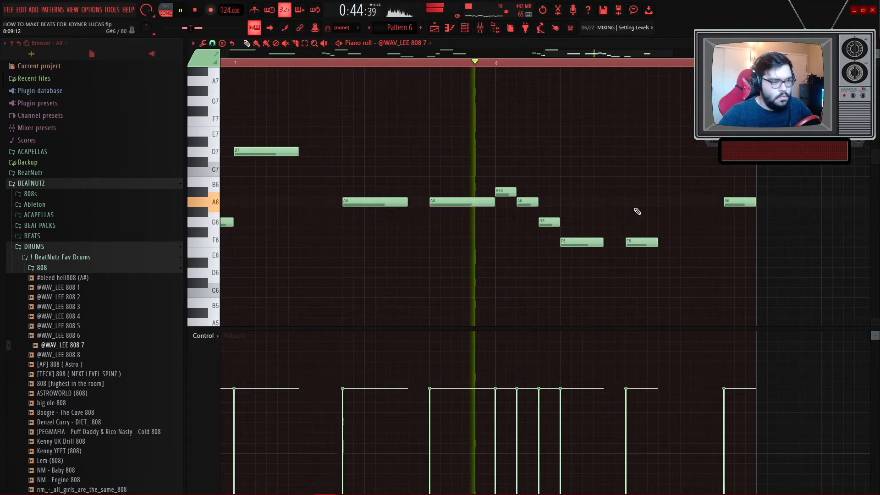
pyautogui.press('space')
pyautogui.click(691, 242)
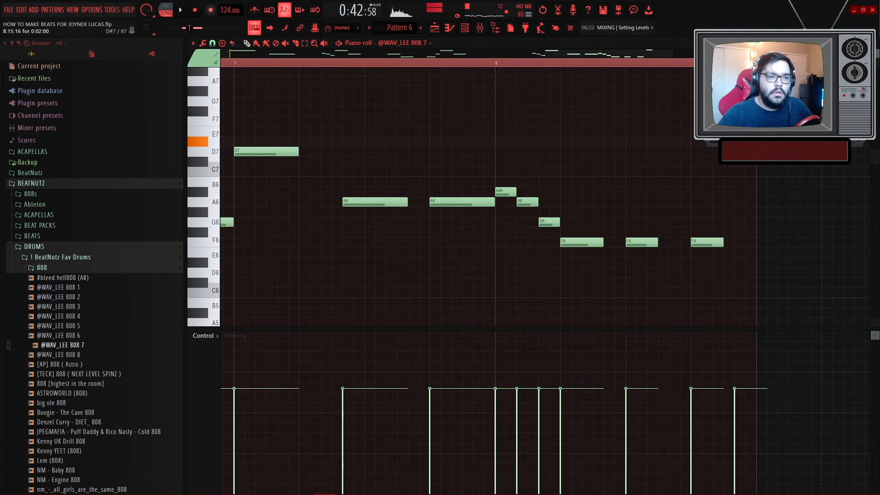
pyautogui.press('space')
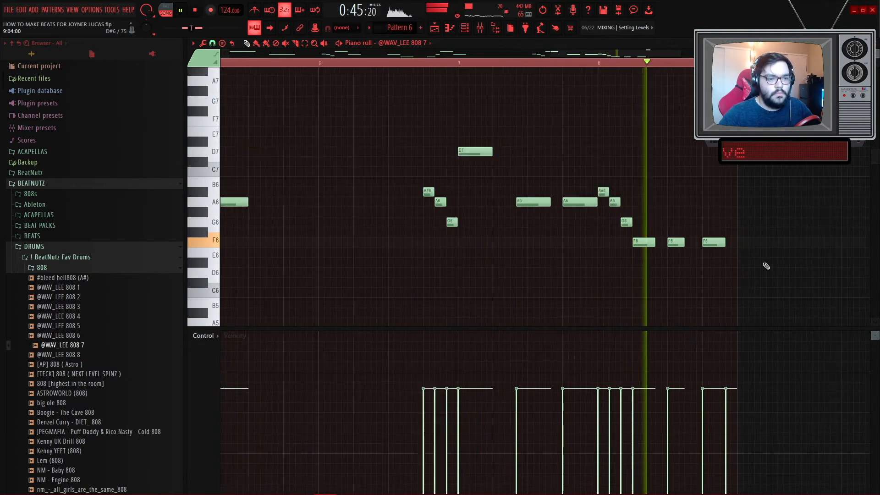
# - Duplicate the whole 808 melody so the pattern becomes twice as long
pyautogui.keyDown('ctrl'); pyautogui.rightClick(676, 270); pyautogui.keyUp('ctrl')
pyautogui.hotkey('ctrl', 'a')
pyautogui.press('space')
pyautogui.hotkey('ctrl', 'b')
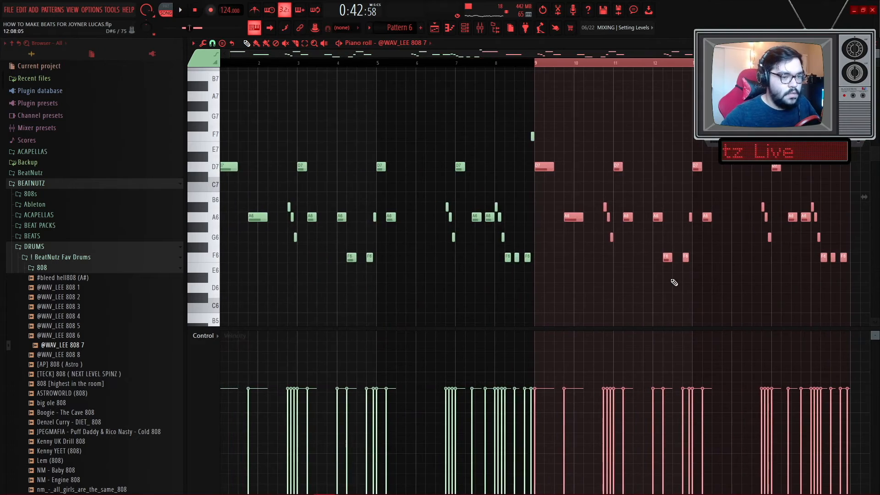
# - Select all the 808 notes and transpose them down two octaves
pyautogui.rightClick(663, 289)
pyautogui.hotkey('ctrl', 'a')
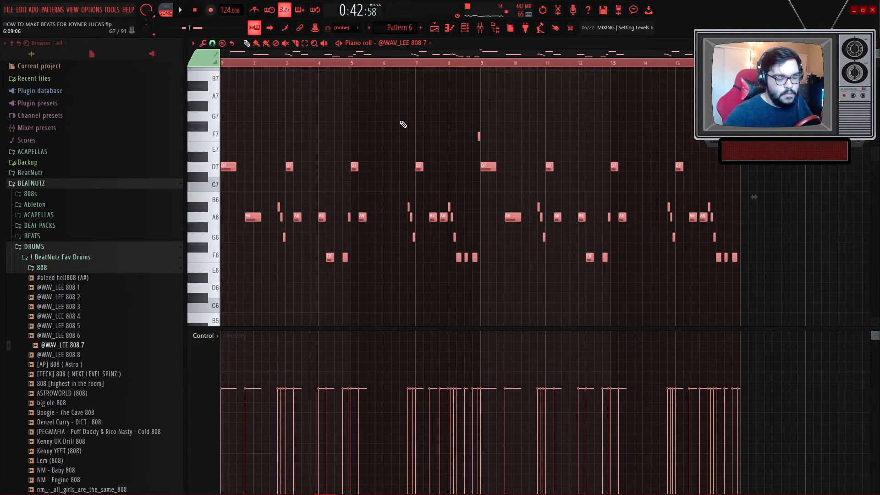
pyautogui.hotkey('ctrl', 'Down')
pyautogui.hotkey('ctrl', 'Down')
pyautogui.press('space')
pyautogui.keyDown('ctrl'); pyautogui.rightClick(402, 122); pyautogui.keyUp('ctrl')
pyautogui.press('space')
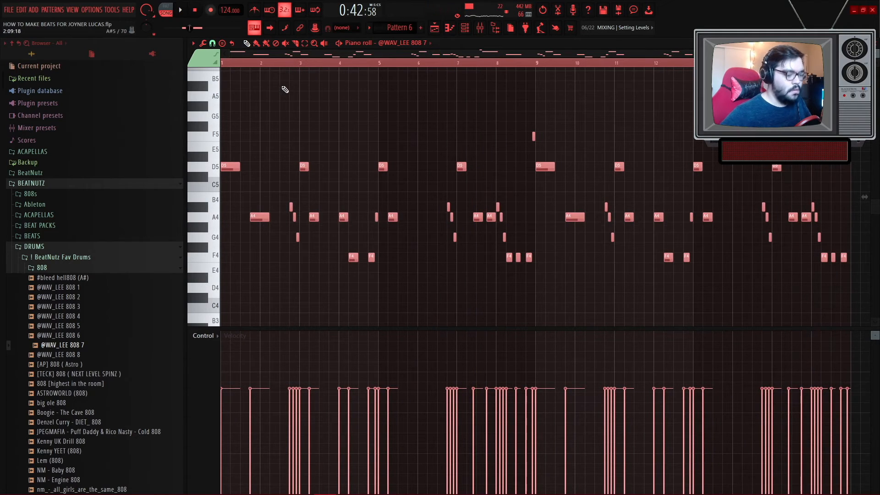
# - Apply legato to all the selected 808 notes and deselect them
pyautogui.hotkey('ctrl', 'l')
pyautogui.hotkey('ctrl', 'd')
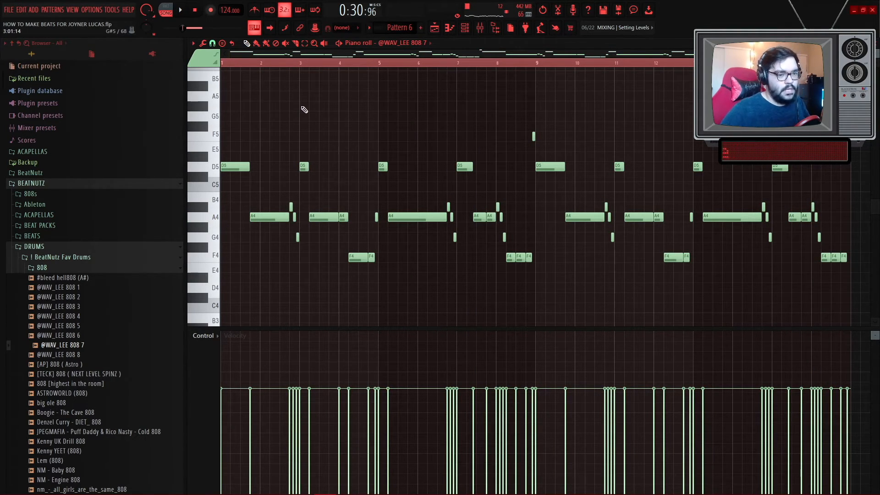
pyautogui.press('space')
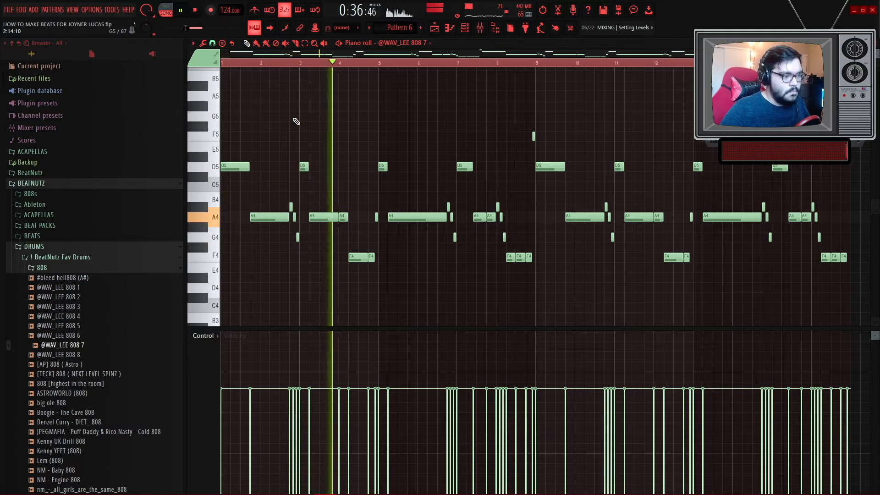
# - Select the A4 and F4 808 notes and move them up one octave
pyautogui.scroll(-2, 377, 275)
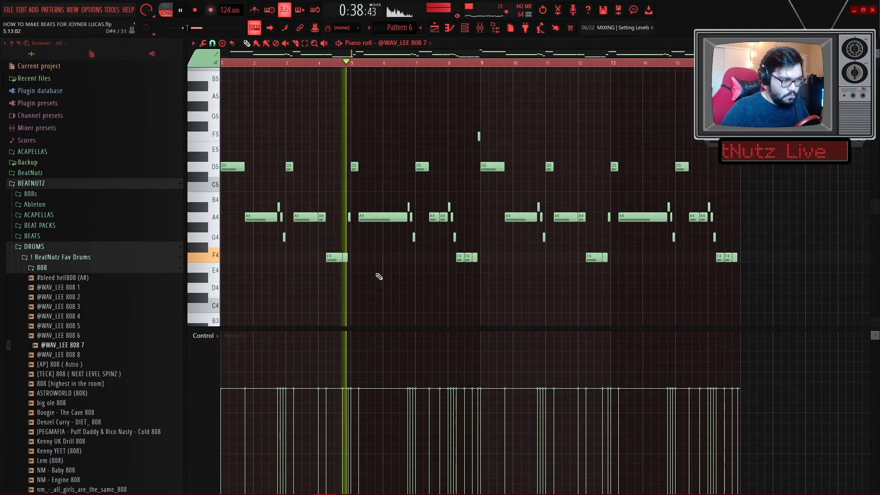
pyautogui.press('space')
pyautogui.moveTo(778, 274); pyautogui.dragTo(232, 197)
pyautogui.hotkey('ctrl', 'Up')
pyautogui.press('space')
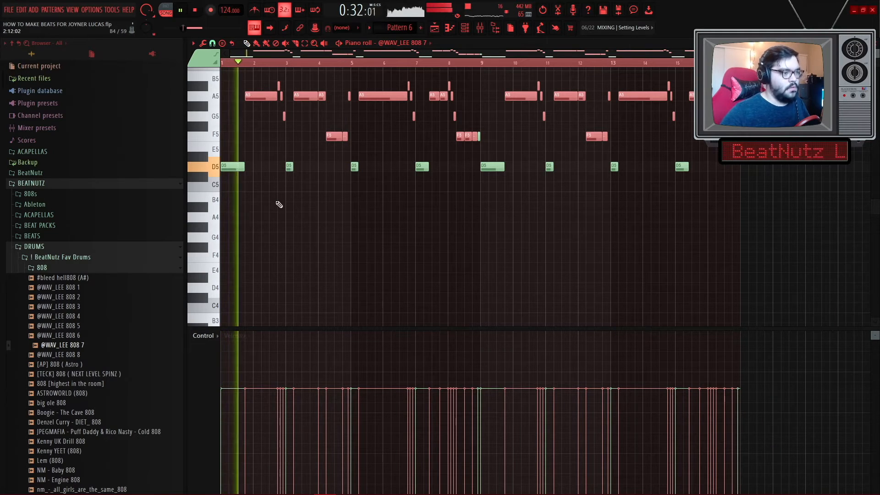
# - Play back the reworked 808 pattern from the start
pyautogui.scroll(3, 273, 210)
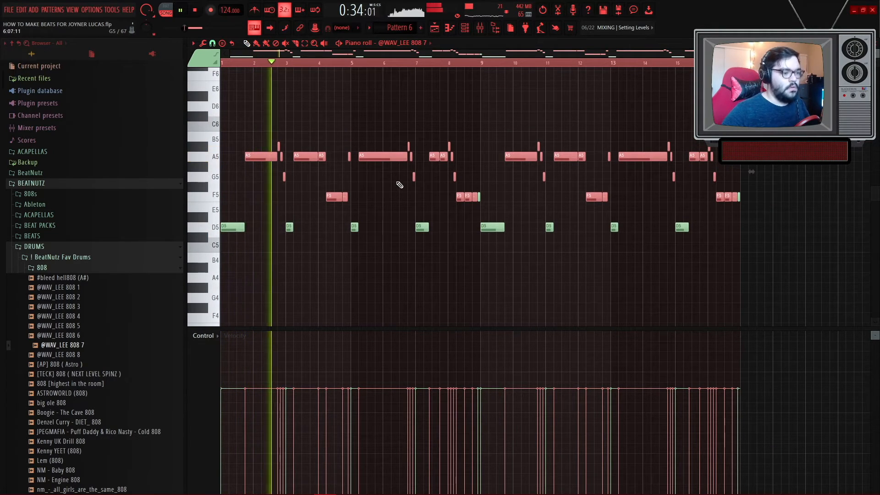
pyautogui.press('space')
pyautogui.hotkey('ctrl', 'a')
pyautogui.scroll(5, 345, 262)
pyautogui.press('space')
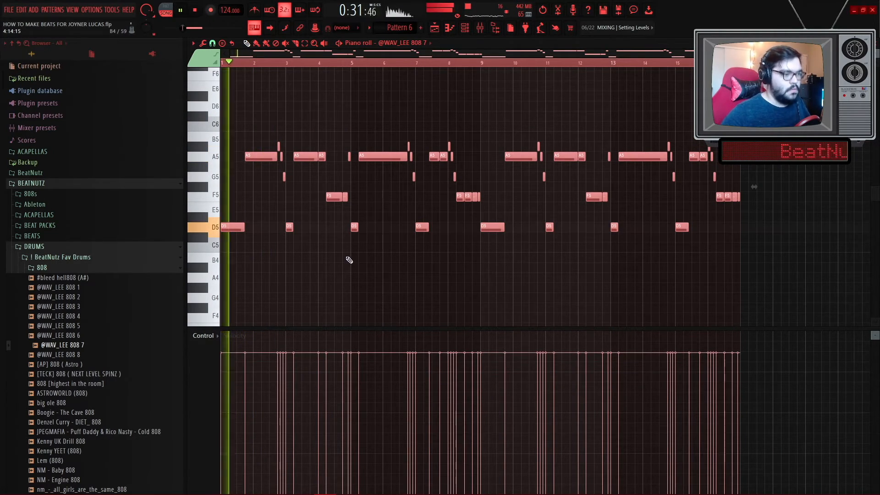
pyautogui.hotkey('ctrl', 'd')
# - Route the 808 channel to mixer insert 16
pyautogui.press('F9')
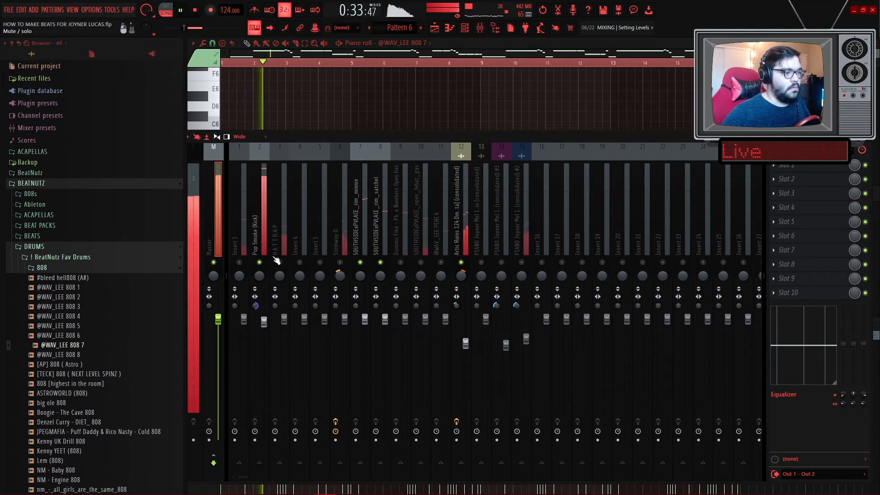
pyautogui.click(464, 27)
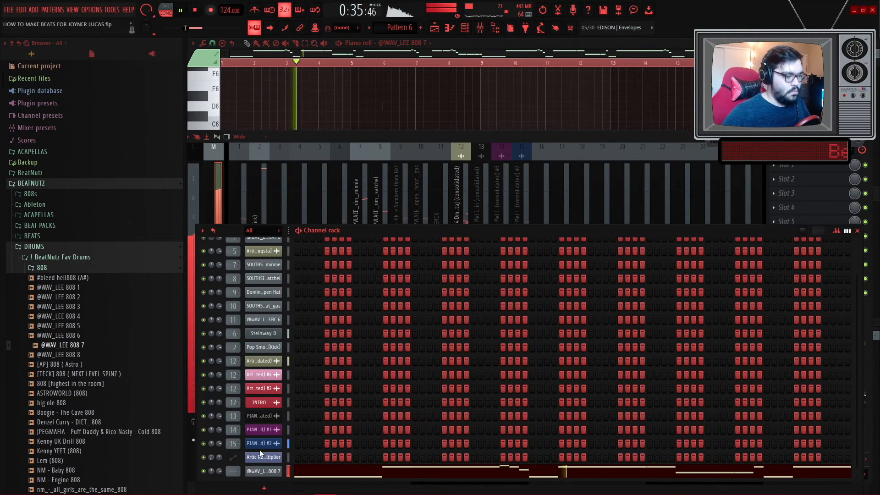
pyautogui.click(544, 197)
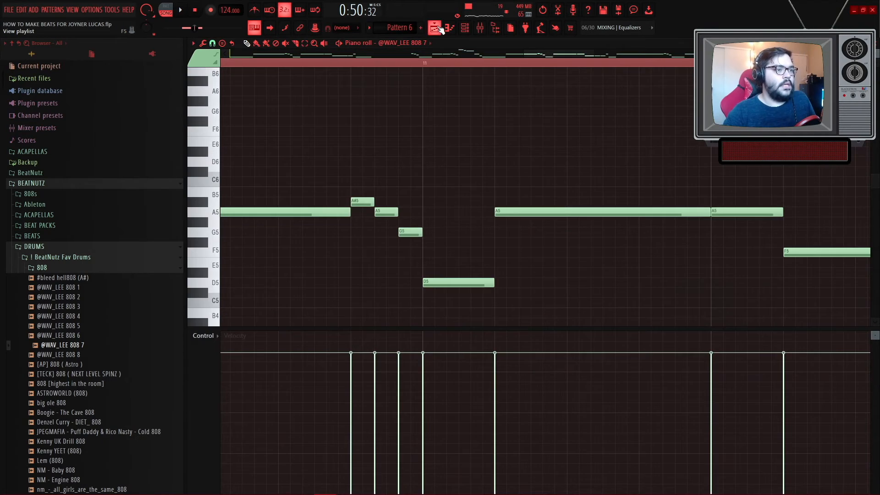
# - Open the kick and 808 patterns from the playlist to compare their notes
pyautogui.press('F5')
pyautogui.scroll(-2, 631, 382)
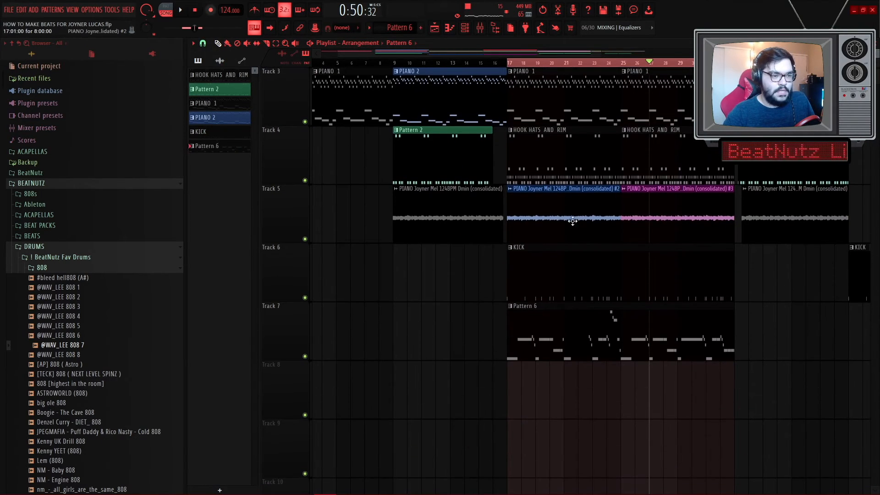
pyautogui.scroll(4, 570, 219)
pyautogui.scroll(-2, 431, 113)
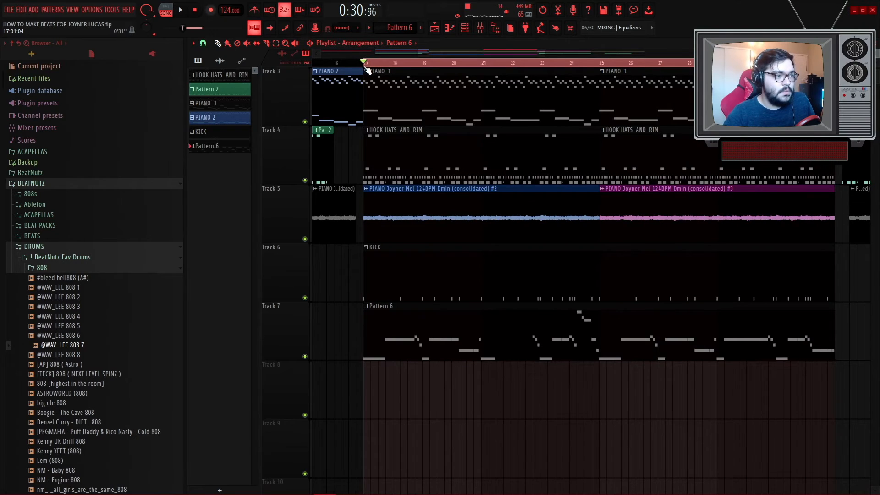
pyautogui.doubleClick(449, 276)
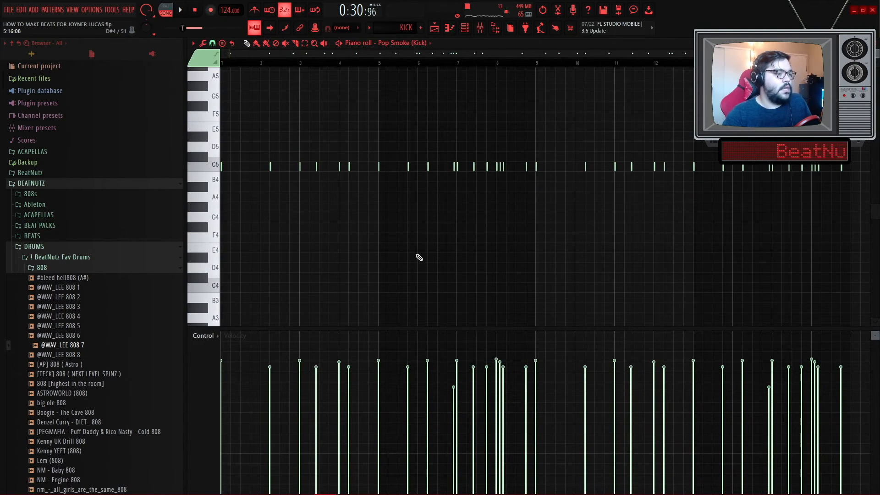
pyautogui.click(434, 28)
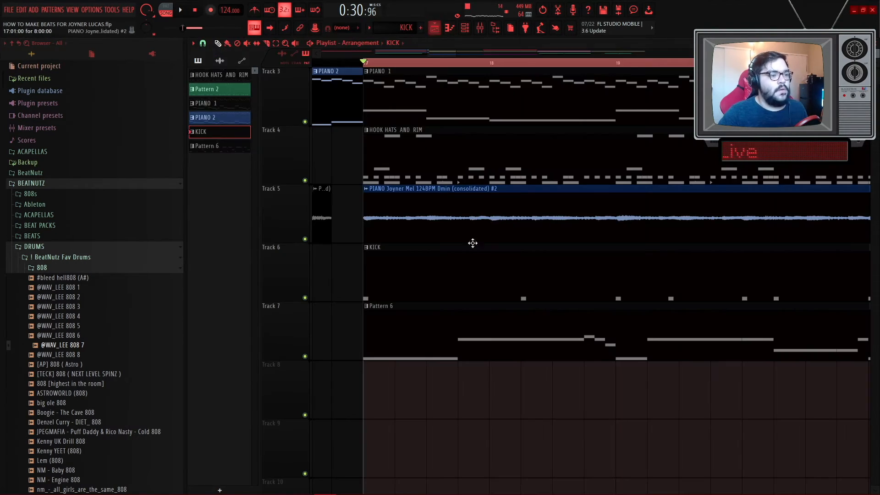
pyautogui.doubleClick(461, 306)
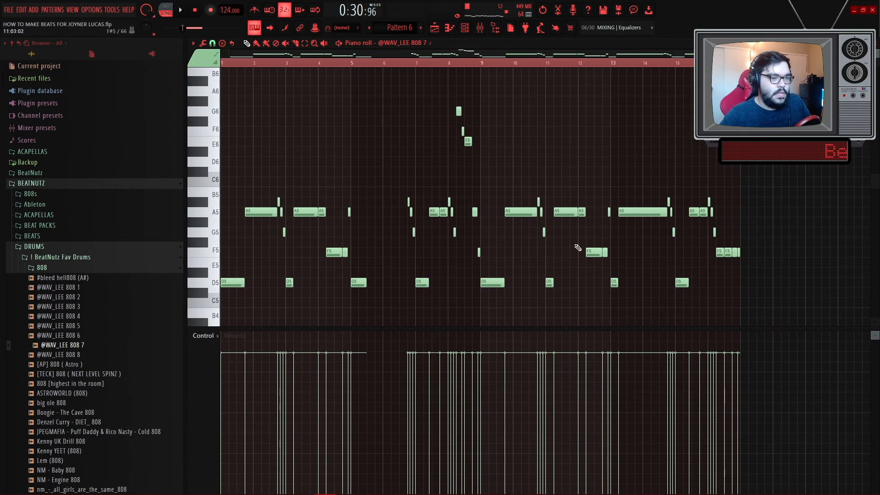
pyautogui.hotkey('ctrl', 'a')
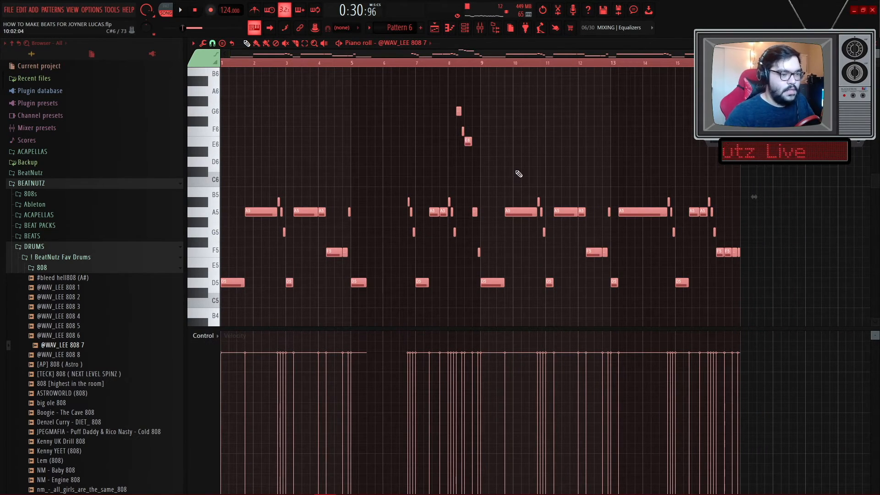
pyautogui.hotkey('ctrl', 'd')
pyautogui.click(434, 28)
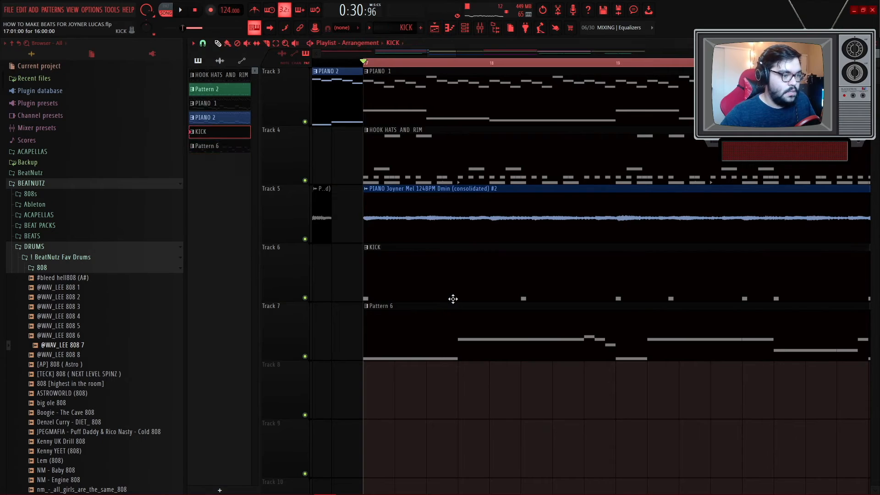
pyautogui.doubleClick(453, 299)
# - Add a new Sampler channel to the channel rack and open its piano roll
pyautogui.click(465, 28)
pyautogui.scroll(3, 263, 412)
pyautogui.click(263, 486)
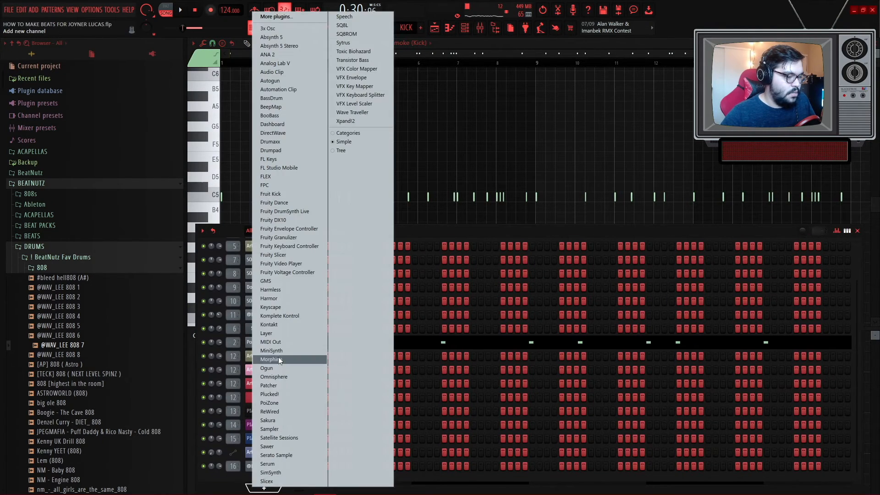
pyautogui.click(271, 428)
pyautogui.rightClick(270, 470)
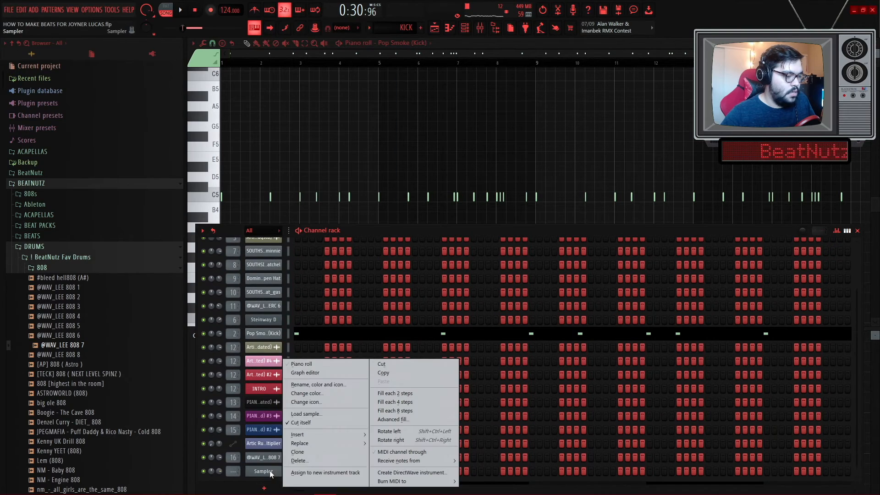
pyautogui.click(302, 363)
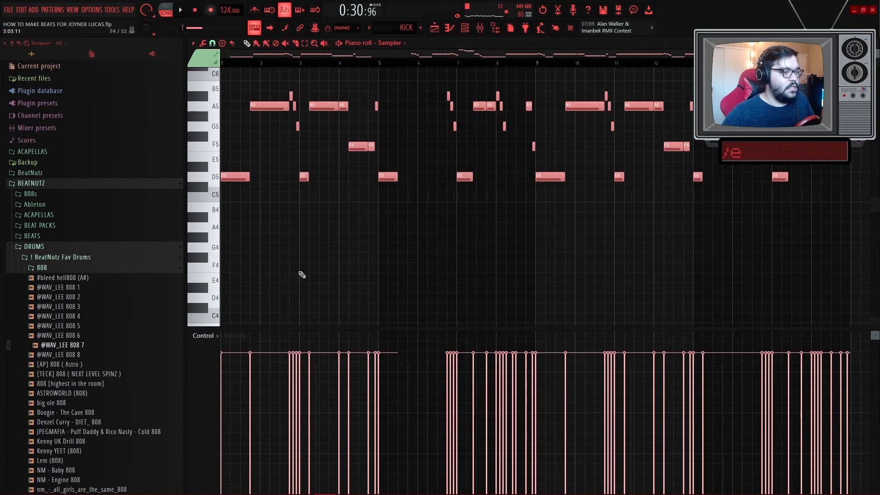
# - Switch the piano roll to the Pop Smoke (Kick) channel
pyautogui.hotkey('ctrl', 'd')
pyautogui.click(393, 49)
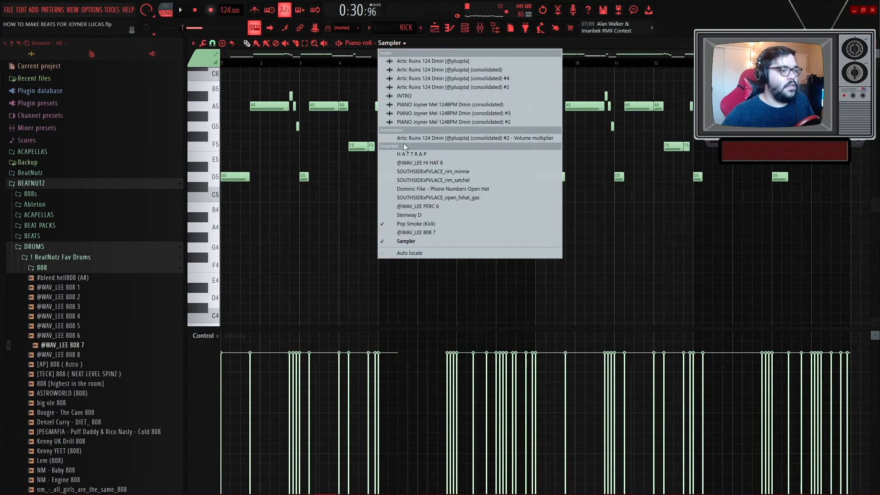
pyautogui.click(410, 229)
# - Play back the kick pattern in the piano roll
pyautogui.press('space')
pyautogui.press('space')
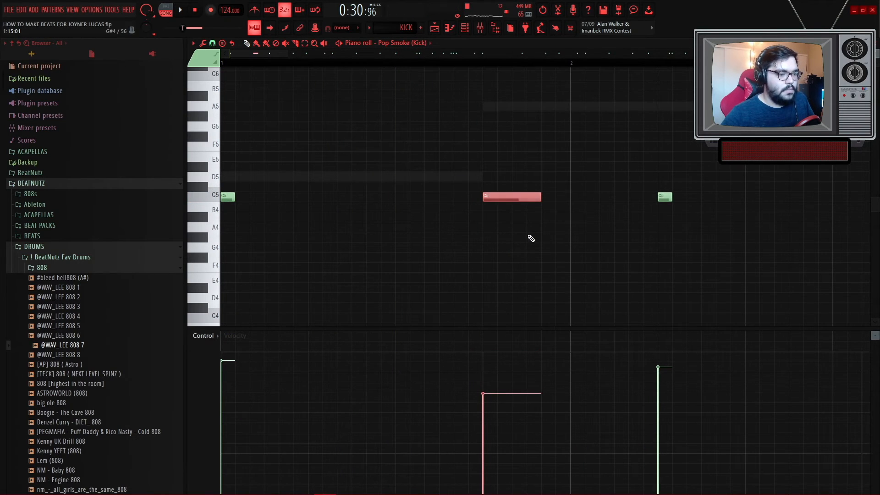
pyautogui.press('space')
pyautogui.scroll(-5, 459, 242)
pyautogui.scroll(5, 353, 206)
pyautogui.press('space')
pyautogui.press('space')
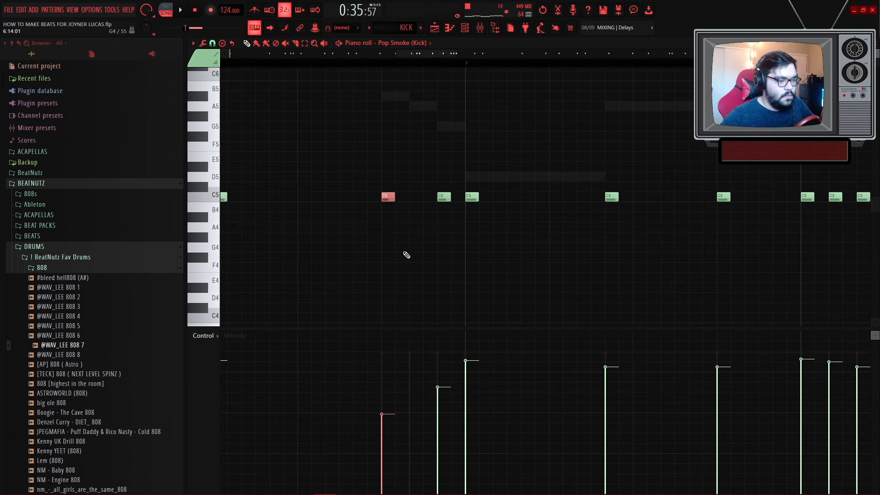
pyautogui.scroll(-5, 406, 255)
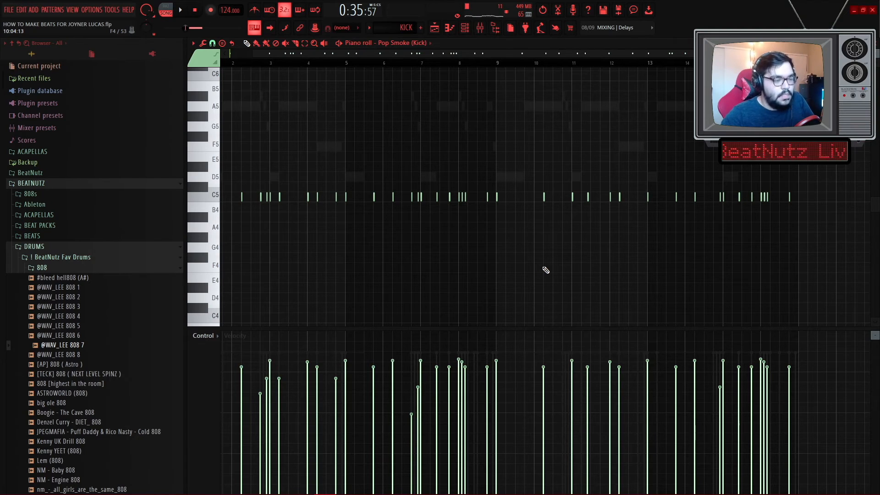
pyautogui.scroll(3, 440, 238)
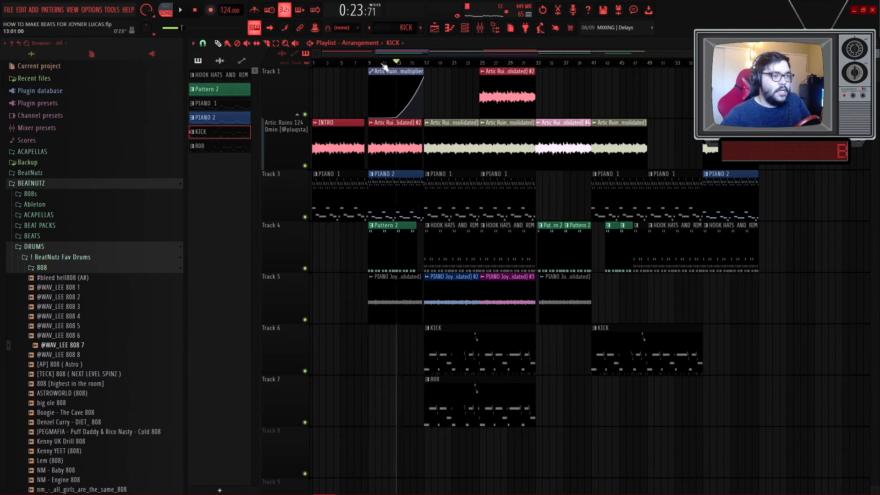
pyautogui.press('space')
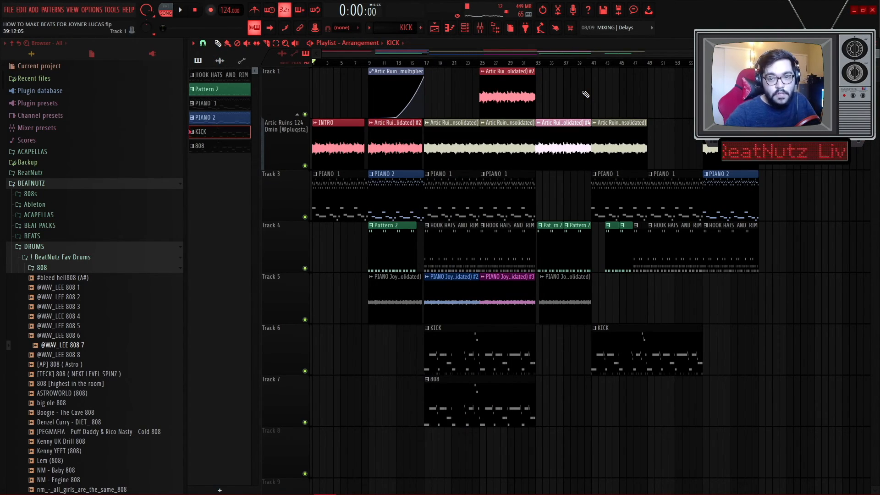